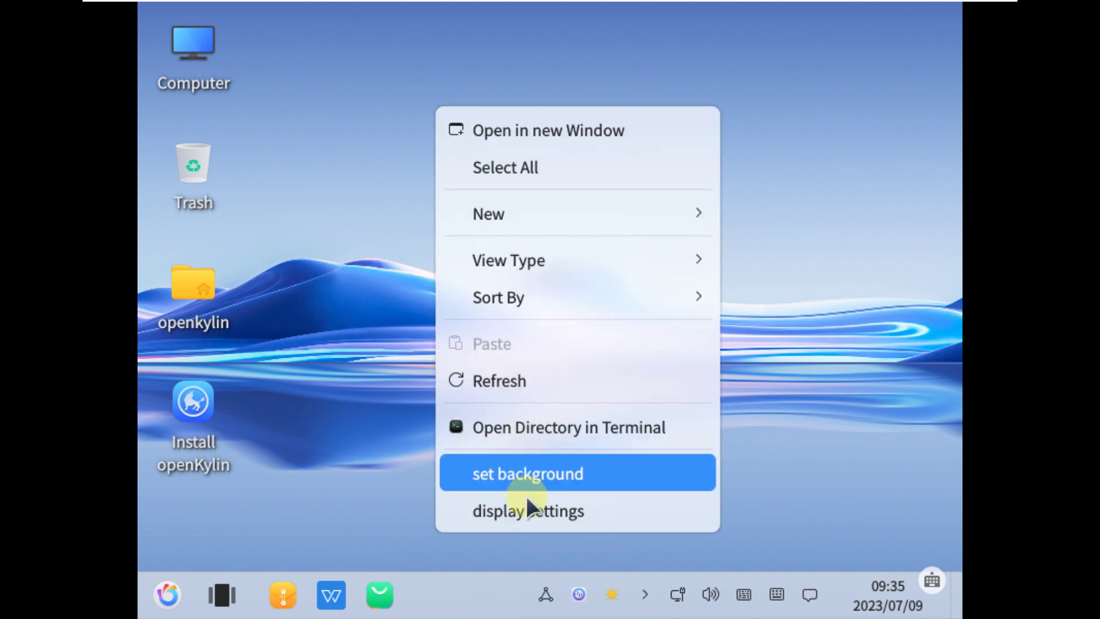
- Open Display settings from the desktop menu and bring the Settings window forward
click(523, 504)
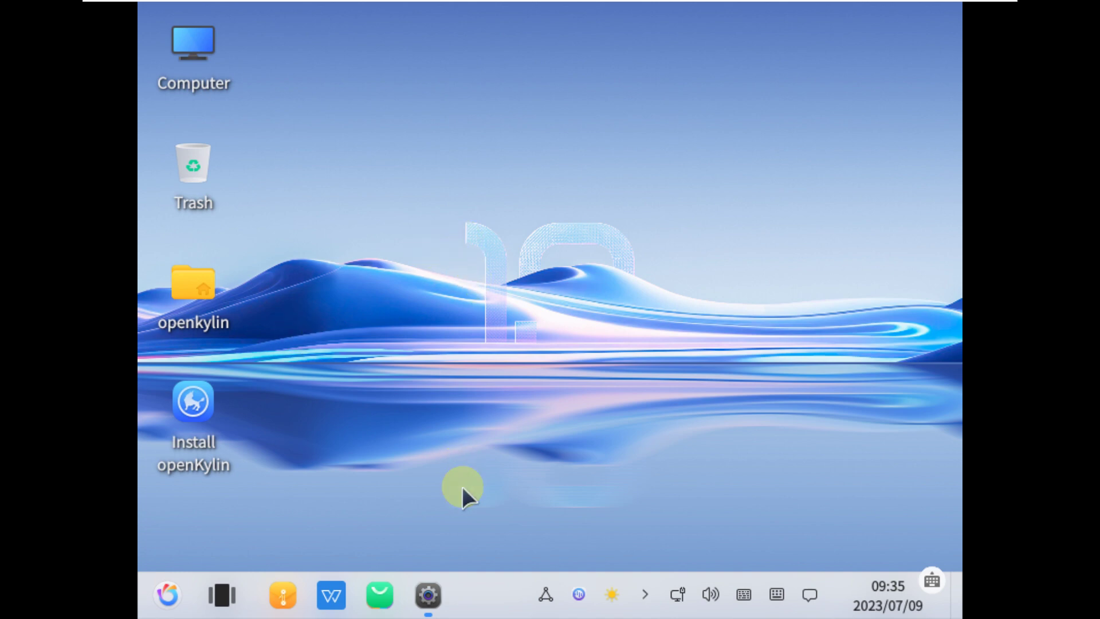
click(426, 596)
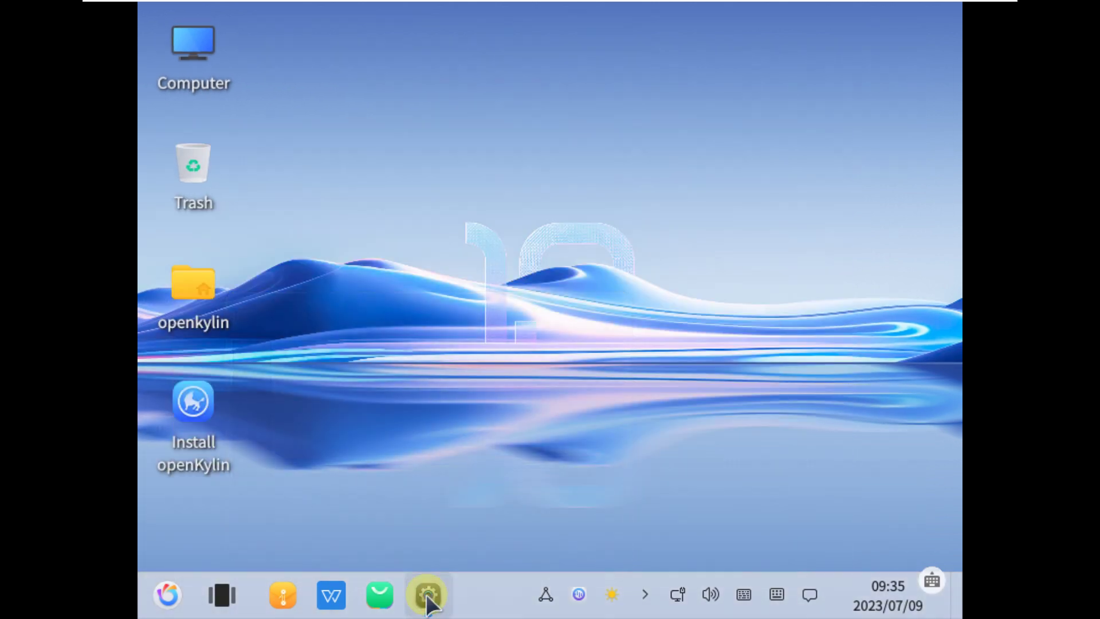
mouse_move(429, 604)
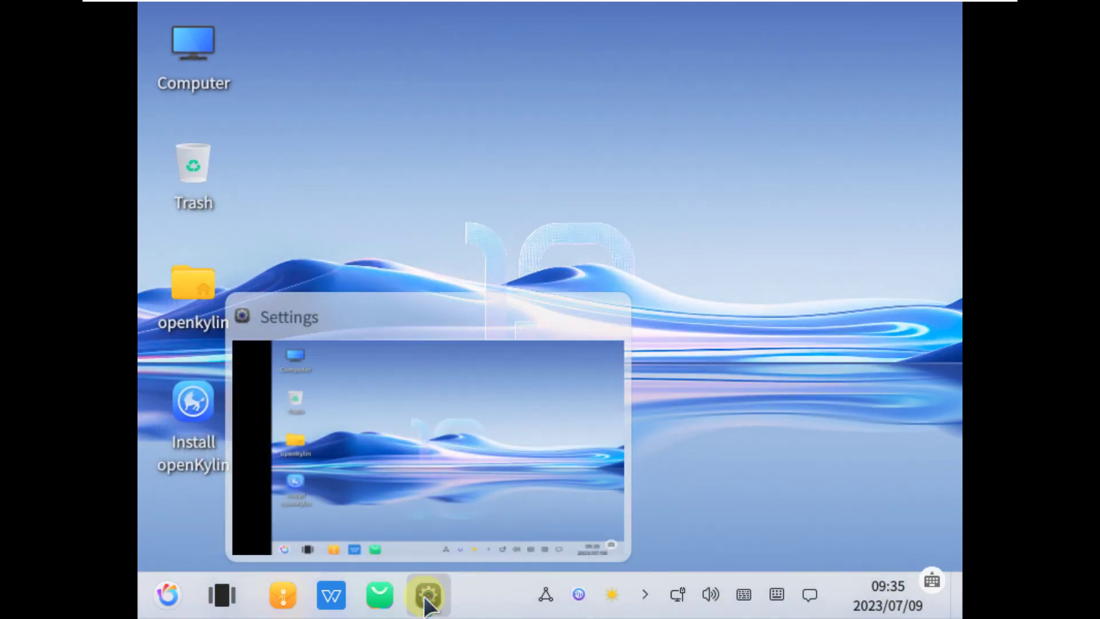
click(426, 599)
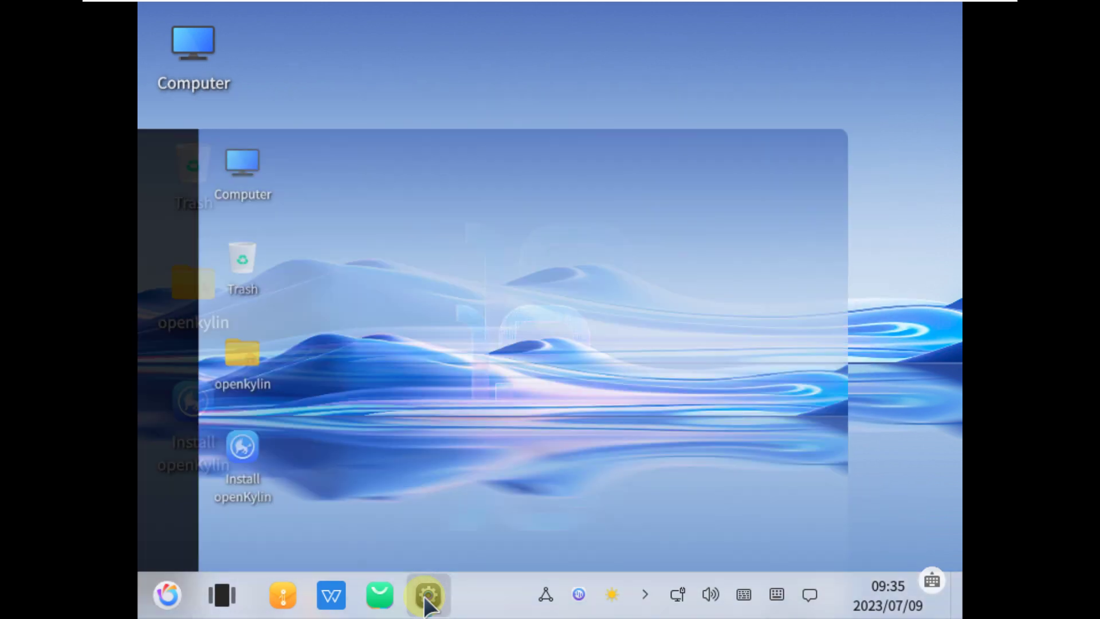
- Close the Settings window from its taskbar icon's right-click menu
right_click(431, 572)
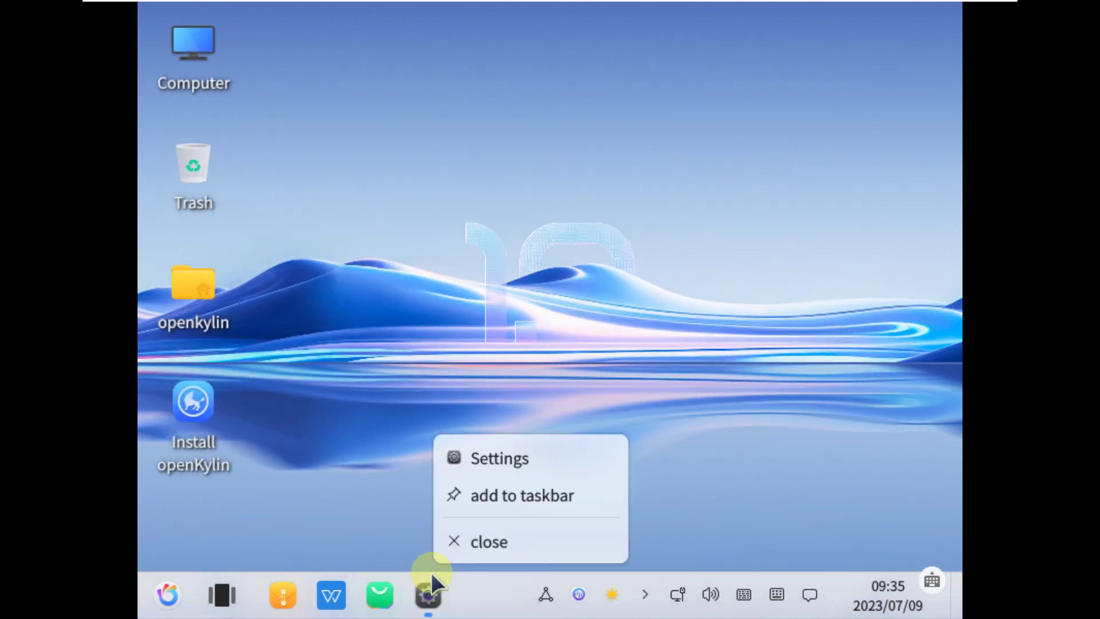
click(435, 551)
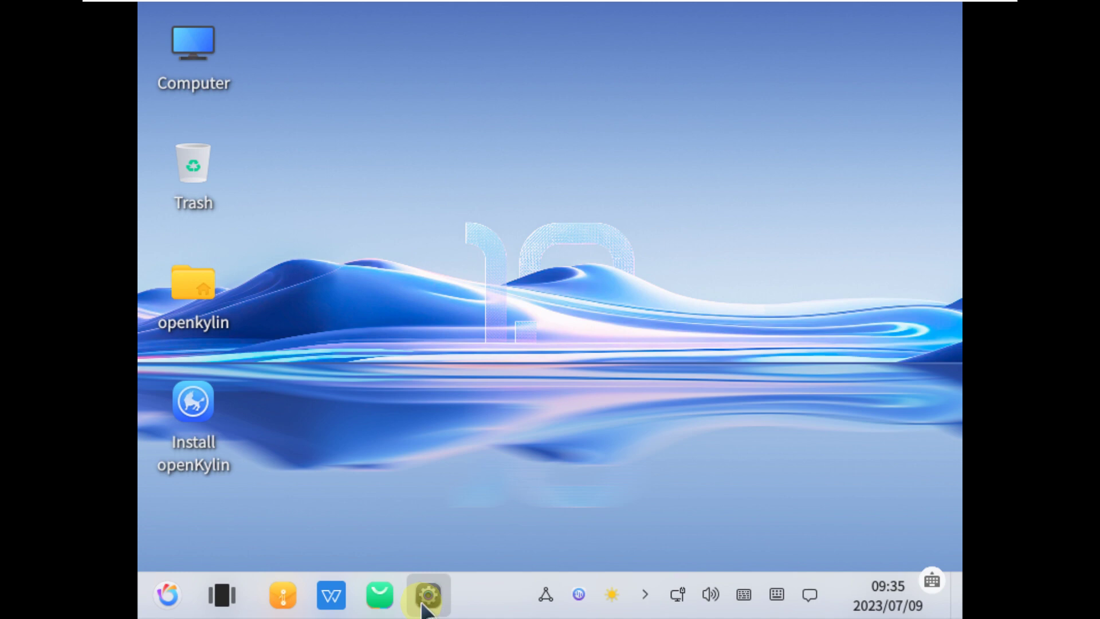
right_click(426, 599)
click(453, 547)
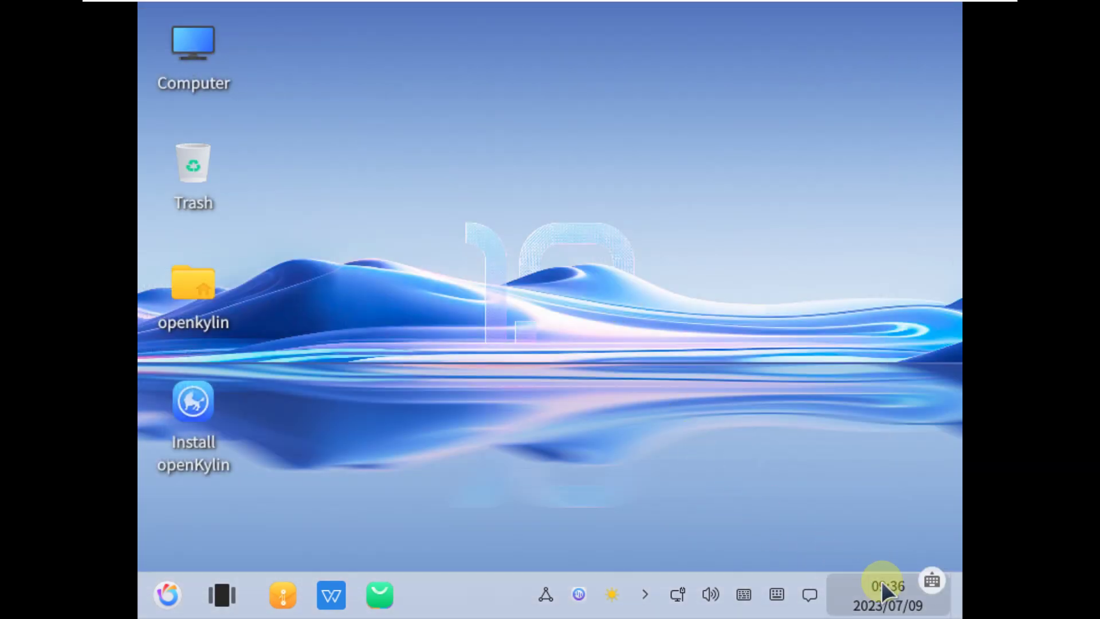
- Check today's date in the clock calendar, dismiss it, and open the application list
click(881, 580)
click(238, 530)
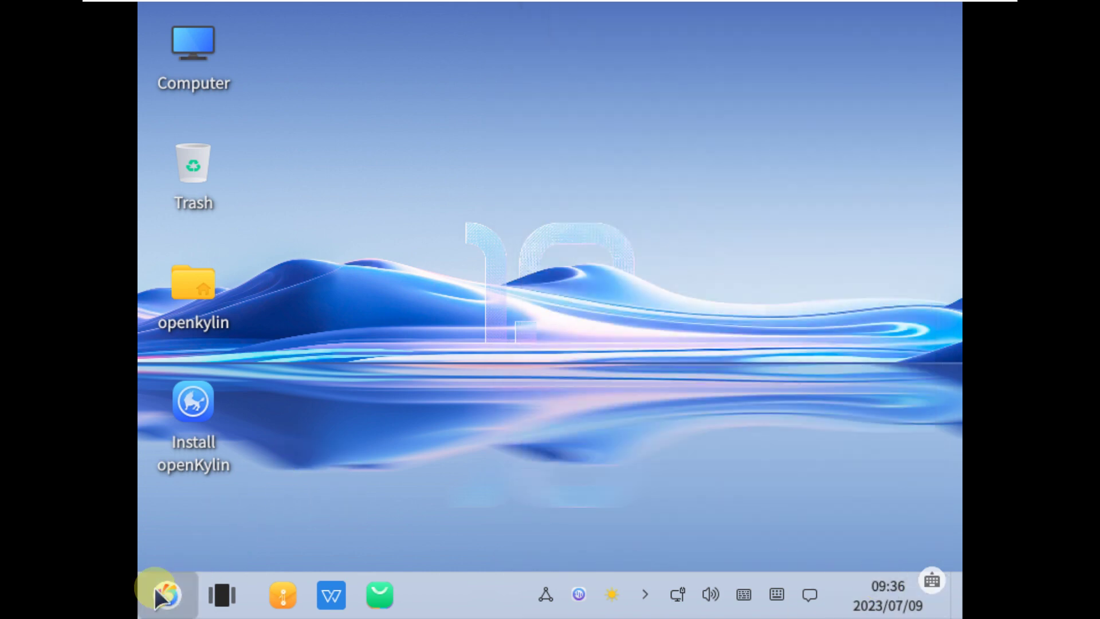
click(164, 594)
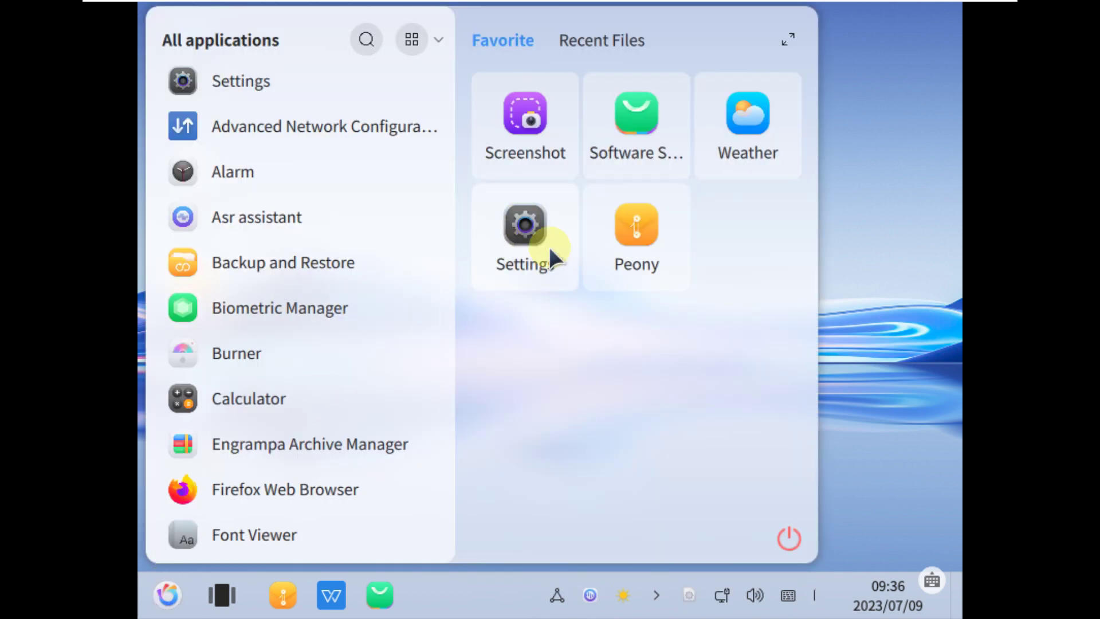
- Set the screen resolution to 1920 X 1080 in Settings > System and keep it
click(548, 244)
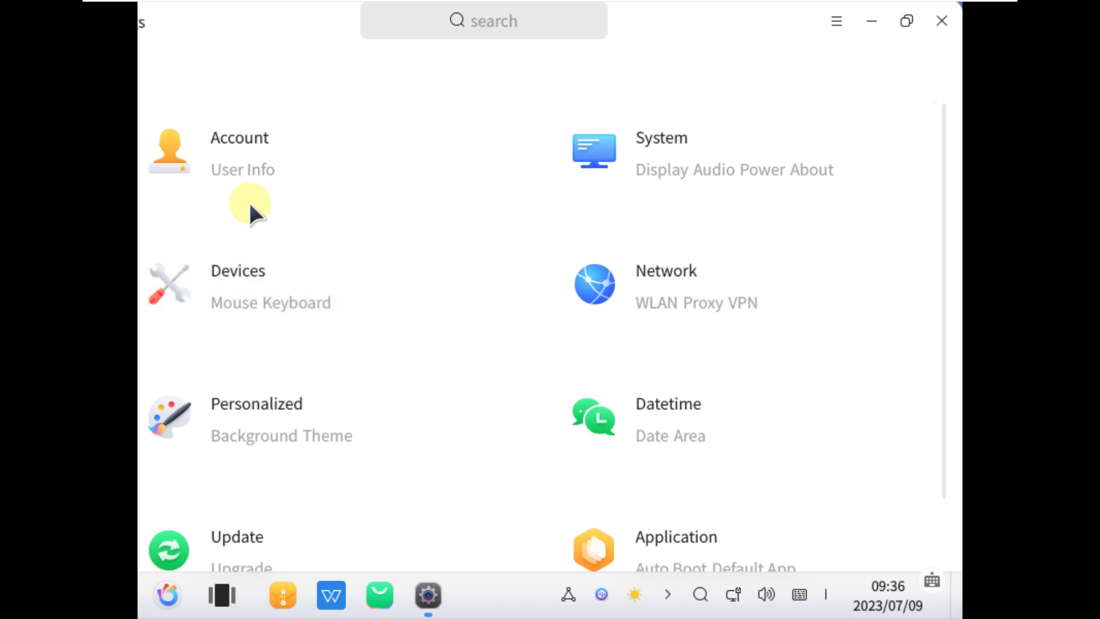
click(568, 175)
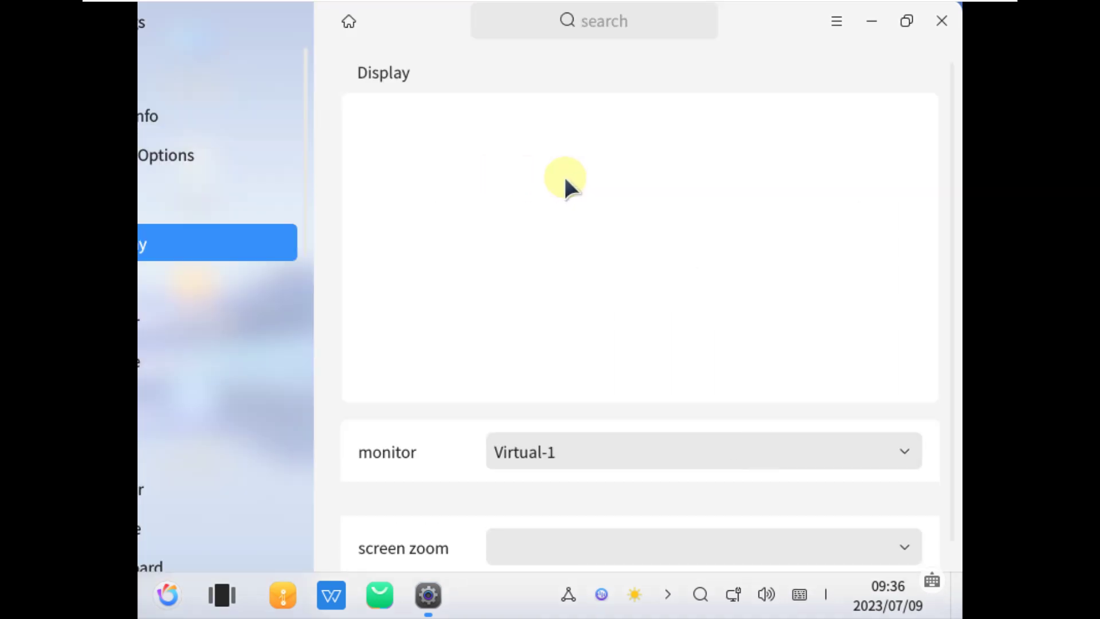
click(567, 512)
click(583, 367)
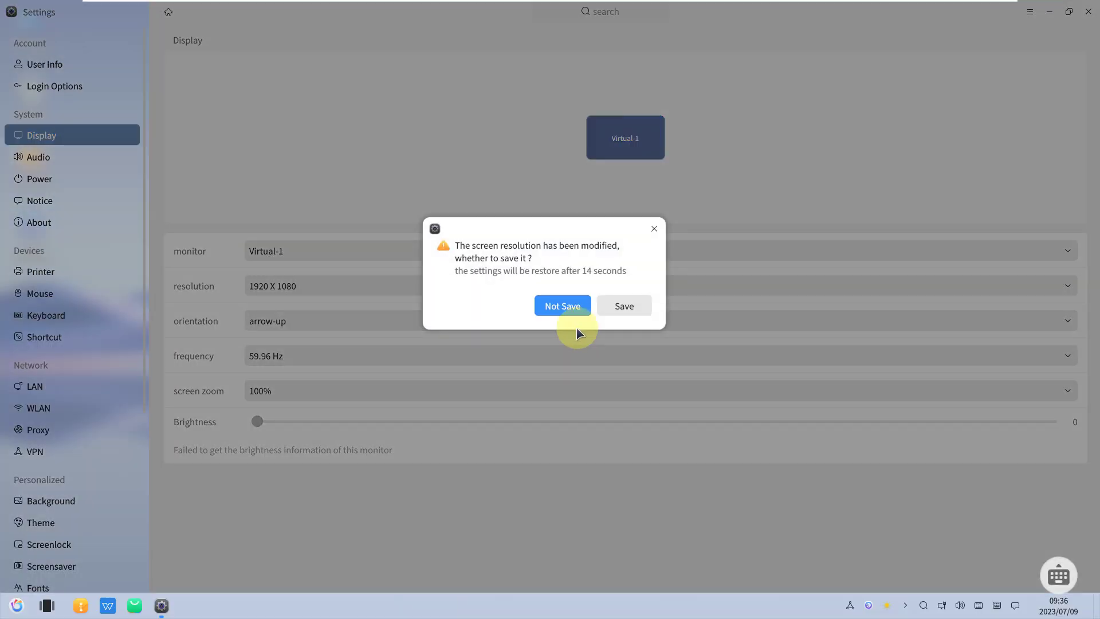
click(614, 312)
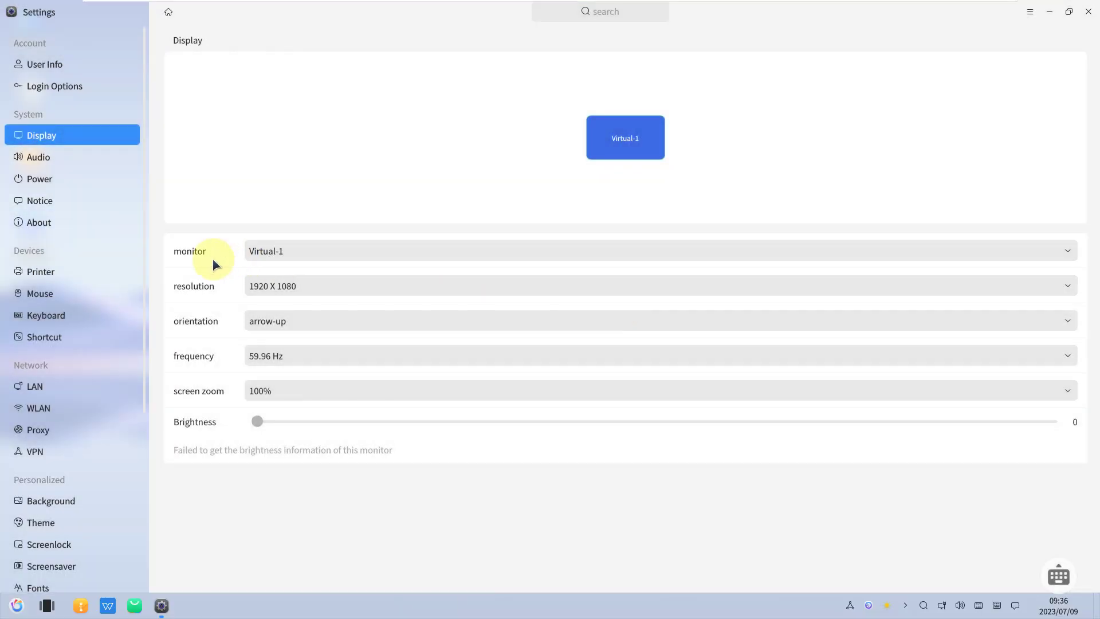
- Review the About system summary, close Settings, and open the start menu
click(45, 222)
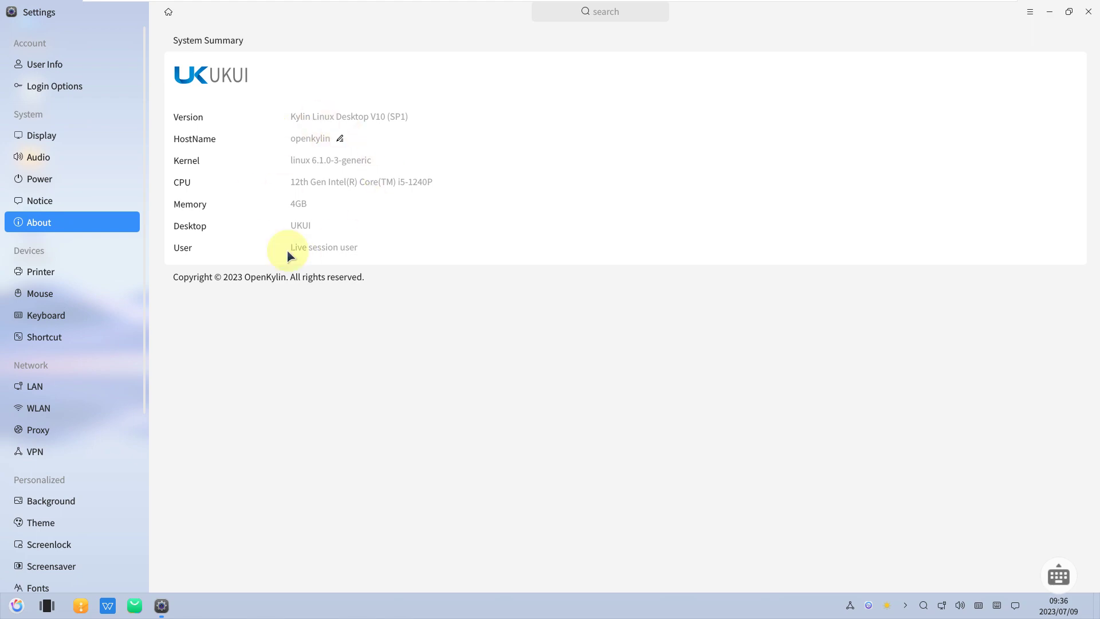
click(1088, 12)
click(17, 604)
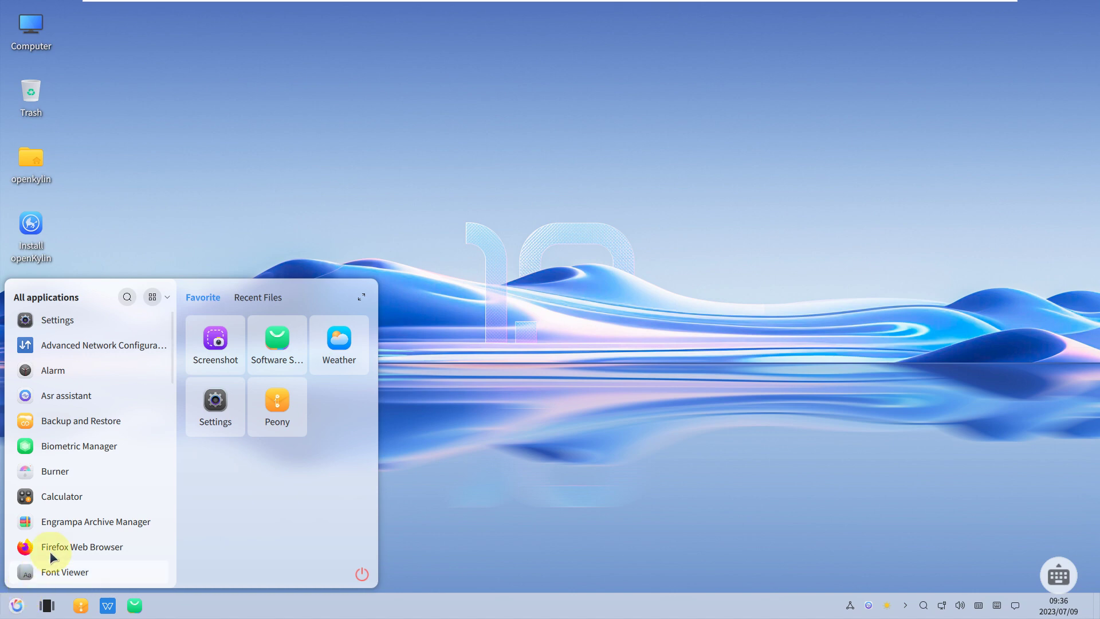
- Switch the start menu to category view and launch Kylin System Monitor maximized
click(153, 297)
scroll(98, 423, down, 2)
scroll(99, 424, up, 2)
scroll(100, 424, down, 8)
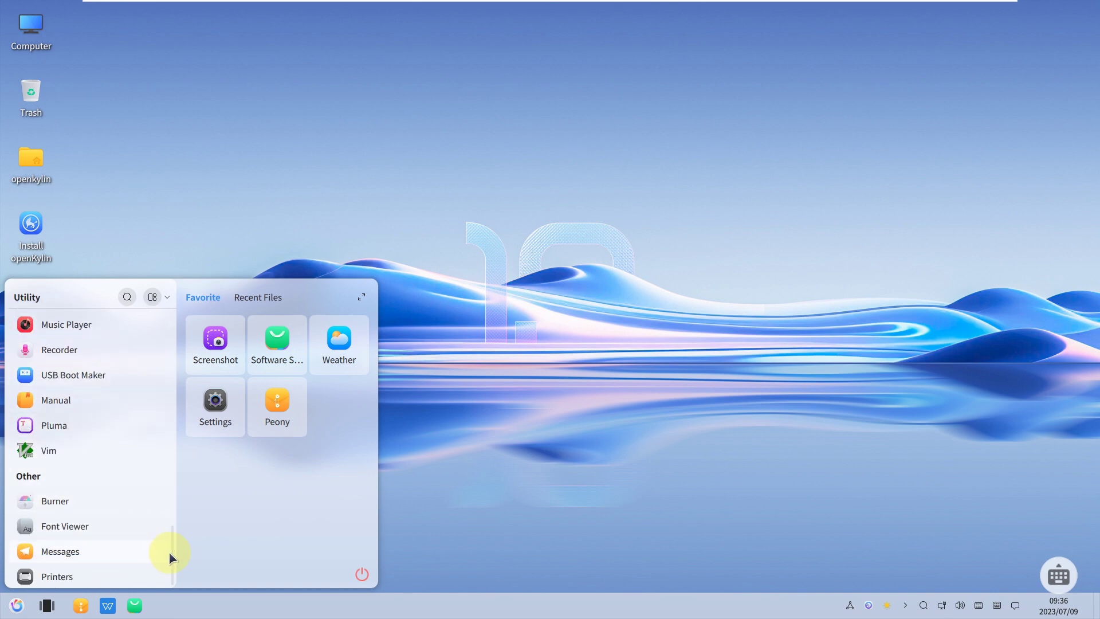
drag(171, 556, 163, 483)
click(114, 420)
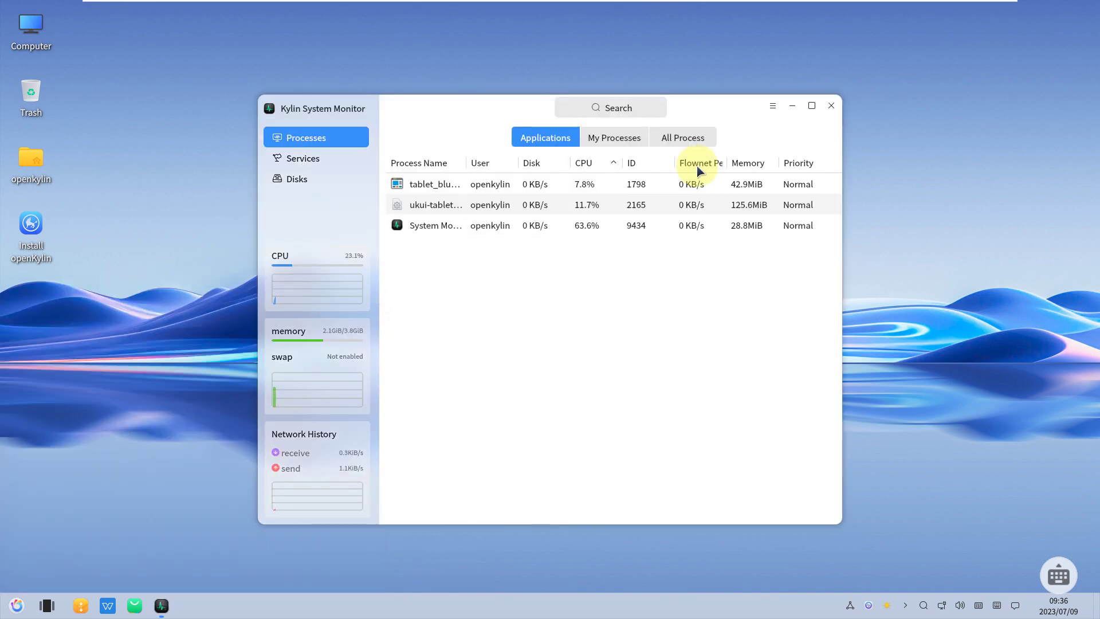
click(812, 106)
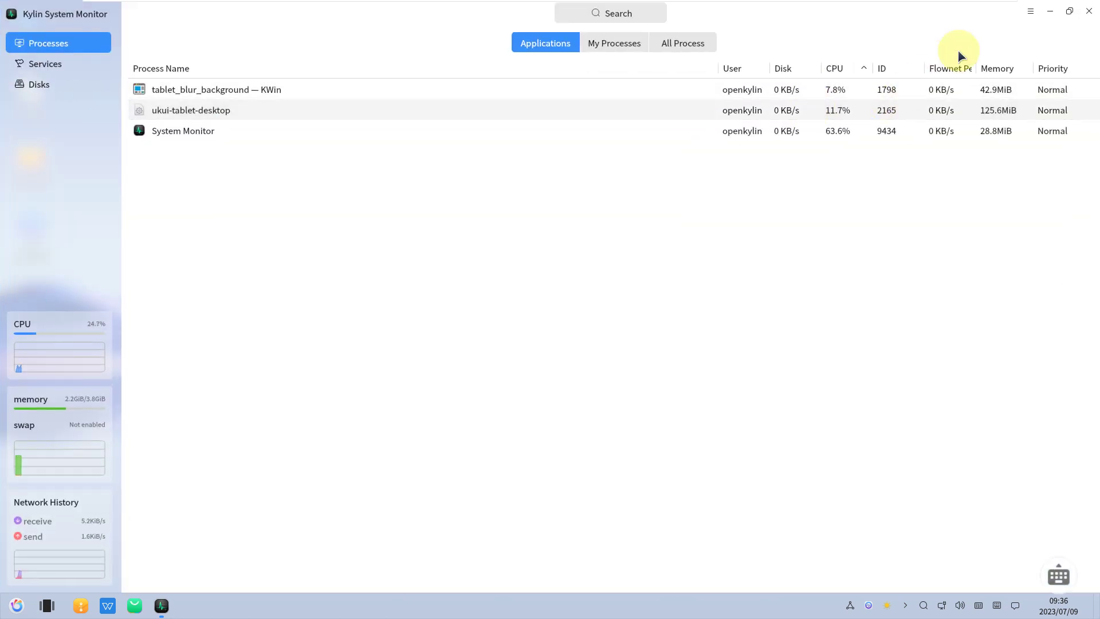
- View System Monitor's About version details, then switch to the Services page
click(1030, 11)
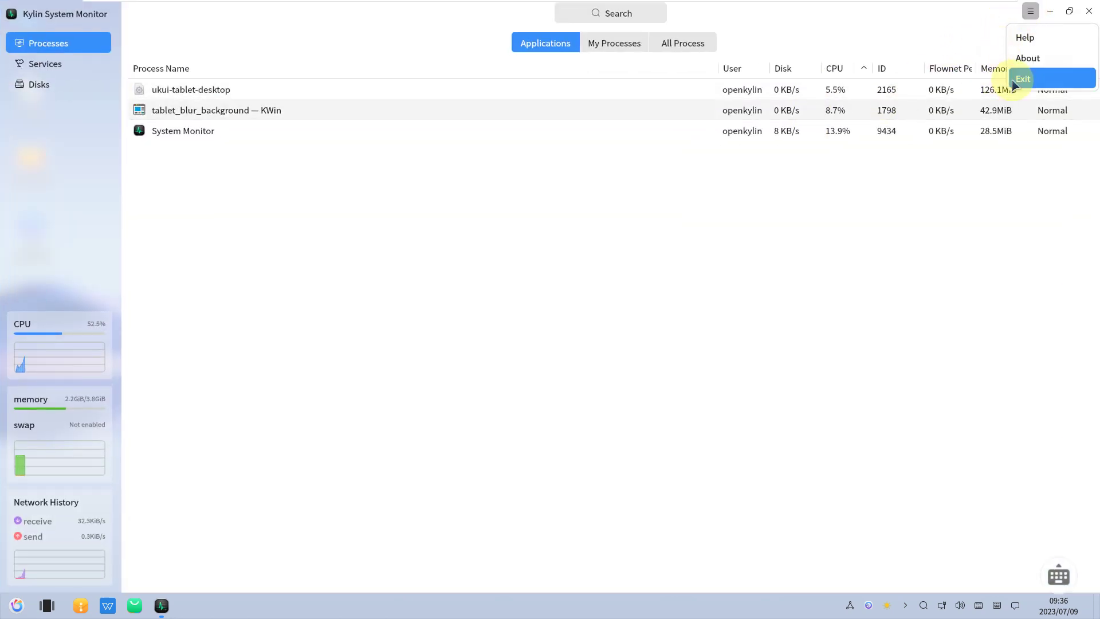
click(1029, 58)
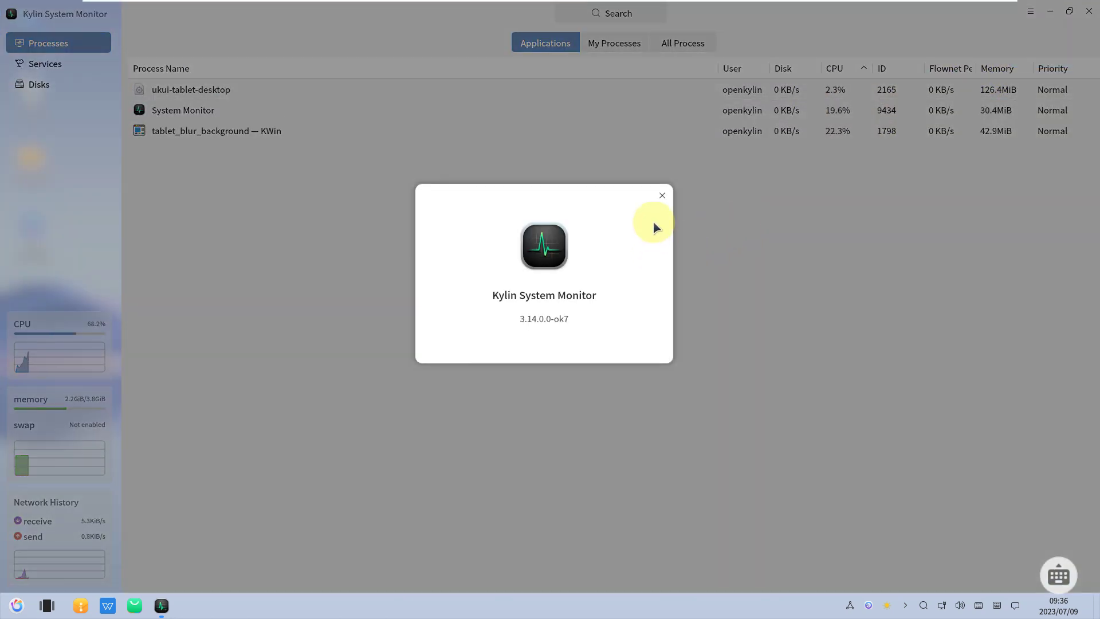
click(663, 196)
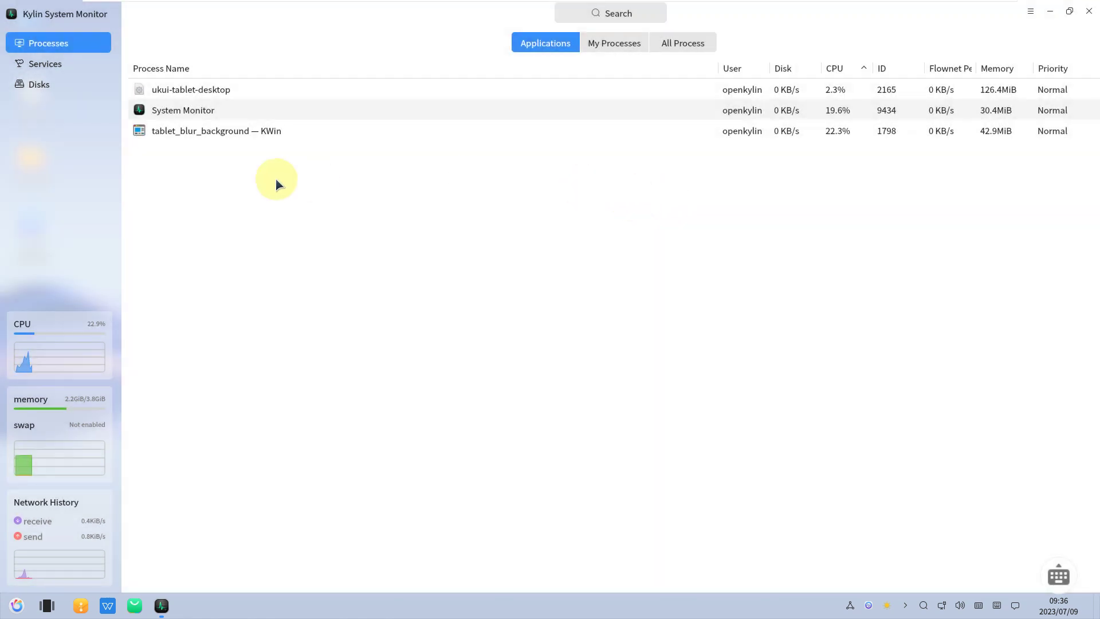
click(65, 64)
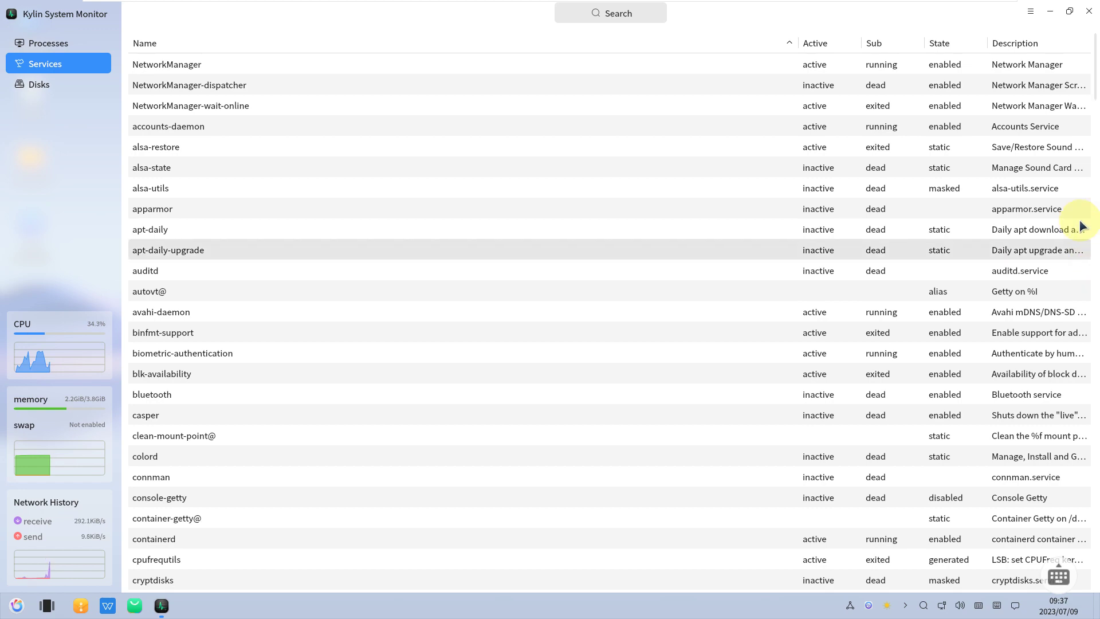
- Scroll the services list, check disk usage on the Disks page, view About, and return to Processes
drag(1092, 93, 1077, 603)
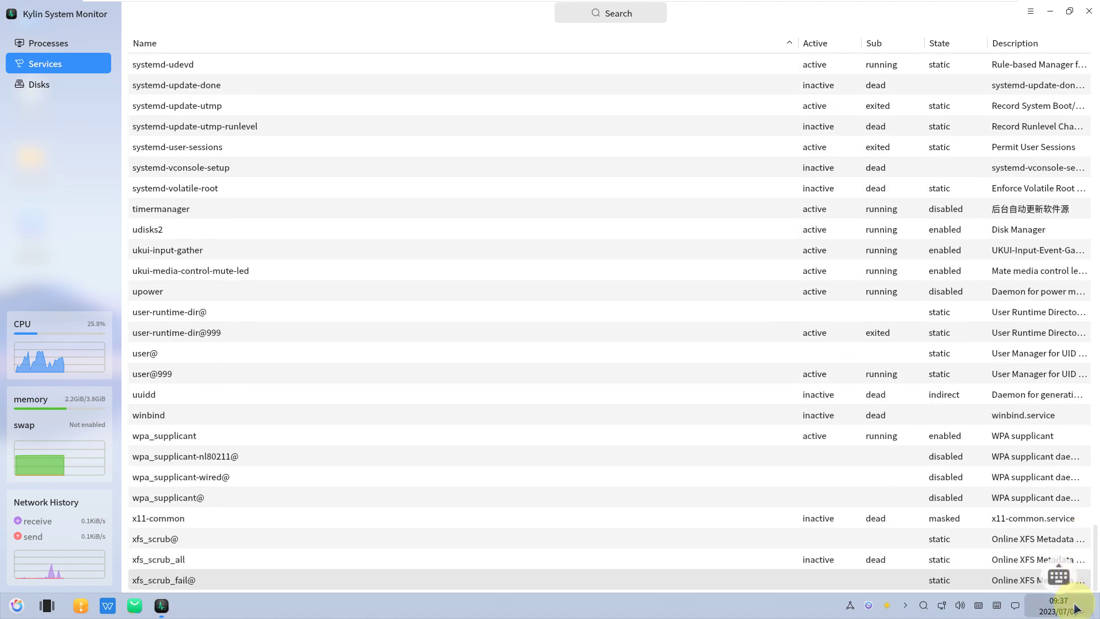
click(80, 85)
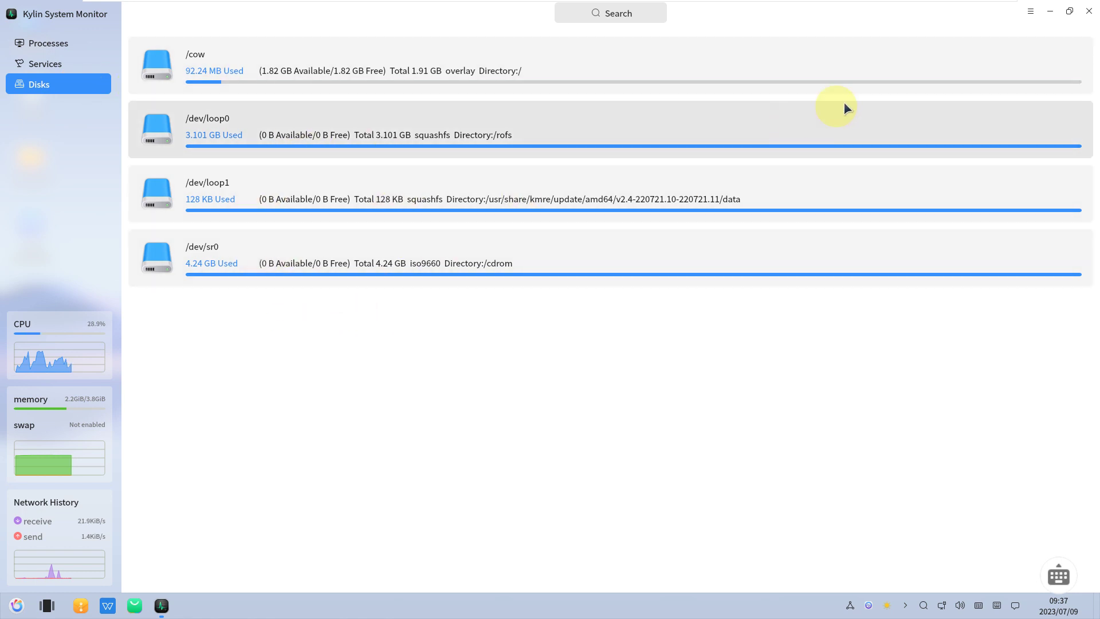
click(1030, 11)
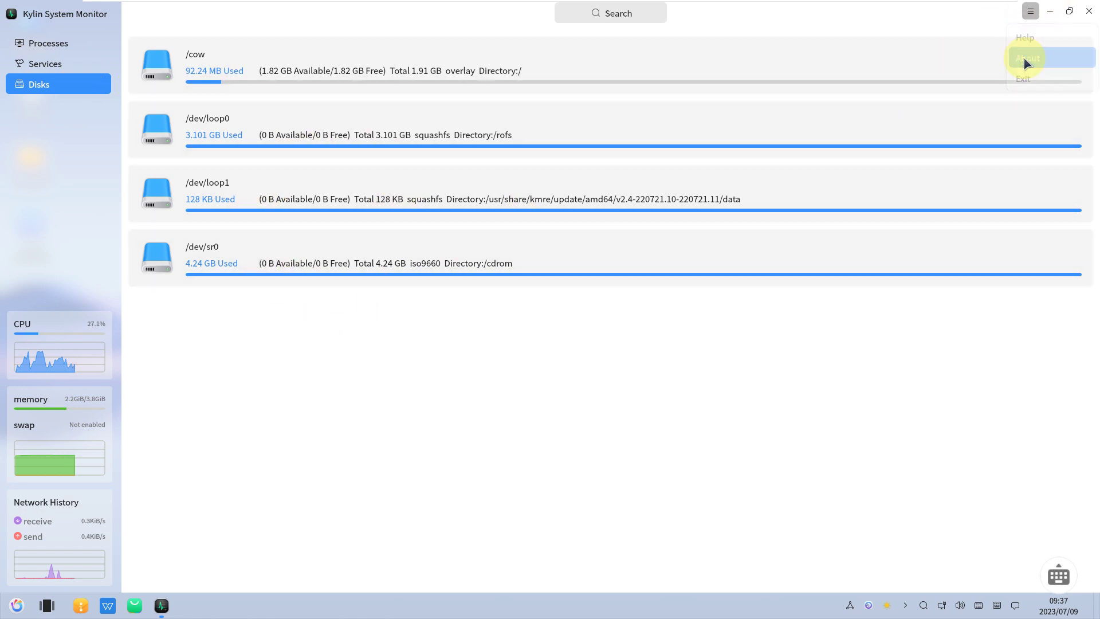
click(1028, 58)
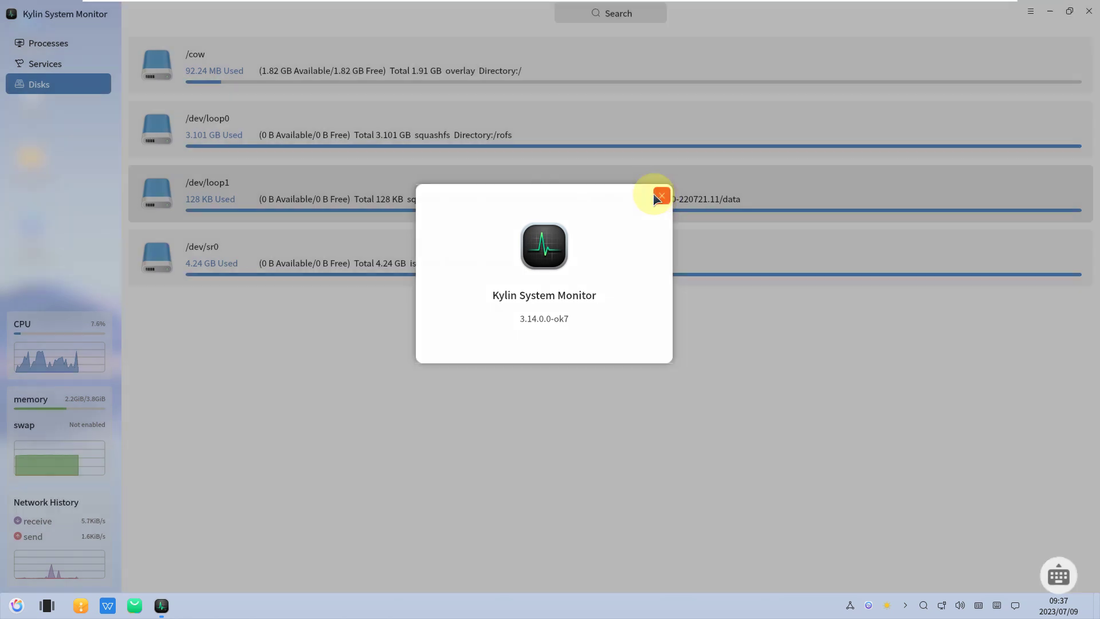
click(662, 196)
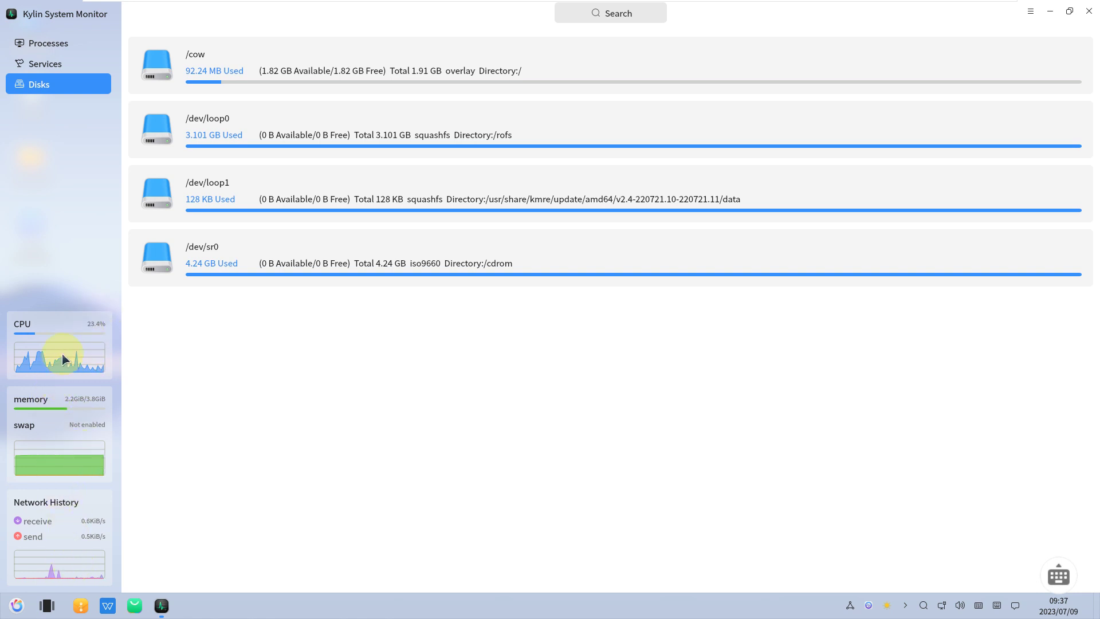
click(63, 44)
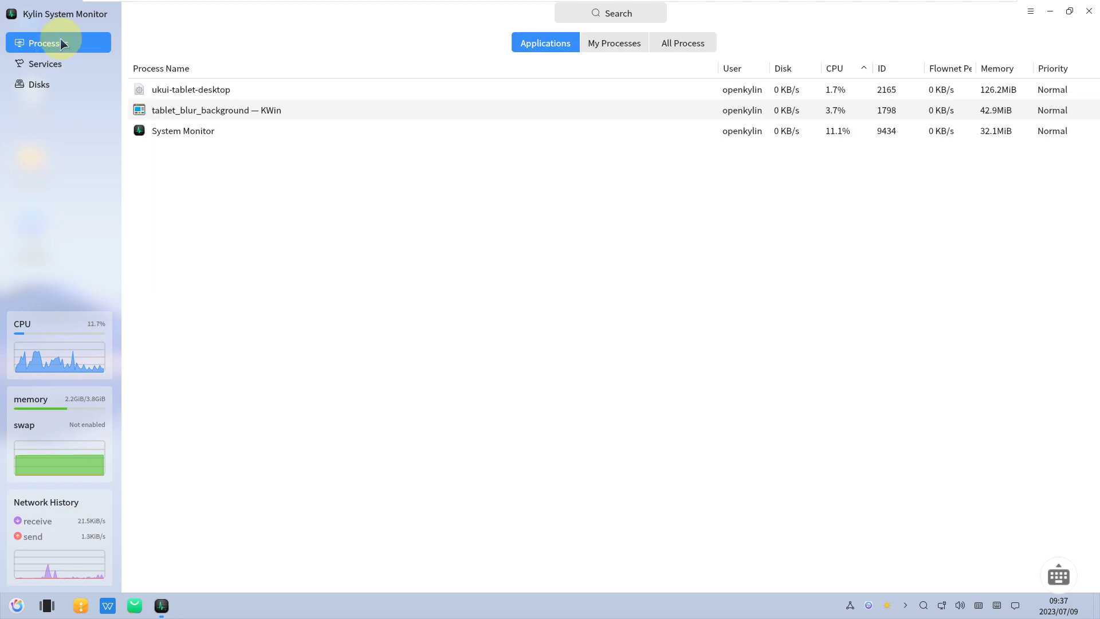
- Browse the current user's processes, then list and scroll through all processes
click(608, 55)
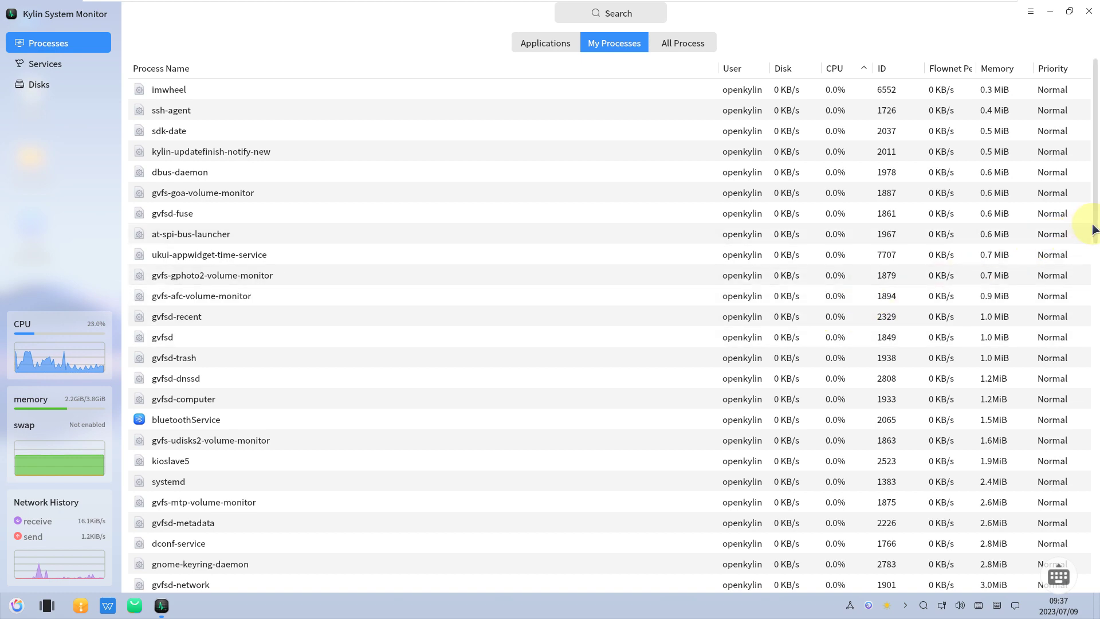
scroll(1089, 265, down, 2)
scroll(1087, 265, down, 15)
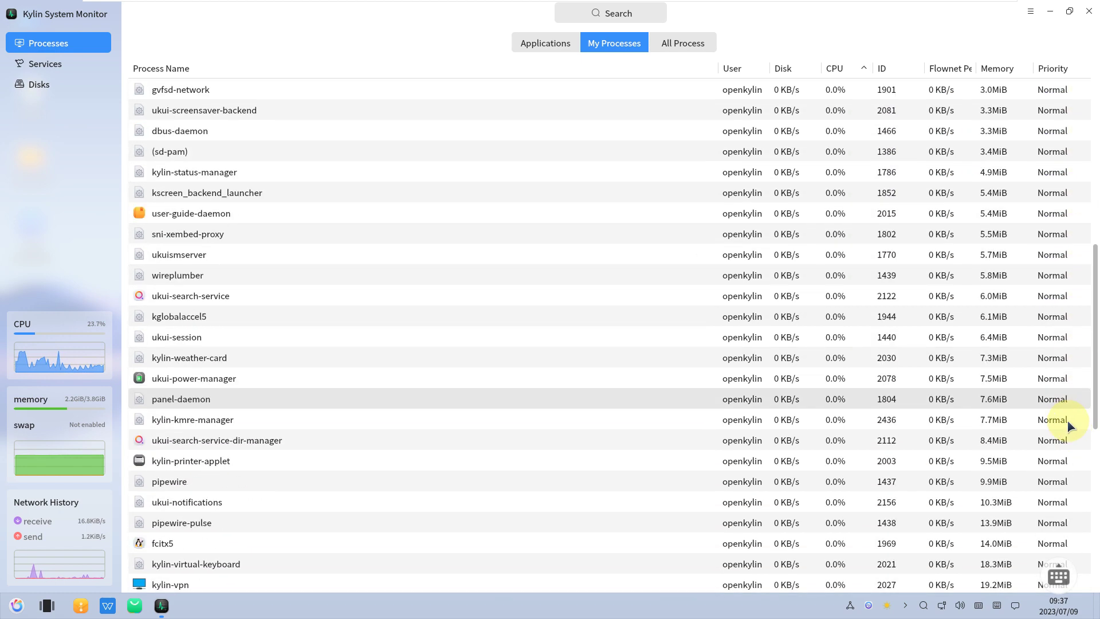
scroll(1060, 563, down, 2)
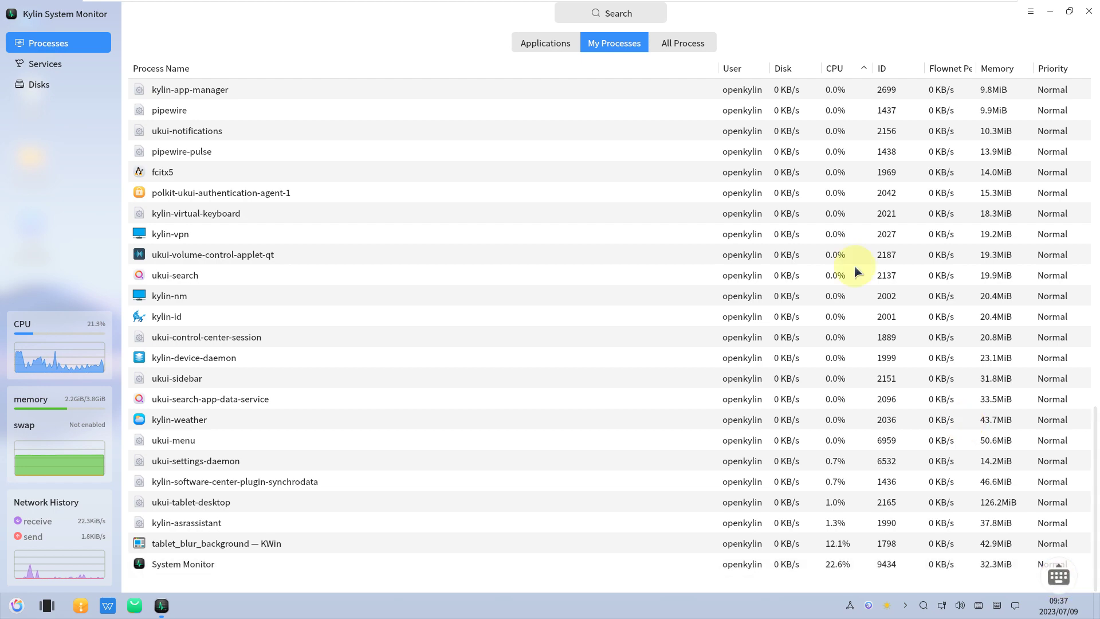
click(690, 51)
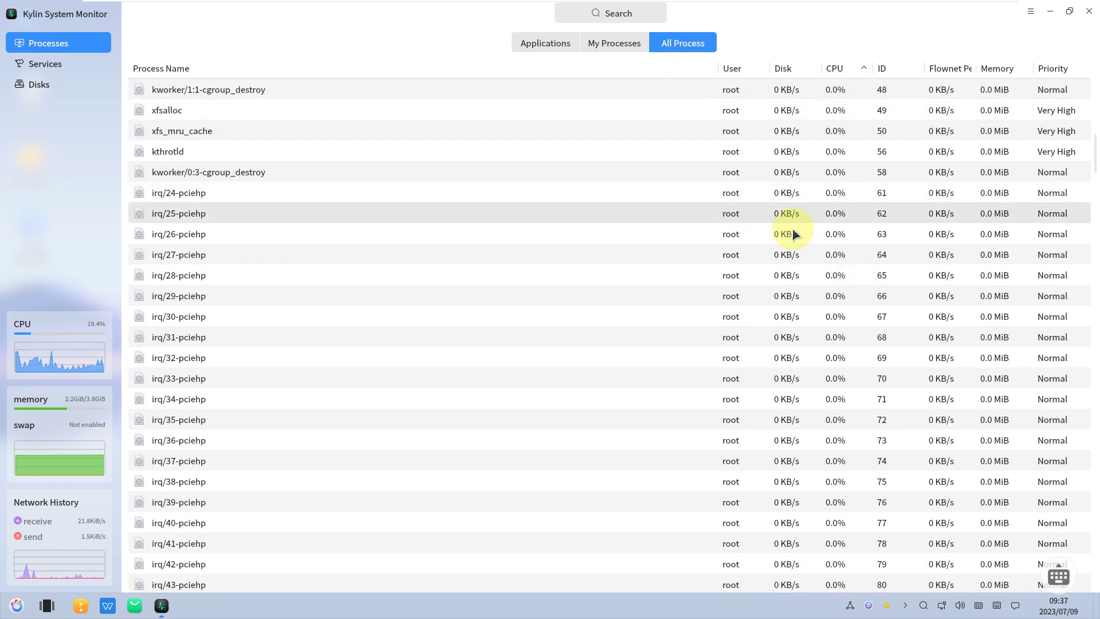
drag(1086, 148, 1092, 587)
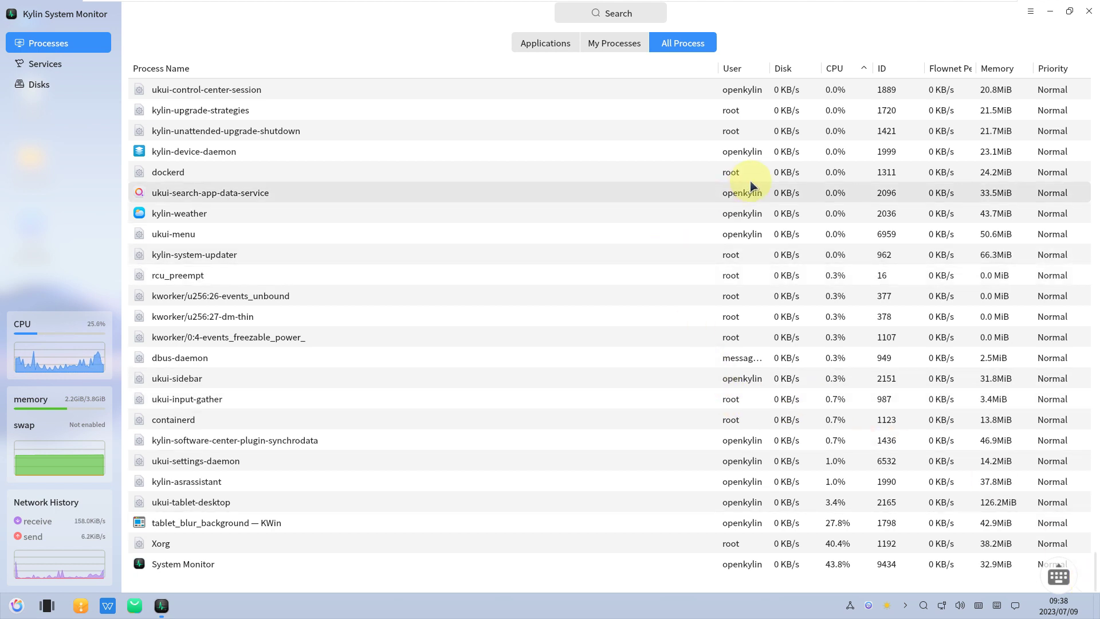
- Check System Monitor's About version information and close the monitor
click(1030, 11)
click(1024, 60)
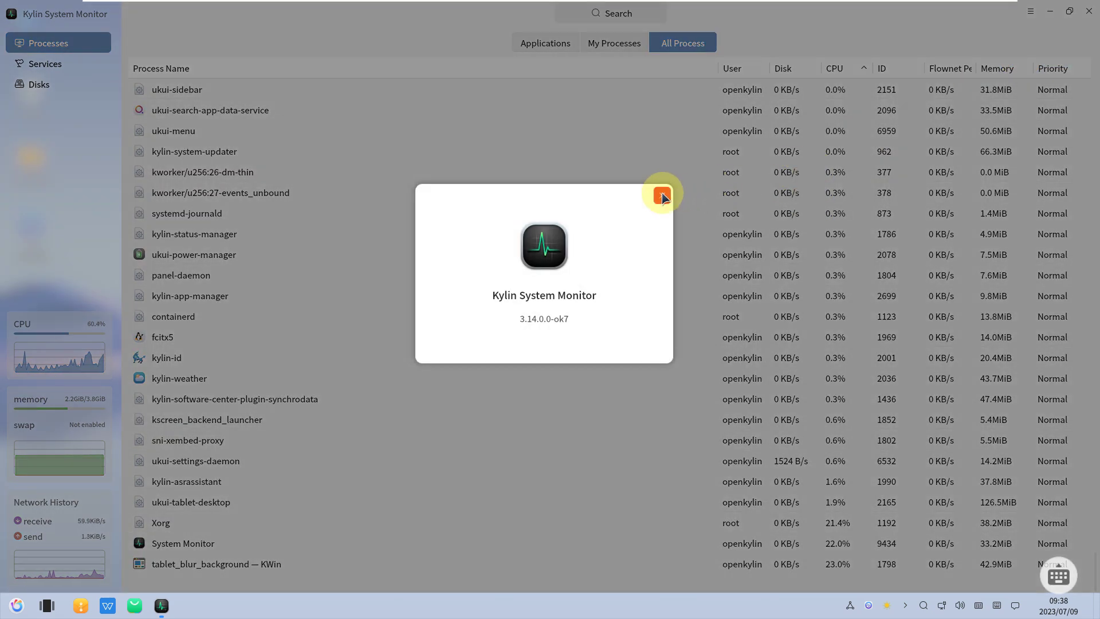
click(662, 196)
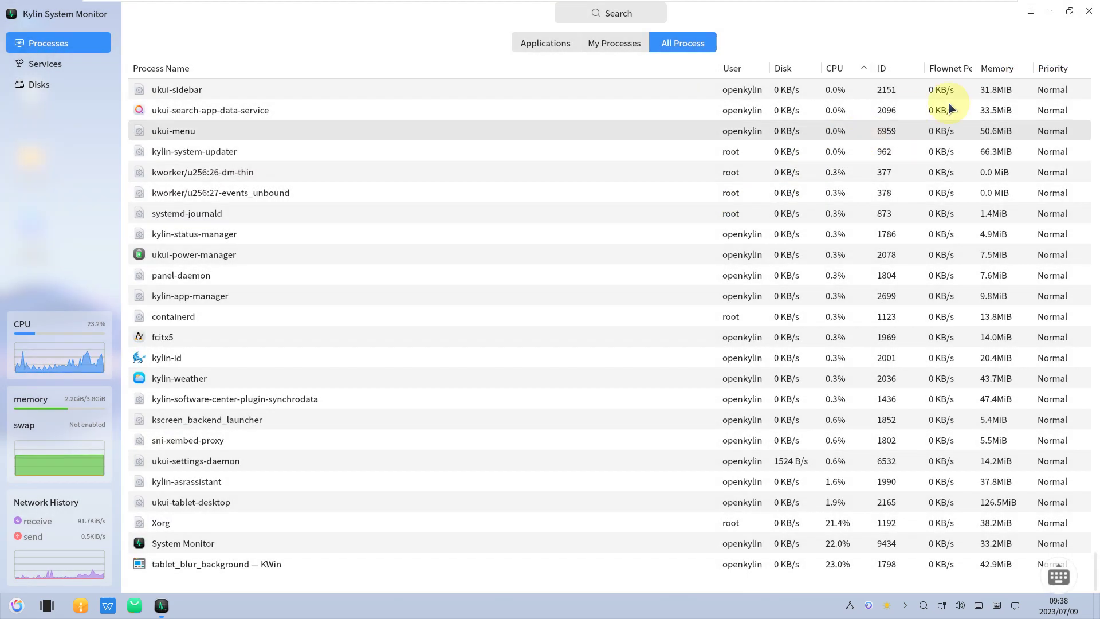
click(1089, 11)
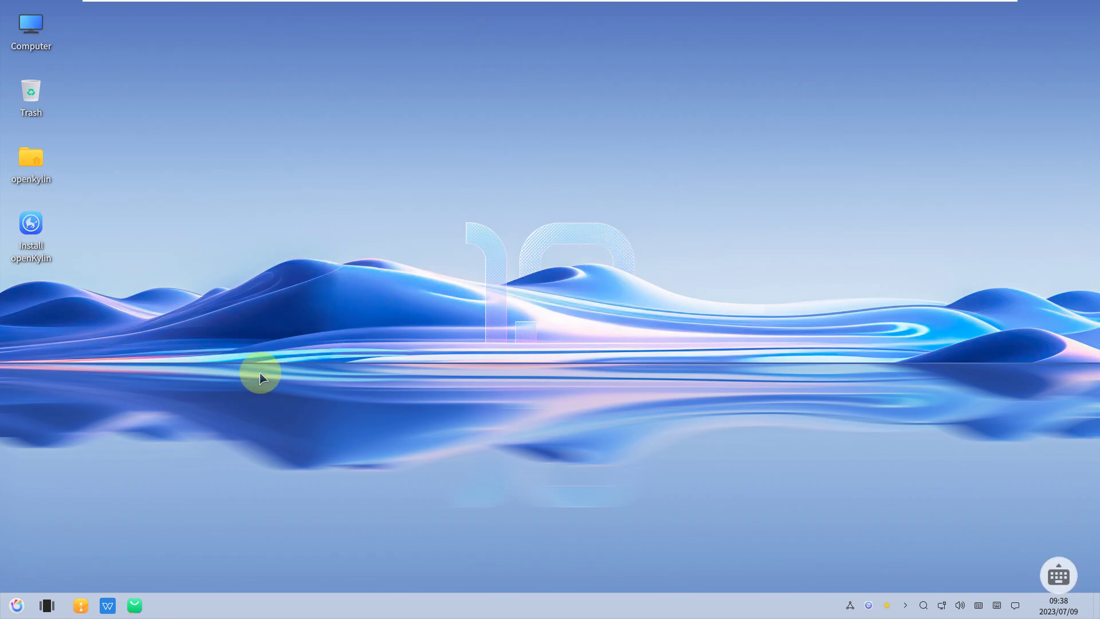
- Launch MATE Terminal from the start menu and maximize it
click(14, 606)
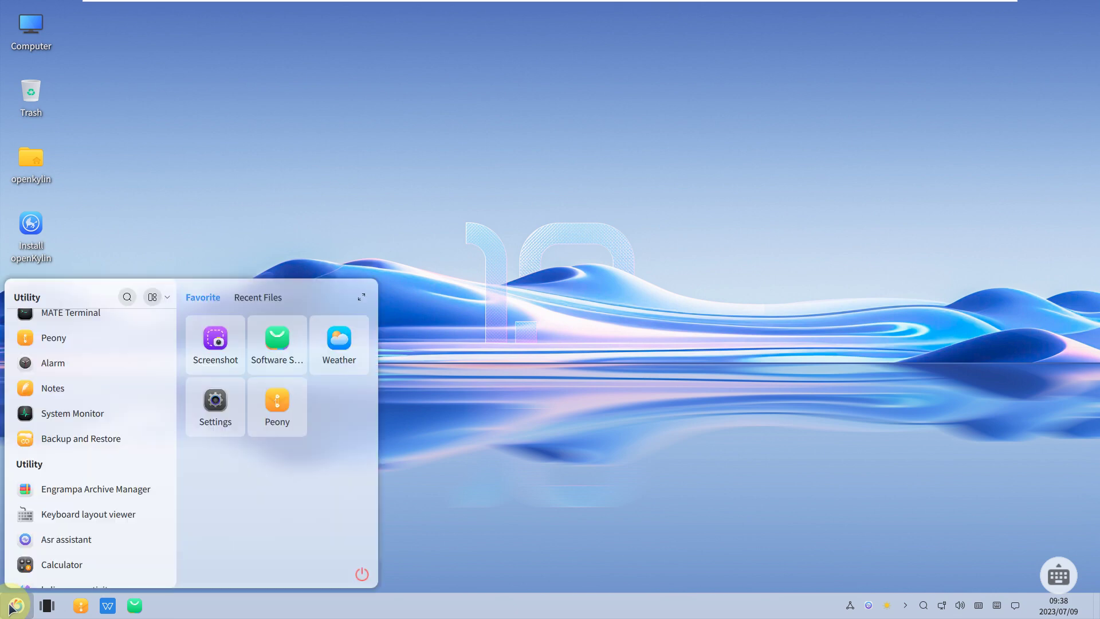
scroll(114, 332, down, 5)
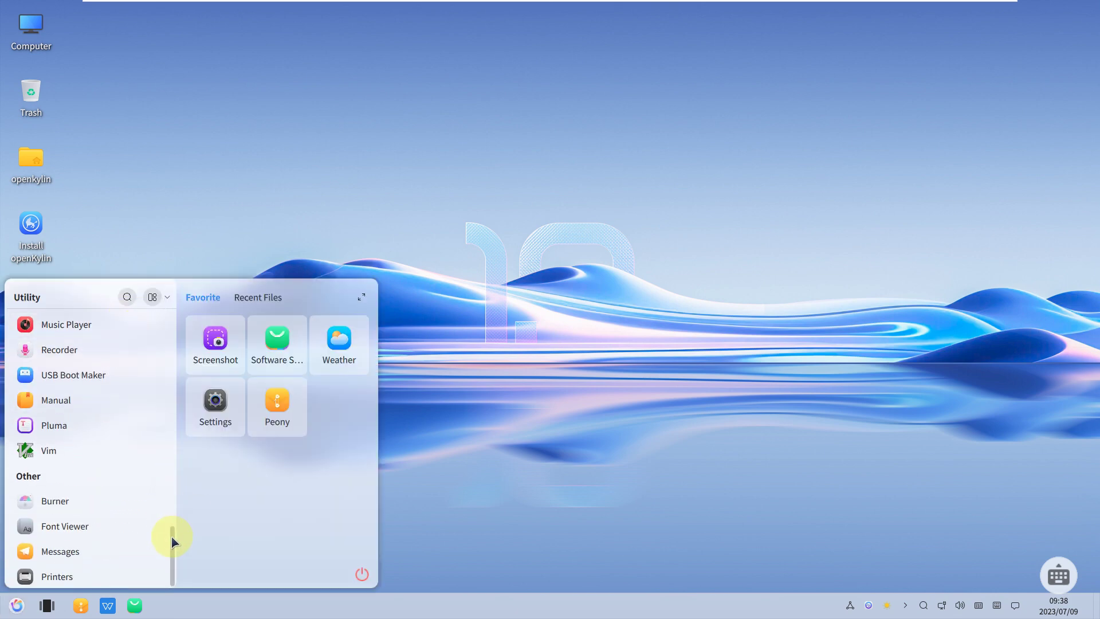
drag(174, 554, 174, 442)
click(114, 460)
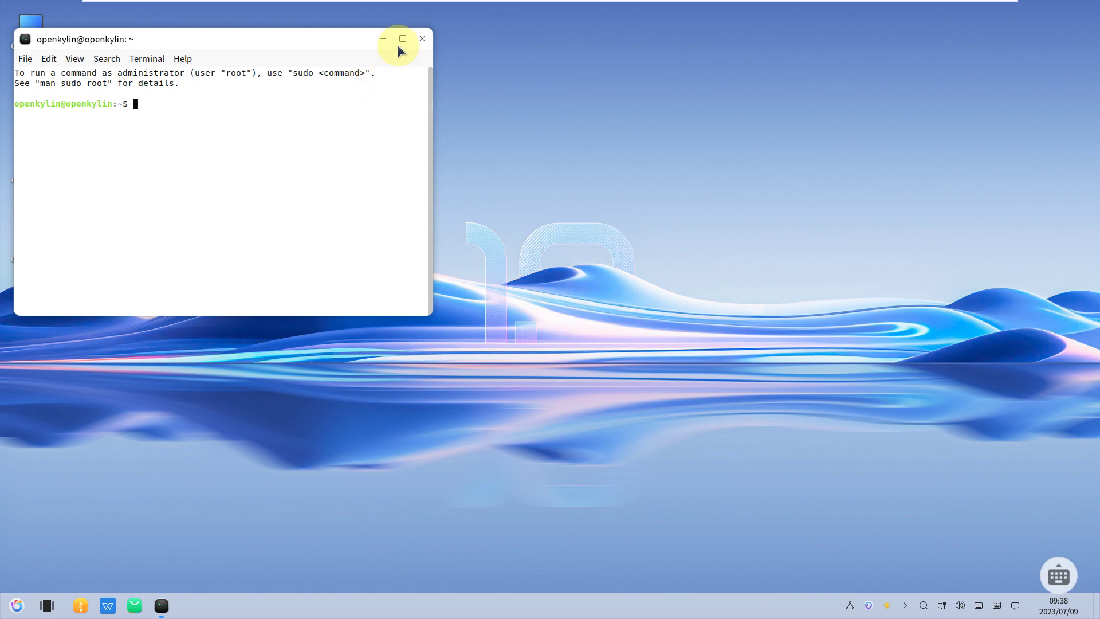
click(403, 39)
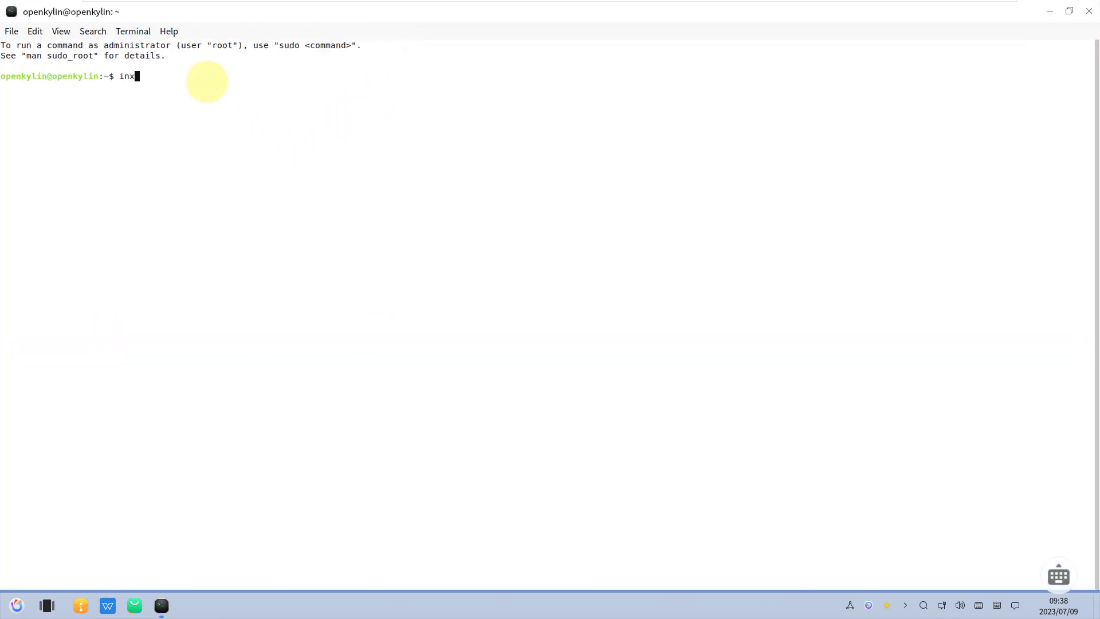
- Run inxi, inxi -b, cat /etc/issue, neofetch and htop to check the system release
key(Return)
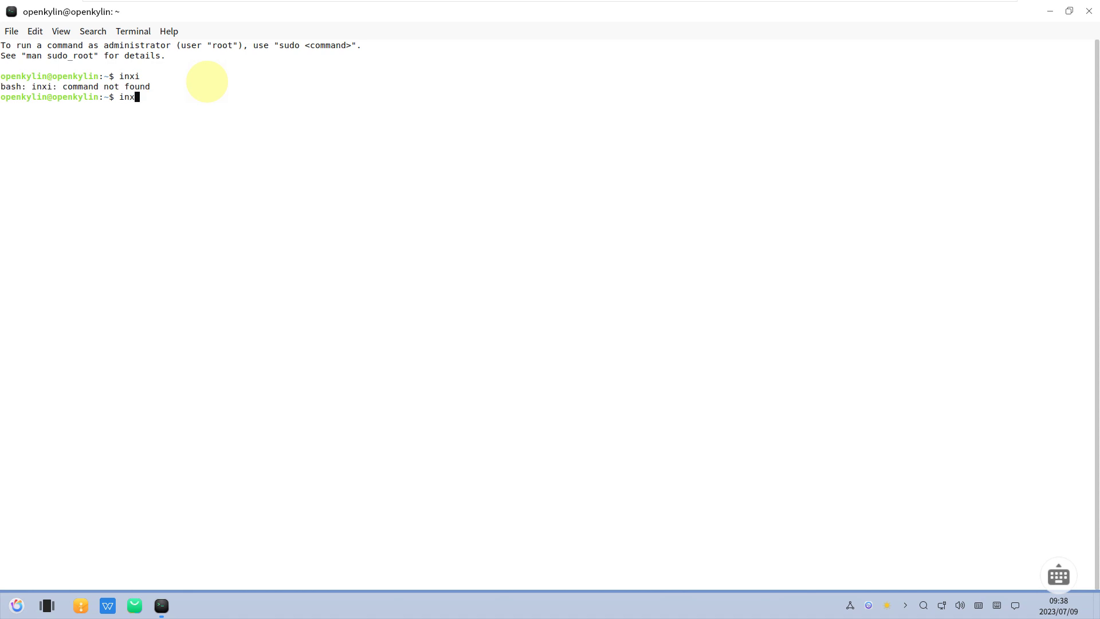
key(Return)
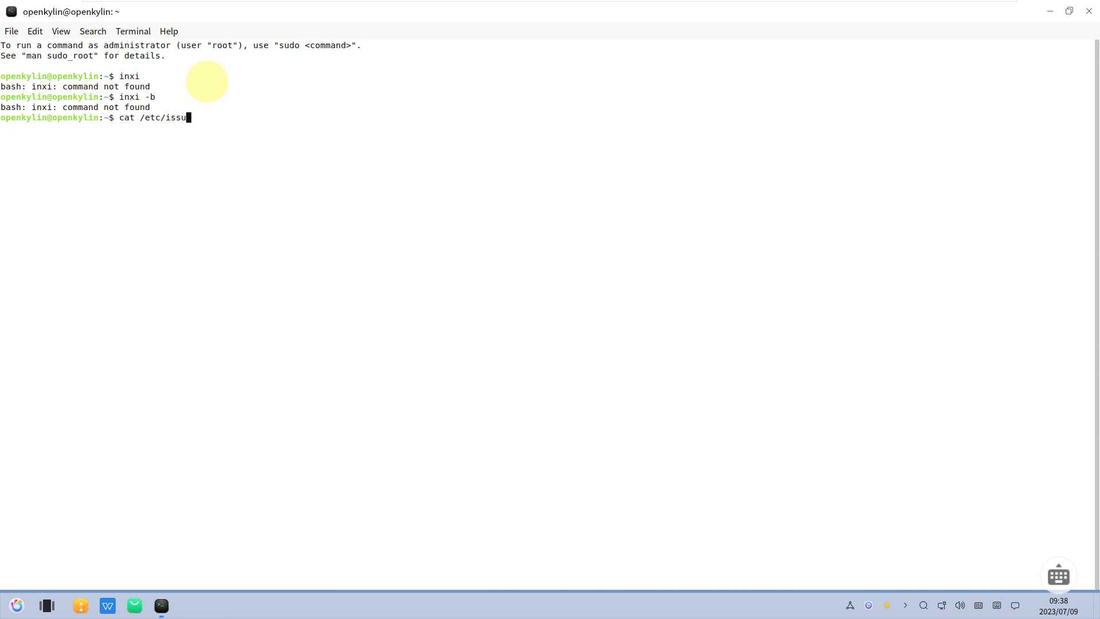
key(Return)
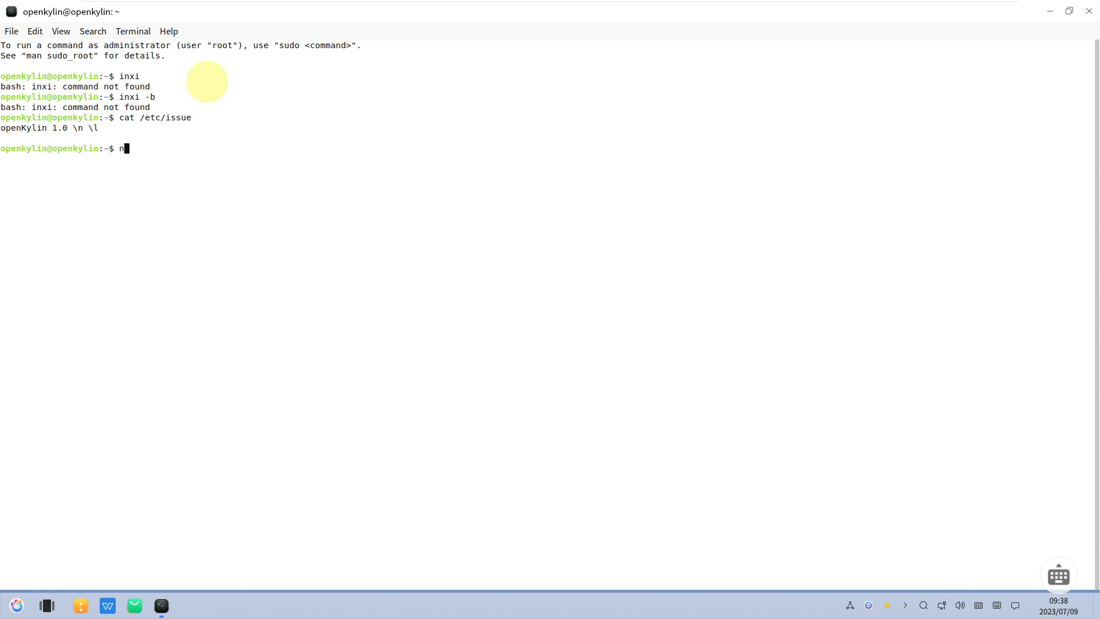
key(Return)
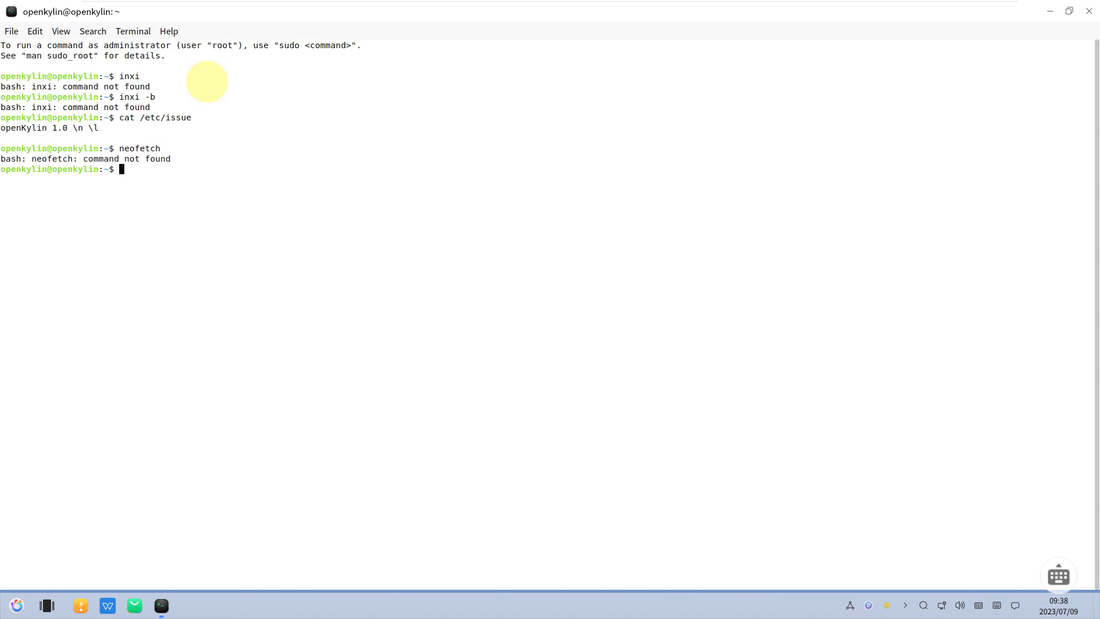
key(Return)
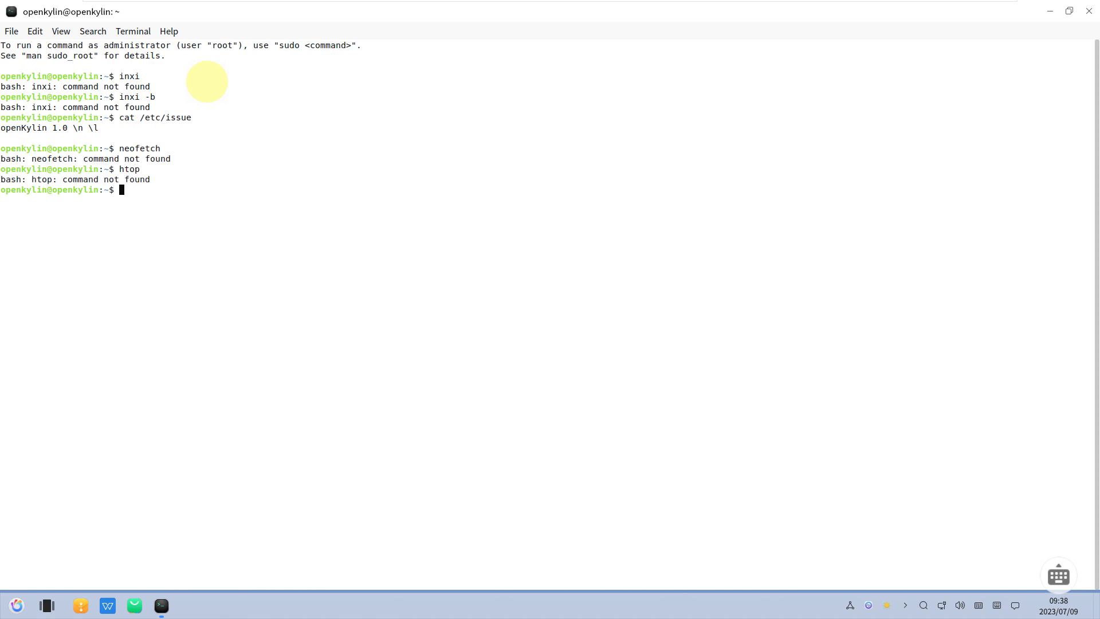
- View MATE Terminal's version under Help > About, then open the File menu
click(169, 31)
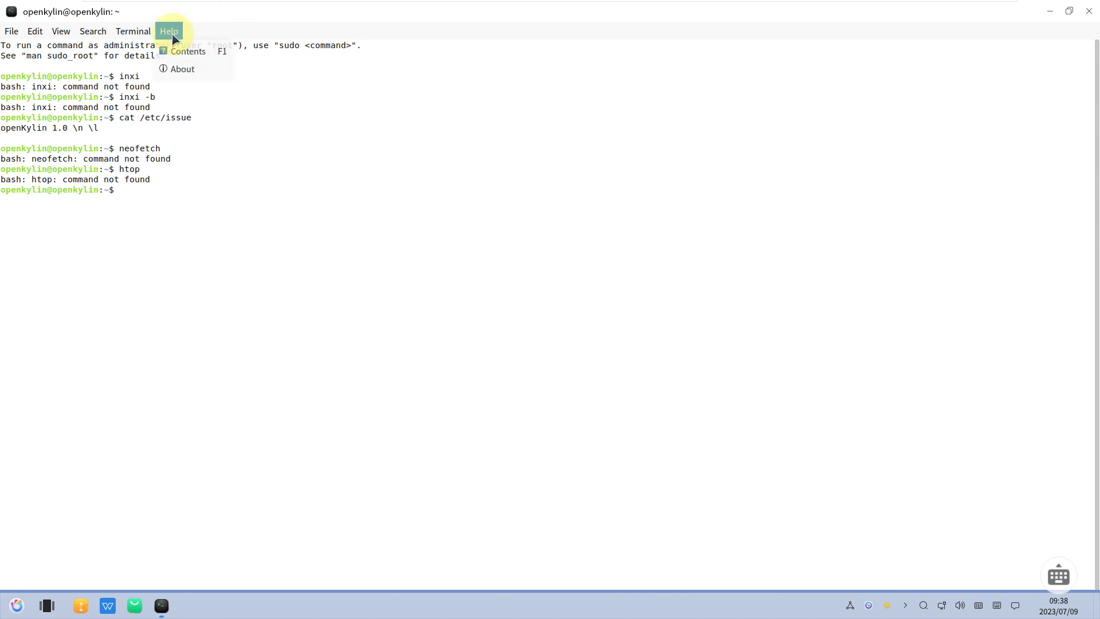
click(172, 70)
click(635, 442)
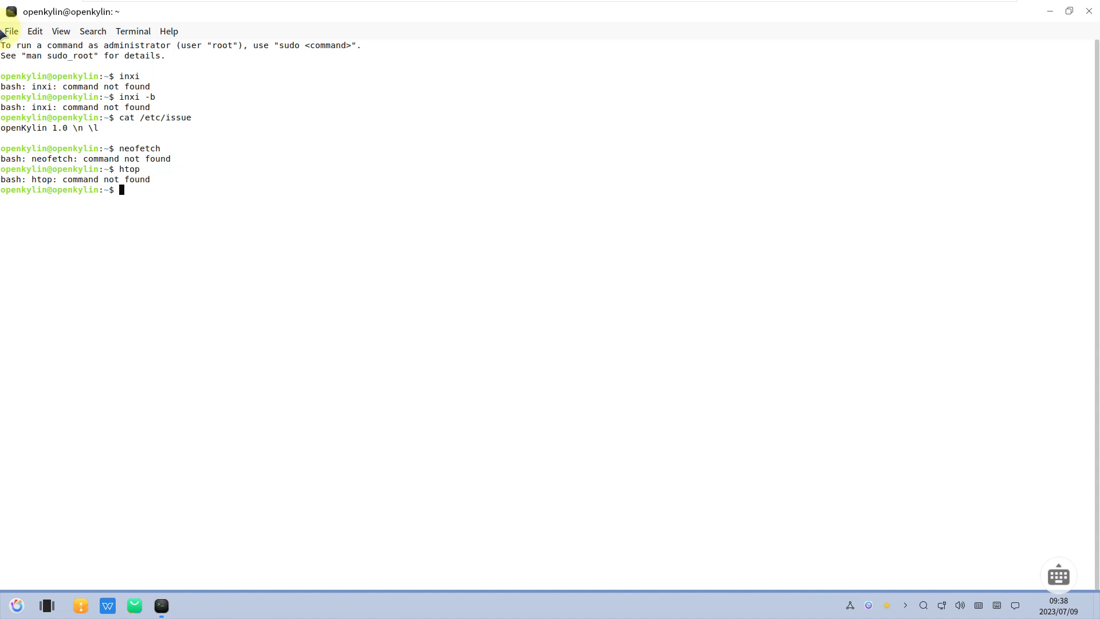
click(15, 35)
- Close the terminal and switch the start menu's application list to Letter Sort
click(22, 131)
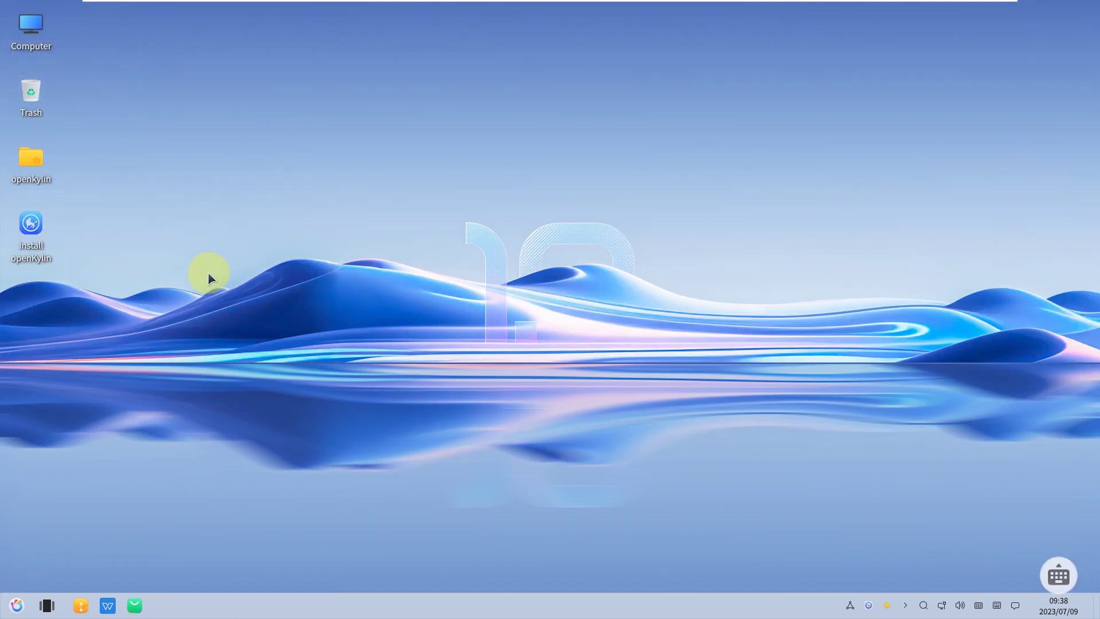
click(18, 604)
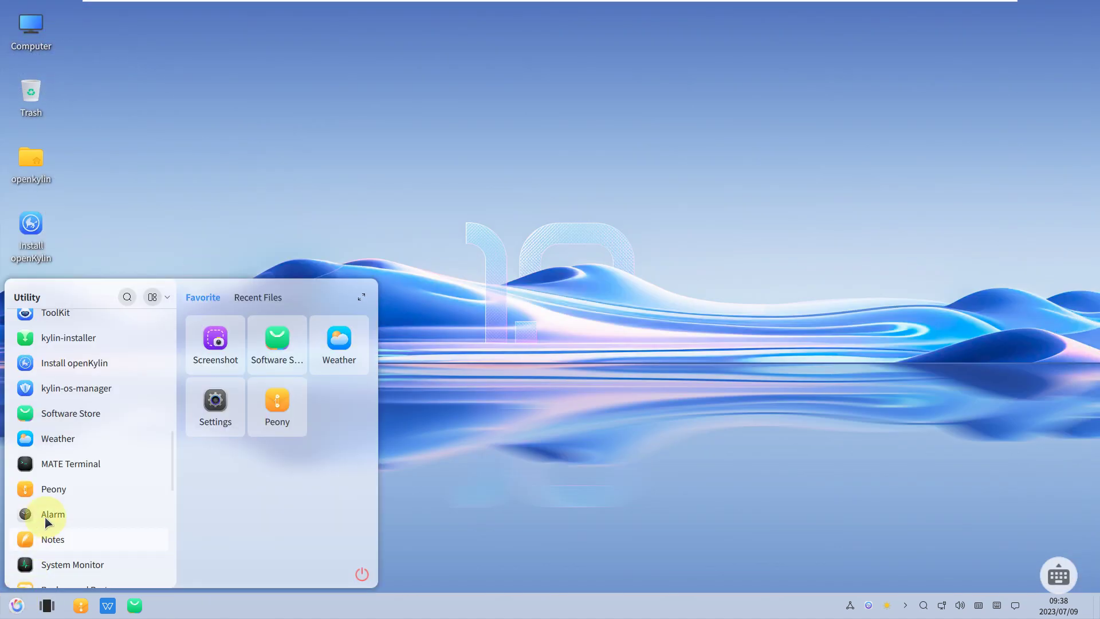
scroll(91, 338, down, 10)
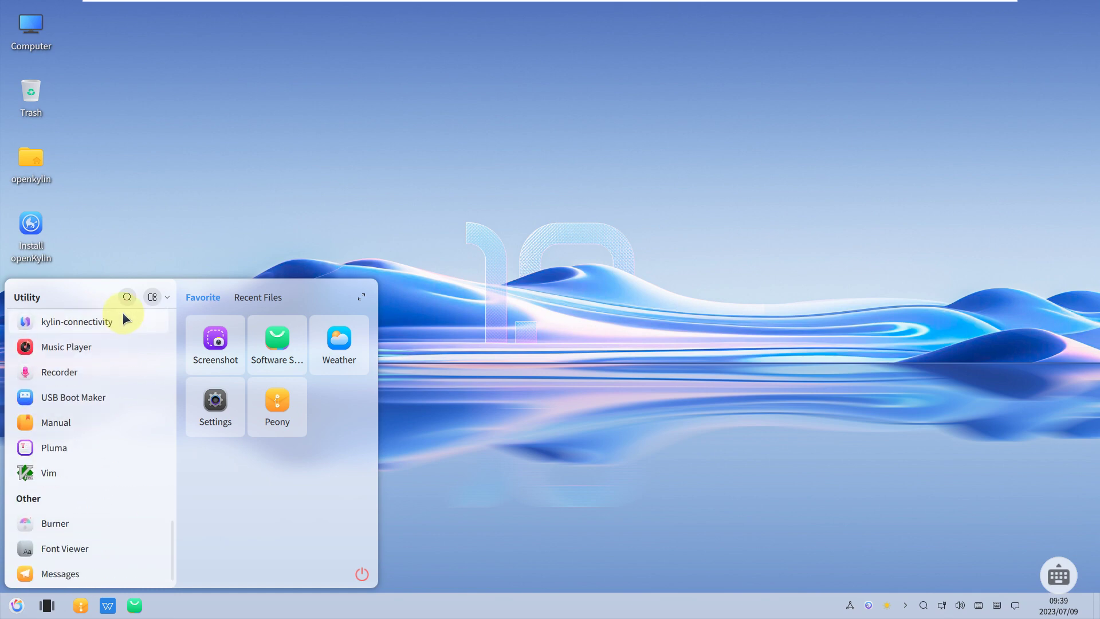
click(153, 297)
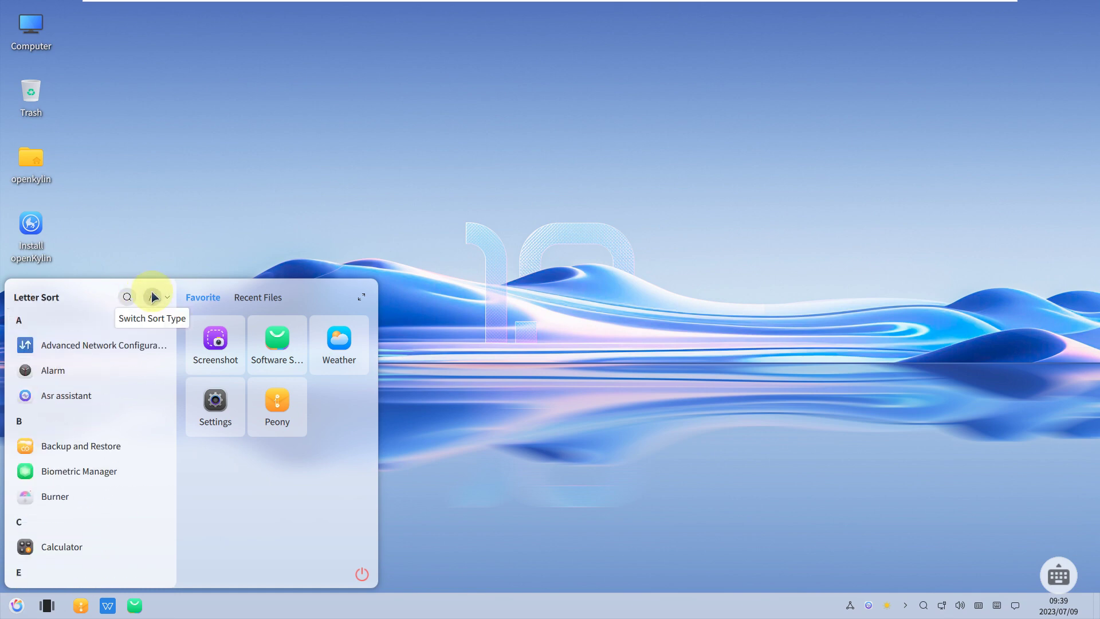
- Scroll to the F section and launch Firefox Web Browser
scroll(108, 411, down, 3)
scroll(108, 411, up, 2)
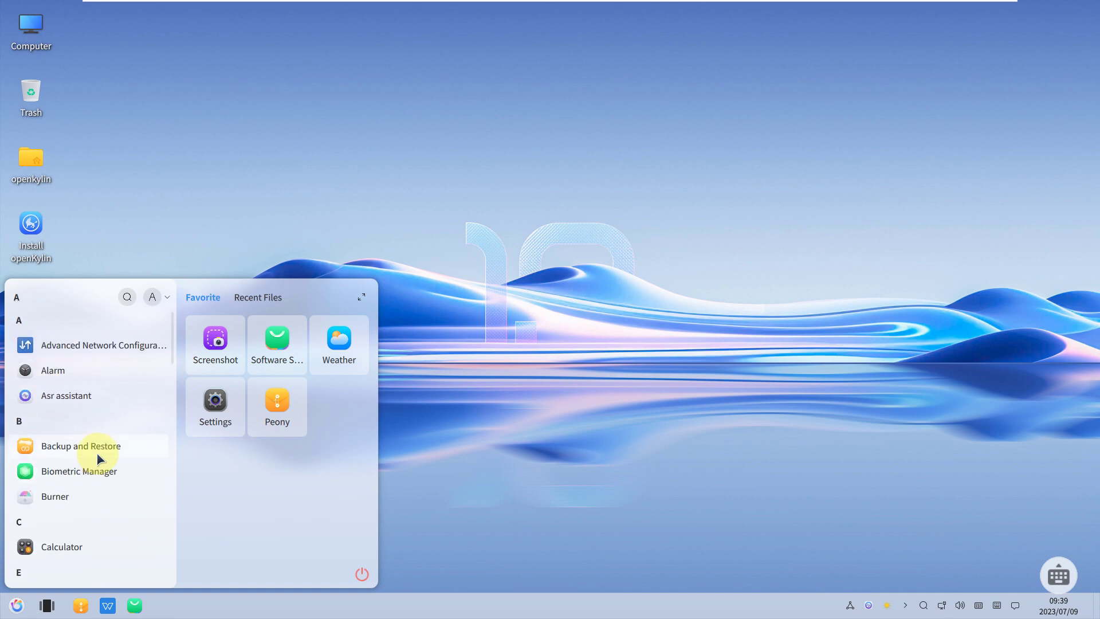
scroll(99, 459, down, 3)
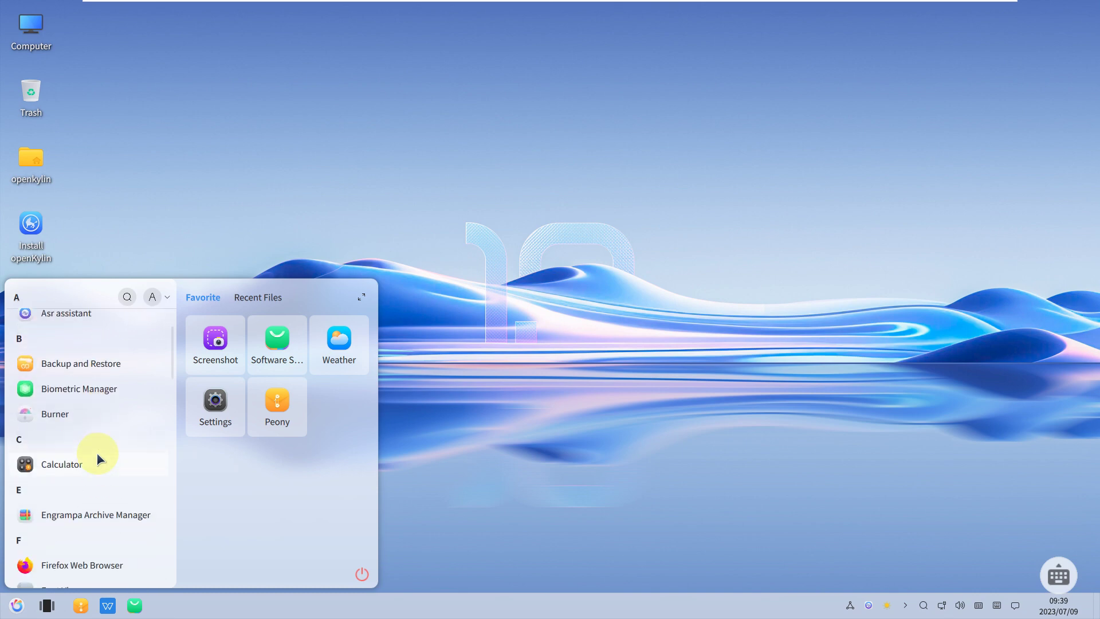
click(67, 567)
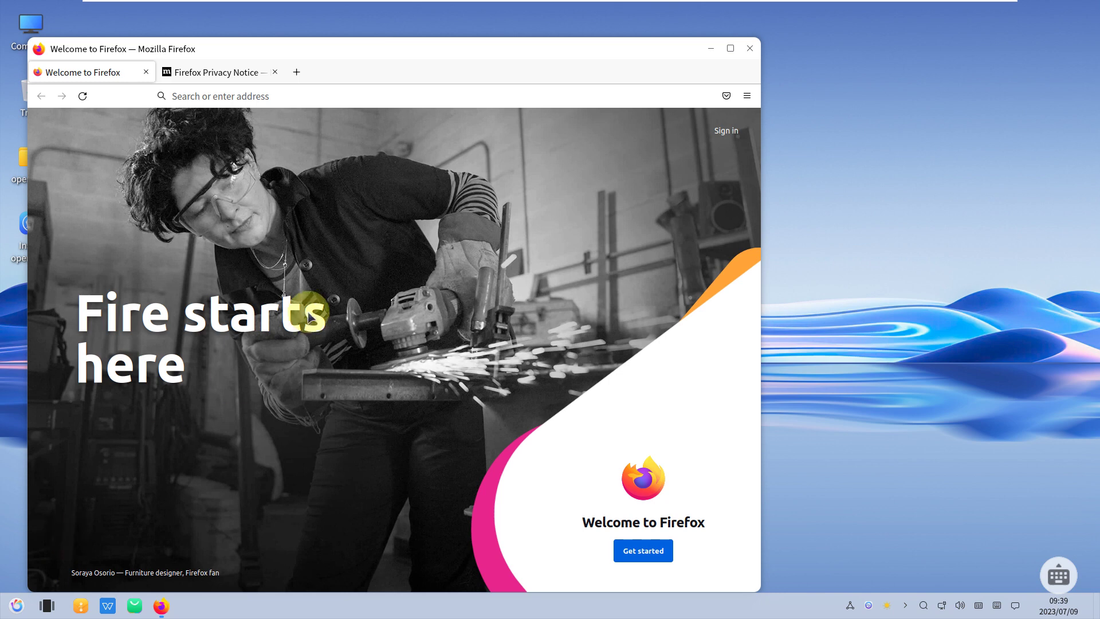
- Close the Privacy Notice tab and confirm Firefox version 102.0 (64-bit) in About Firefox
click(275, 71)
click(741, 101)
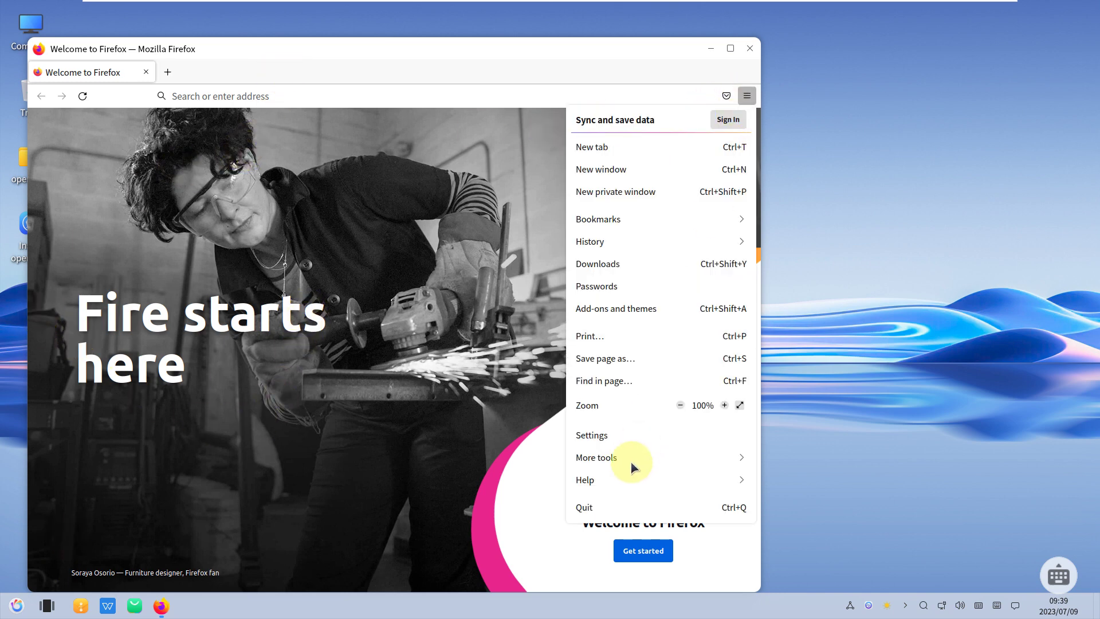
click(625, 480)
click(611, 259)
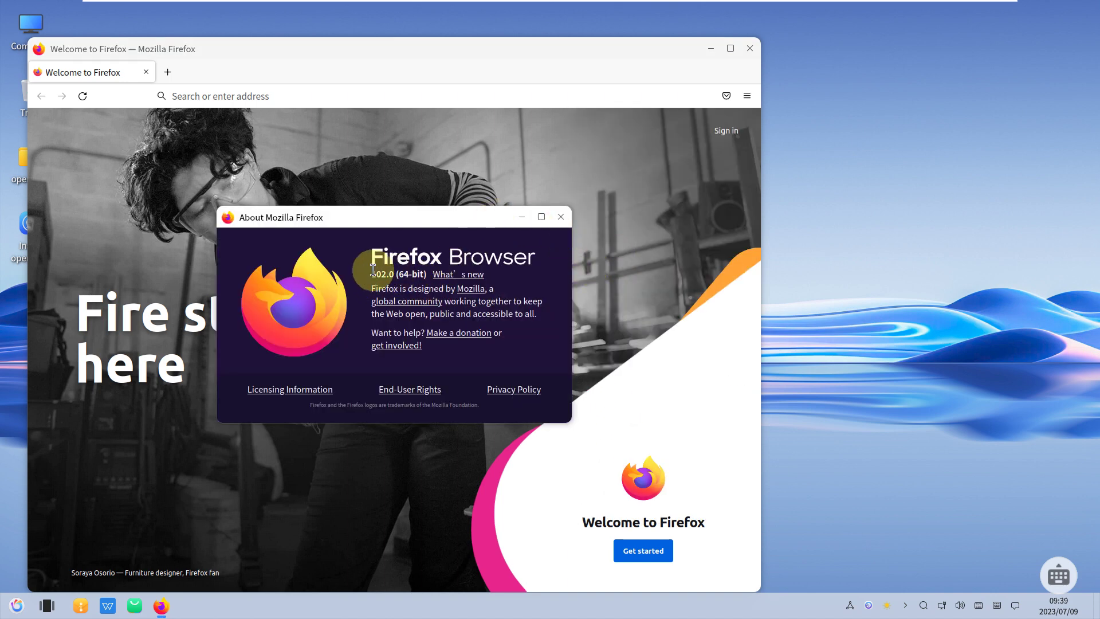
drag(372, 270, 427, 273)
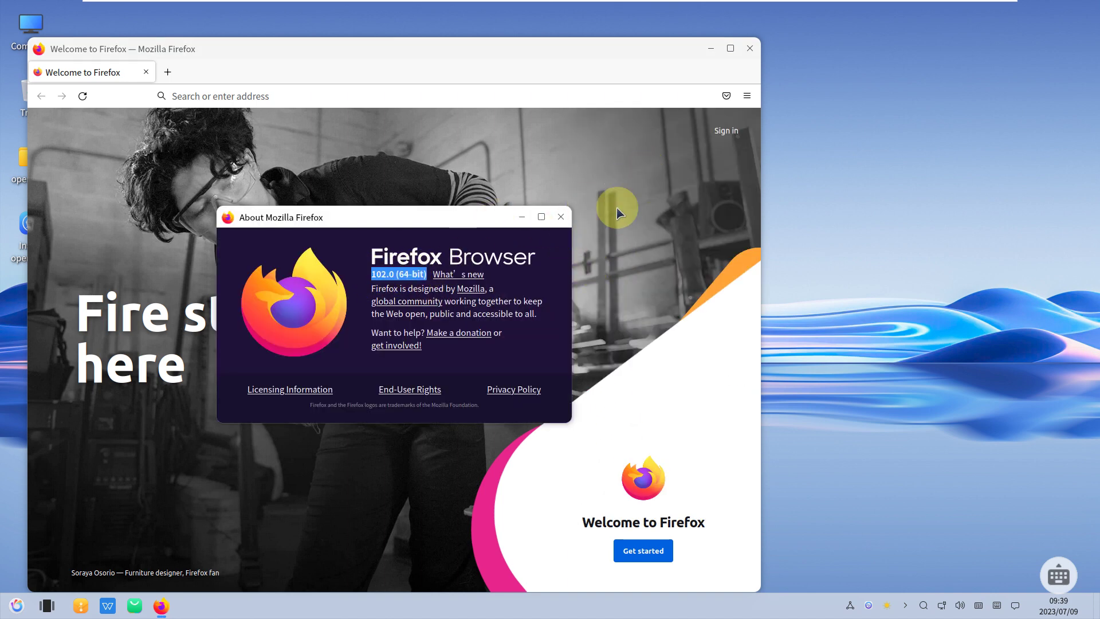
click(559, 218)
- Search for 'openkylin' from the Firefox address bar
click(484, 97)
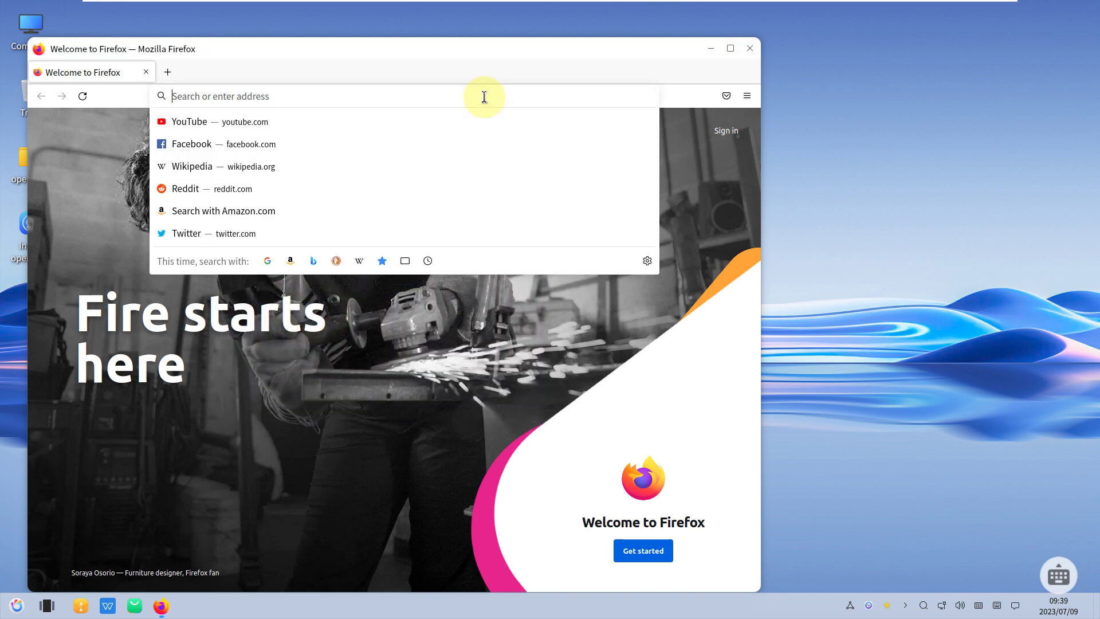
text(openk)
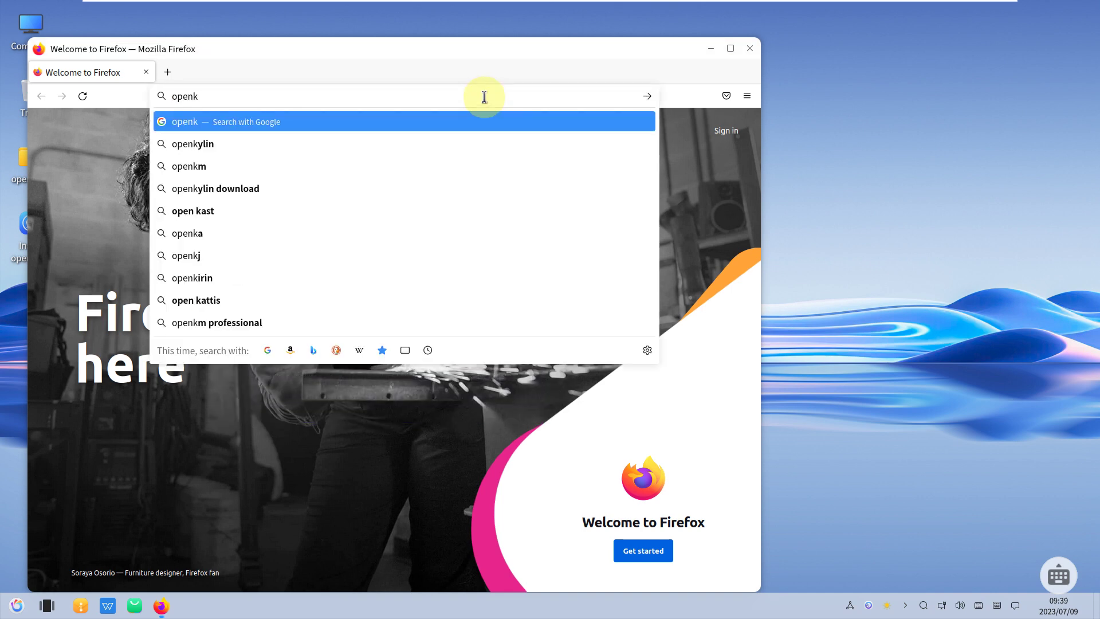
text(ylin)
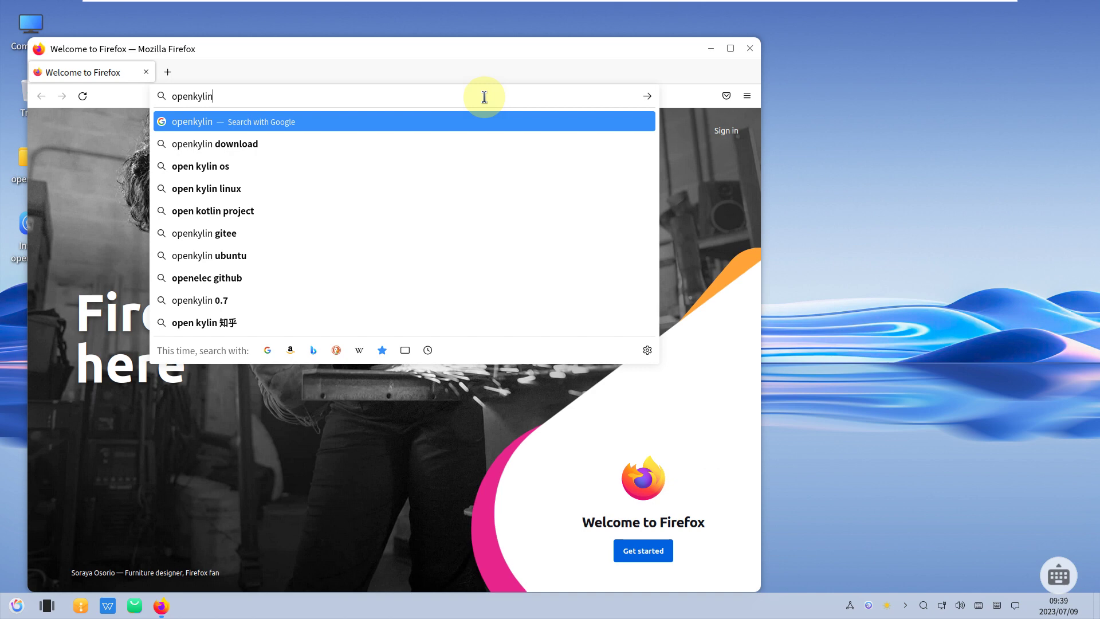
key(Return)
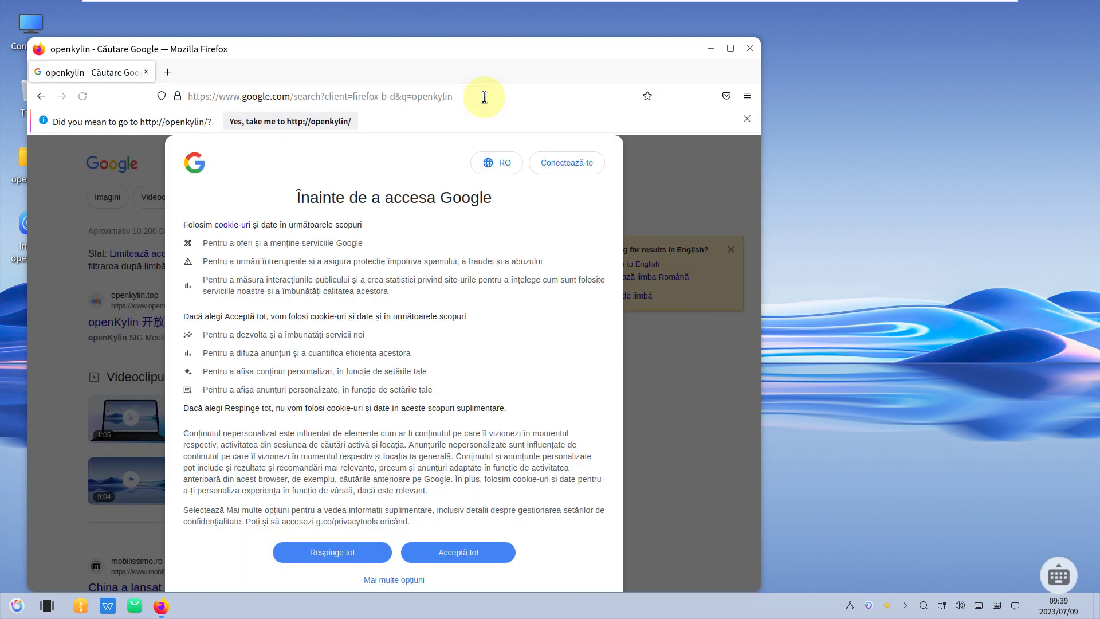
- Accept Google's cookies and switch the search results to English
click(459, 551)
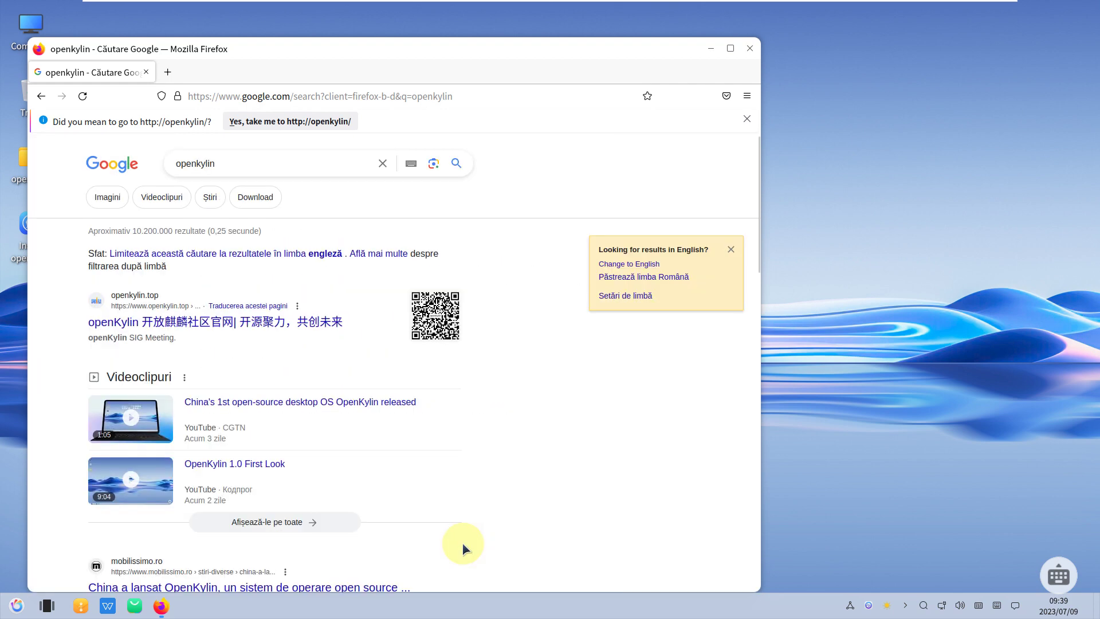
click(634, 267)
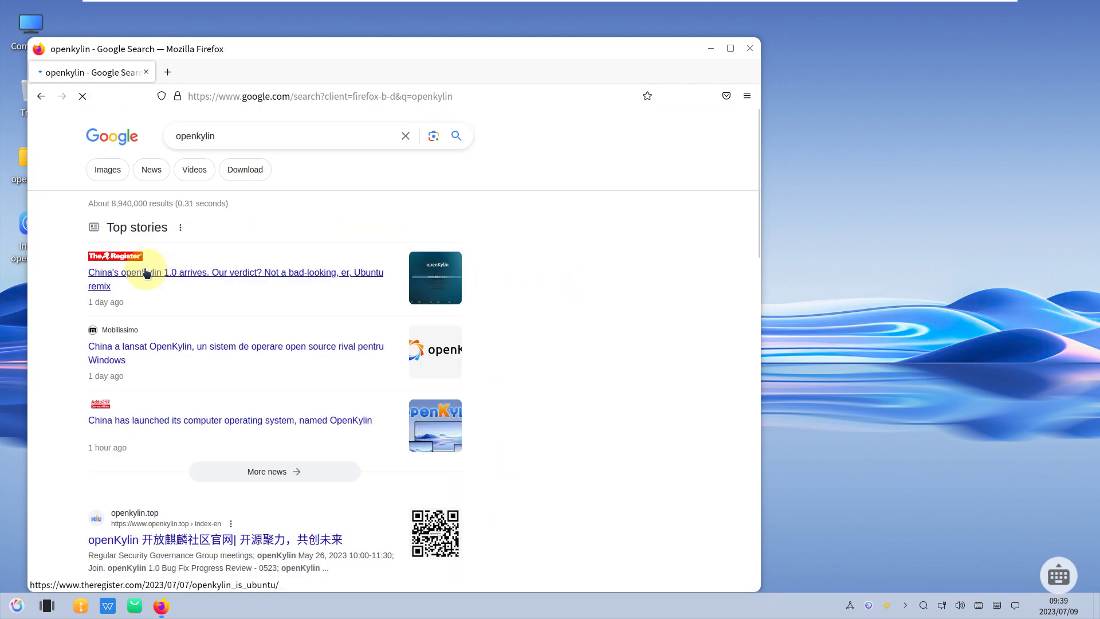
scroll(69, 467, down, 3)
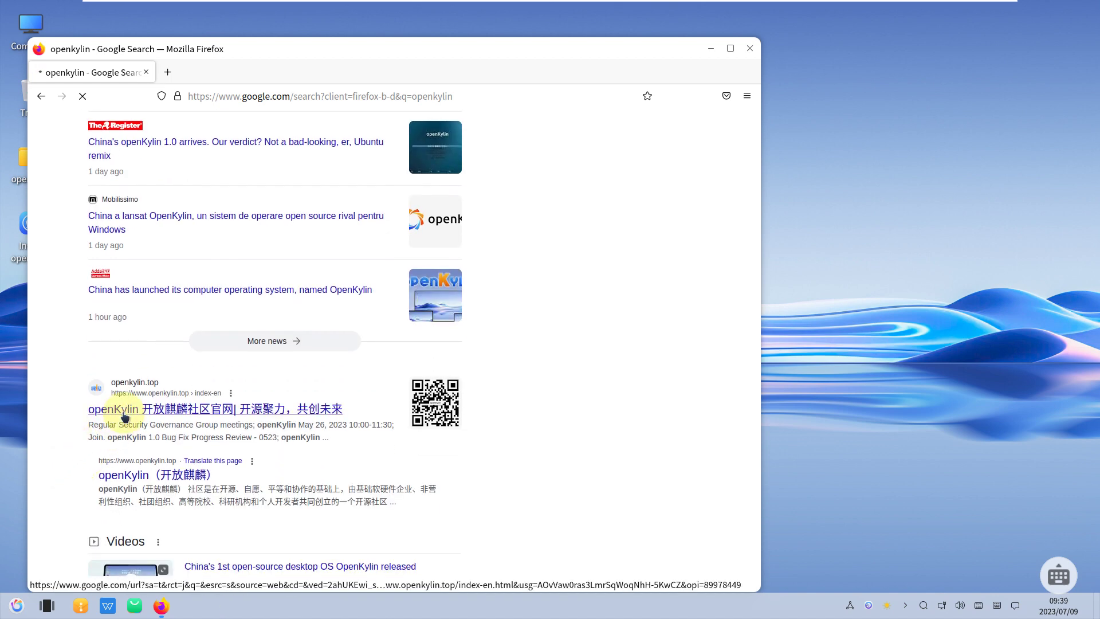
- Open the openkylin.top result, get past the certificate warning, and shift the browser window right
click(124, 411)
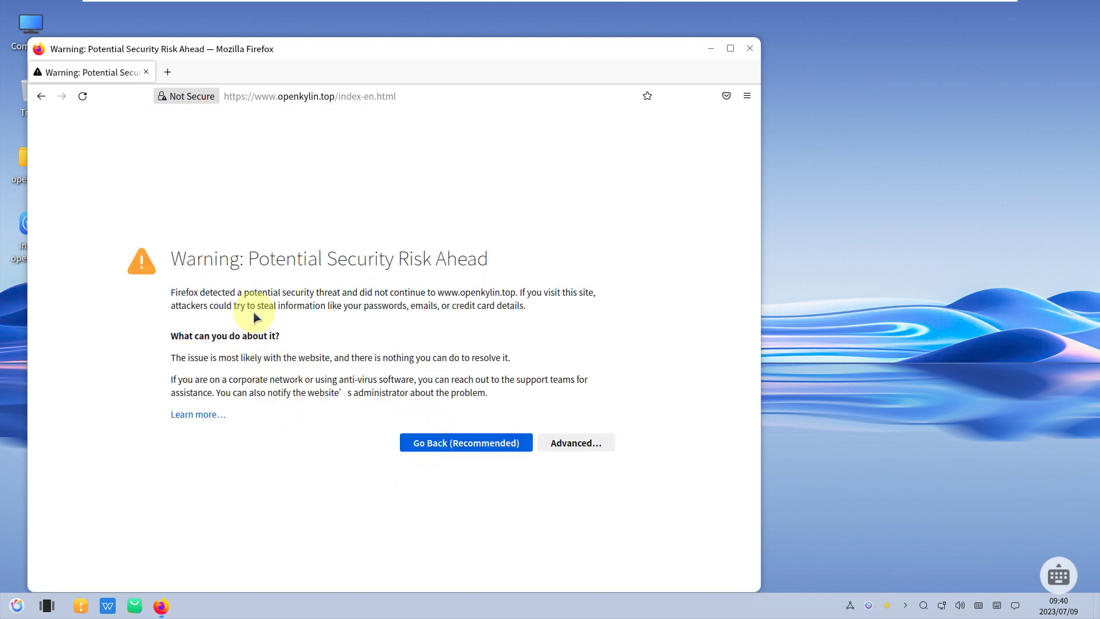
drag(173, 258, 494, 258)
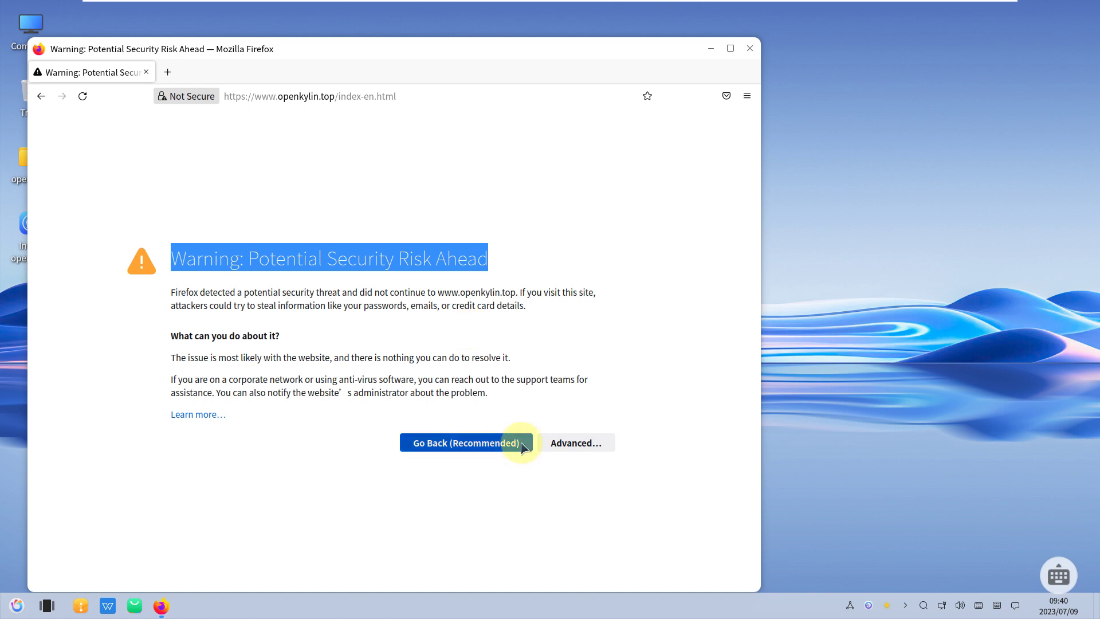
click(551, 443)
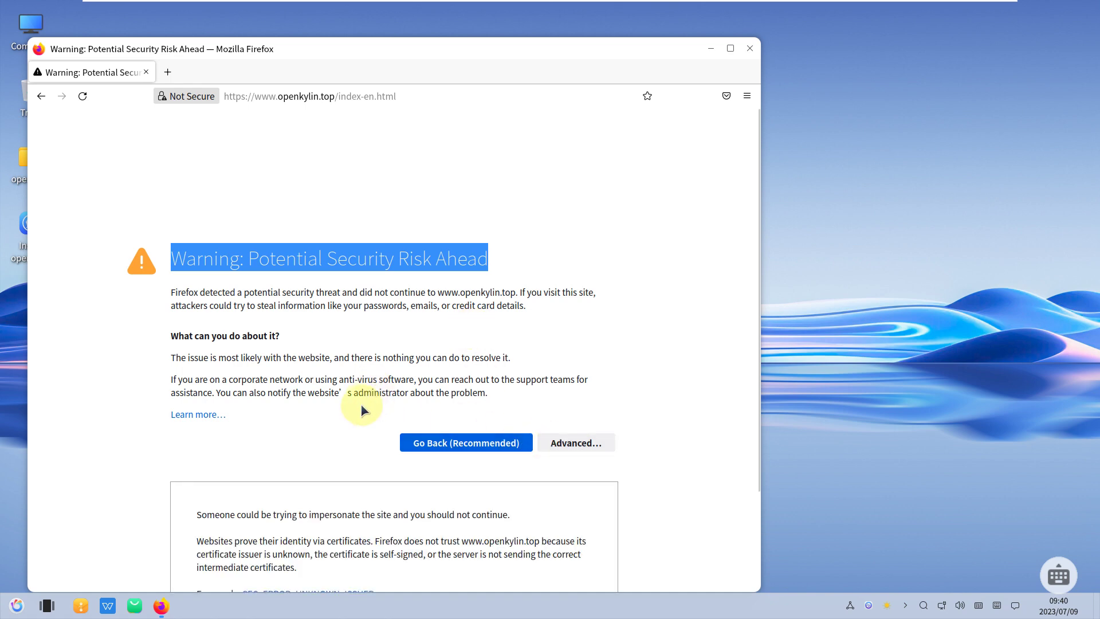
scroll(366, 397, down, 3)
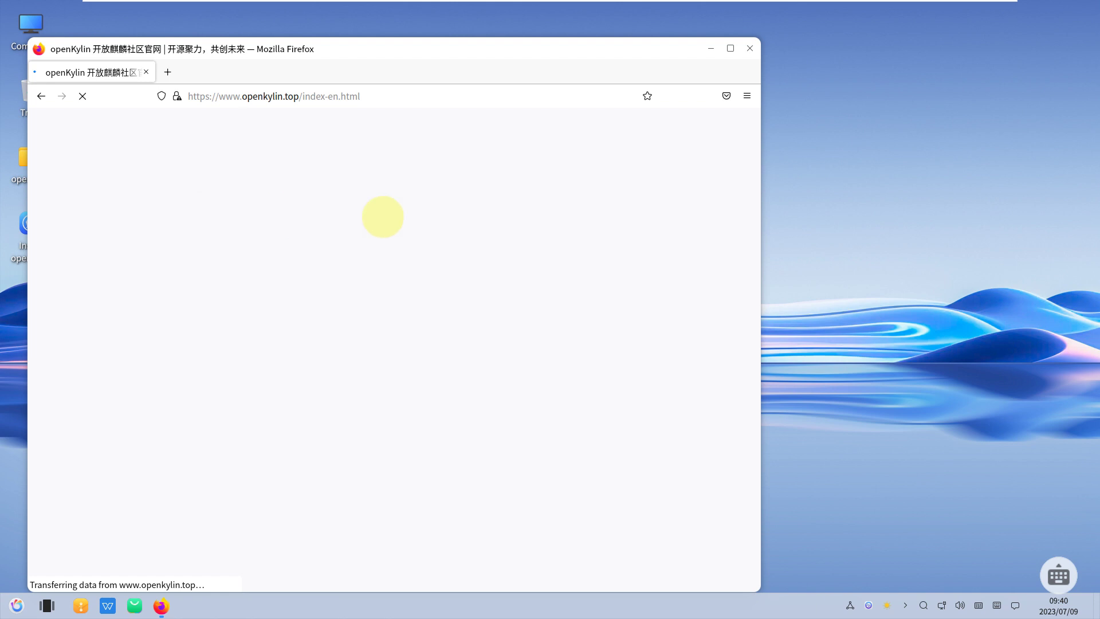
drag(586, 53, 661, 47)
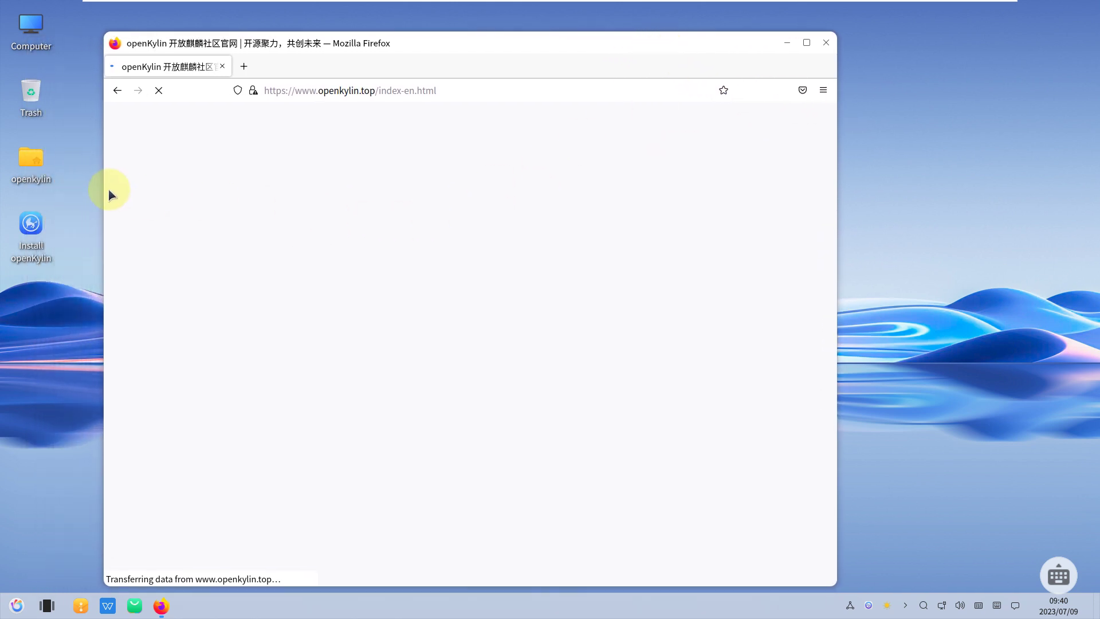
click(43, 39)
right_click(43, 42)
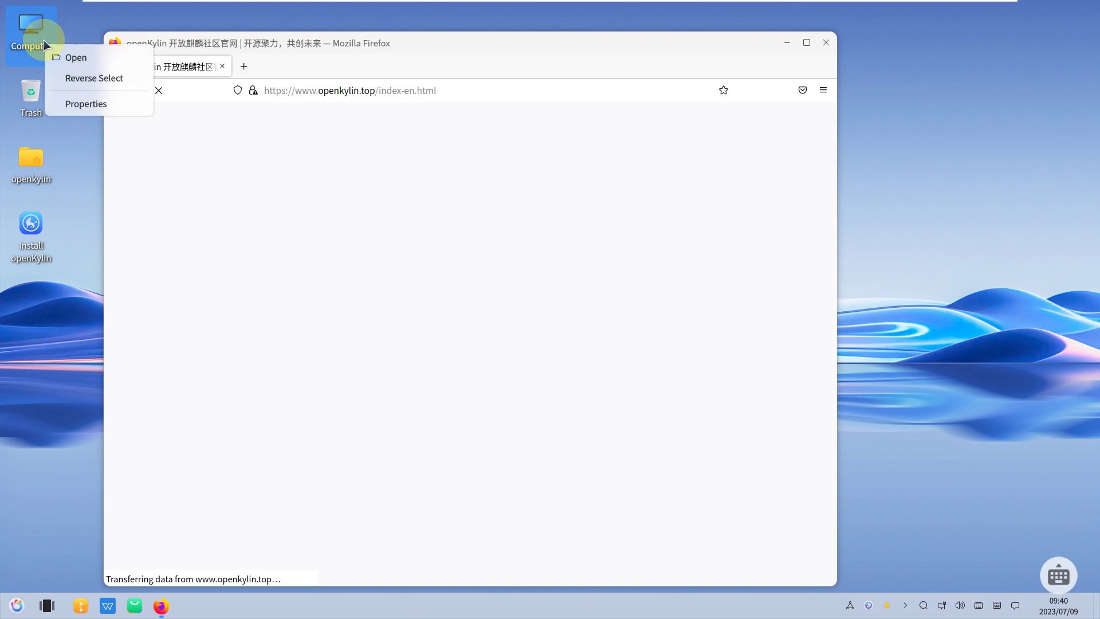
click(72, 57)
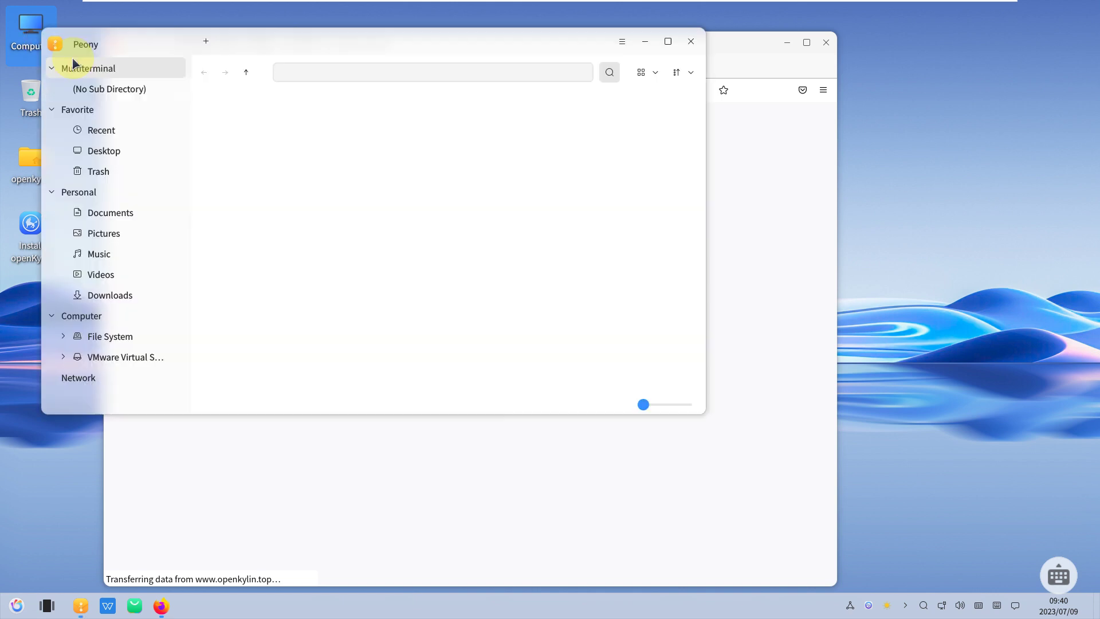
click(622, 42)
click(644, 295)
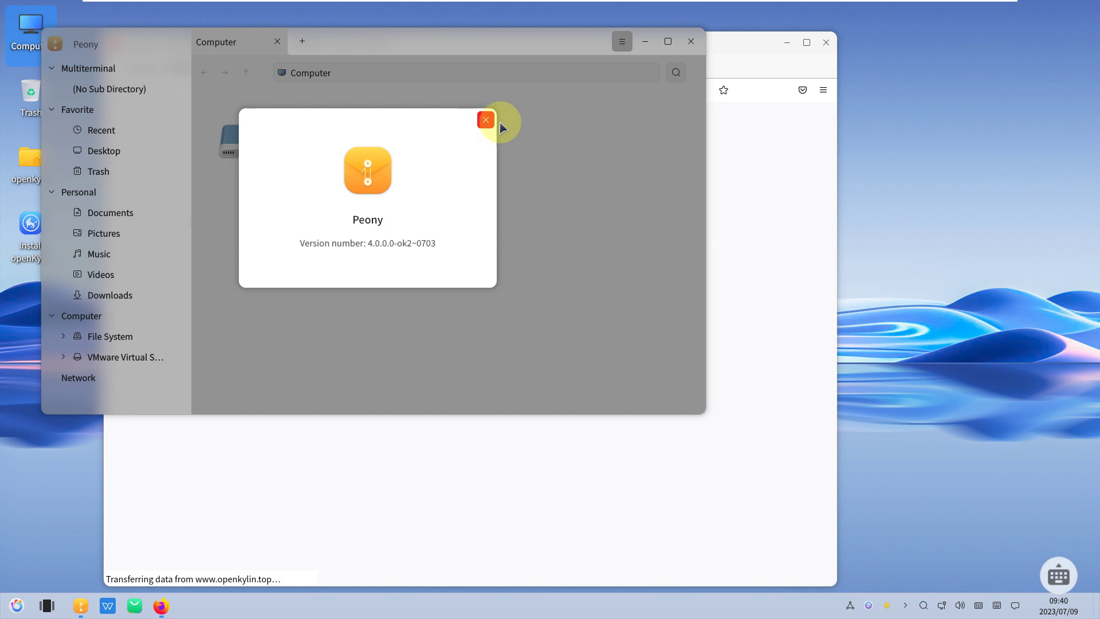
click(486, 119)
click(691, 42)
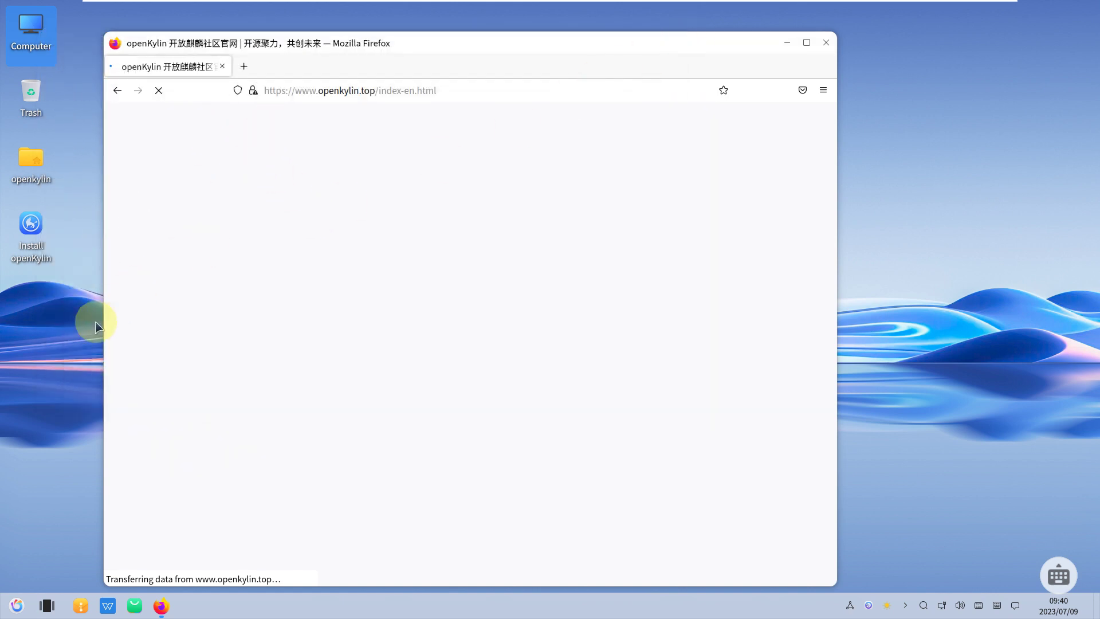
- Return to Desktop 1, scroll through the openKylin homepage, and show the Downloads menu
click(47, 605)
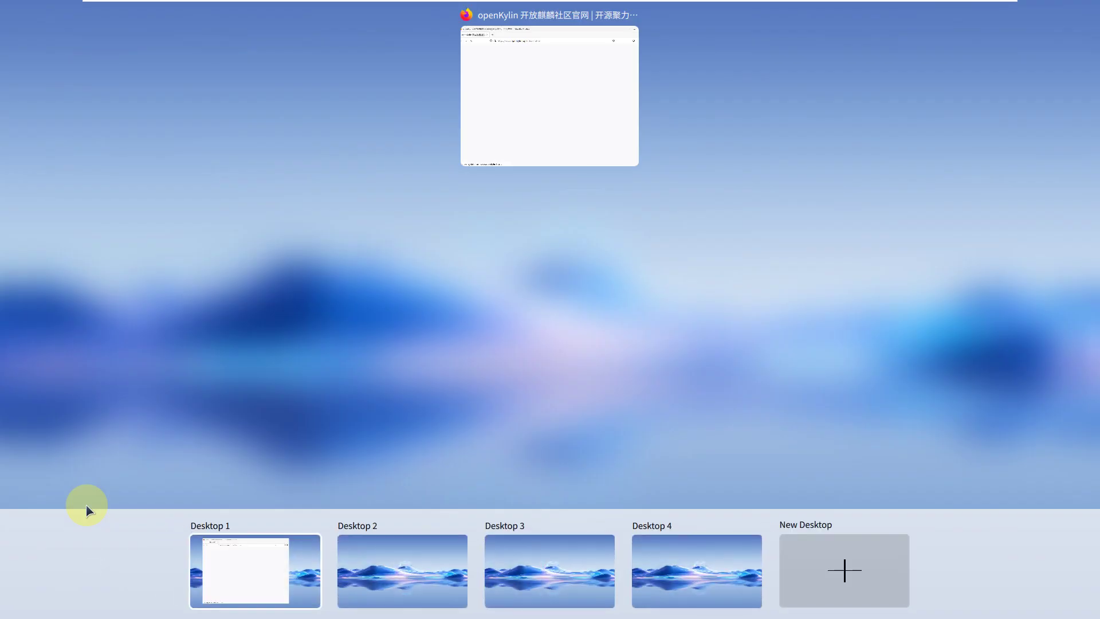
click(251, 564)
scroll(532, 311, down, 6)
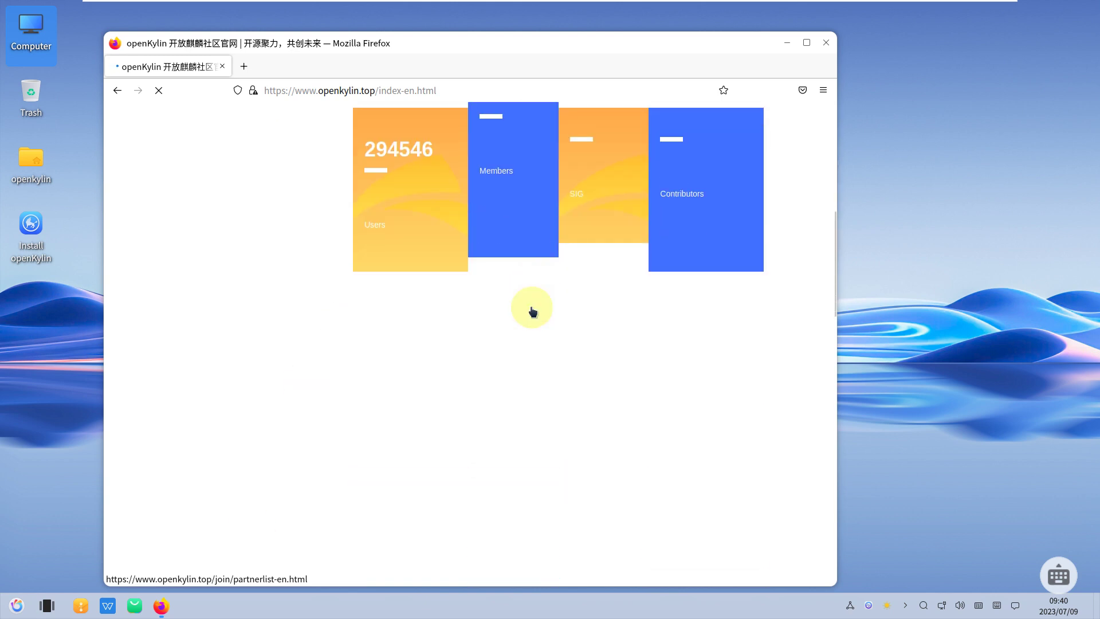
scroll(532, 311, down, 10)
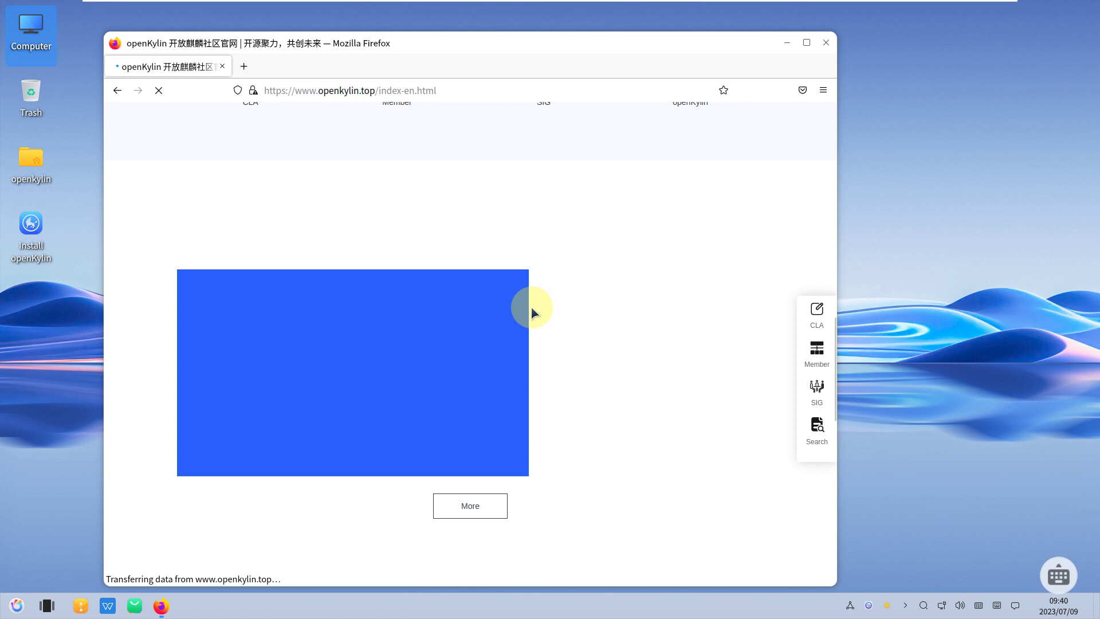
scroll(533, 312, down, 5)
scroll(533, 311, down, 7)
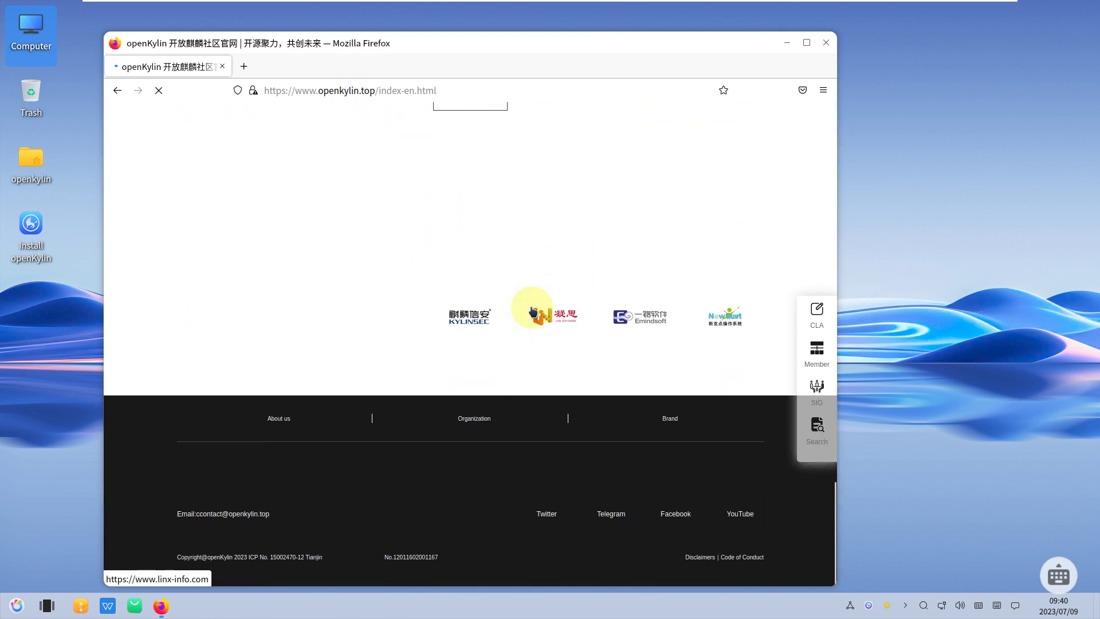
scroll(532, 312, up, 3)
scroll(532, 311, down, 1)
scroll(532, 311, up, 10)
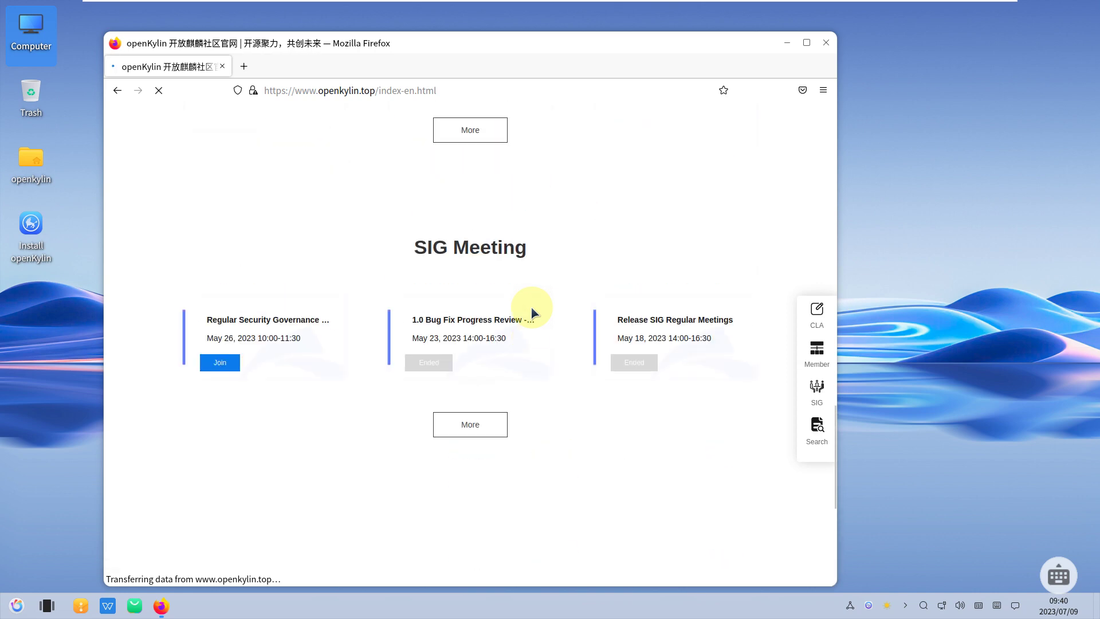
scroll(532, 311, up, 10)
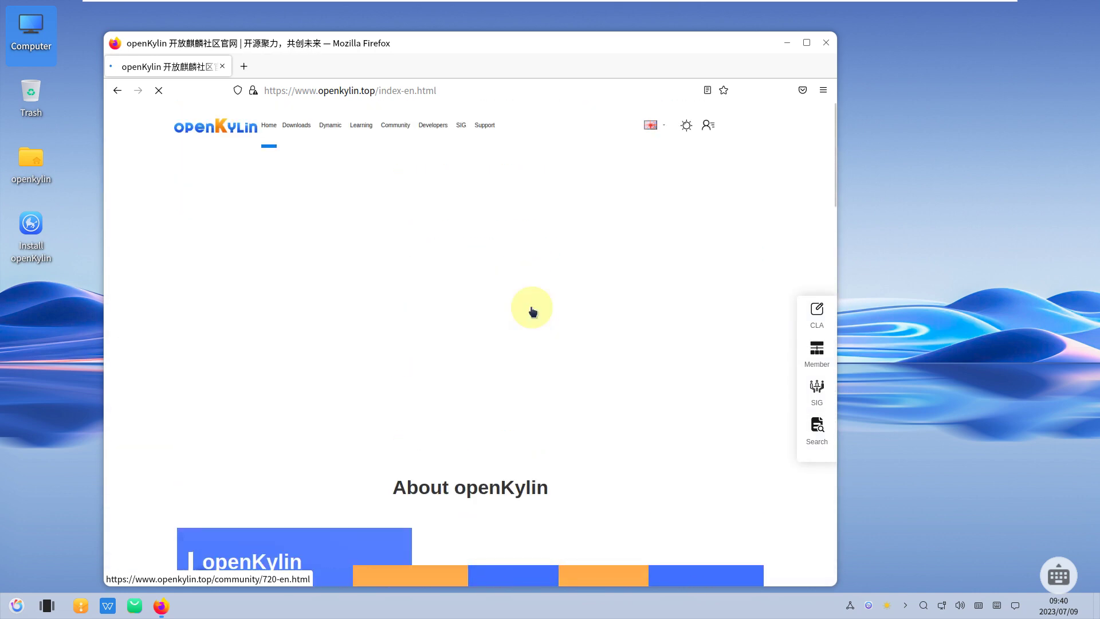
mouse_move(301, 125)
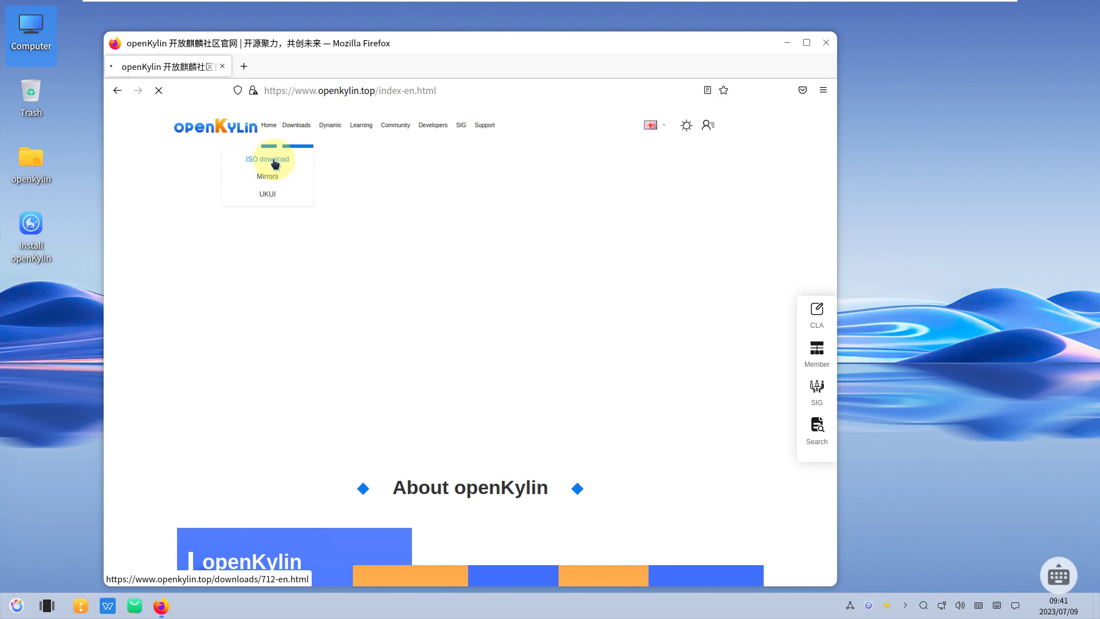
- Open the ISO download page and read through its openKylin 1.0 introduction
click(274, 160)
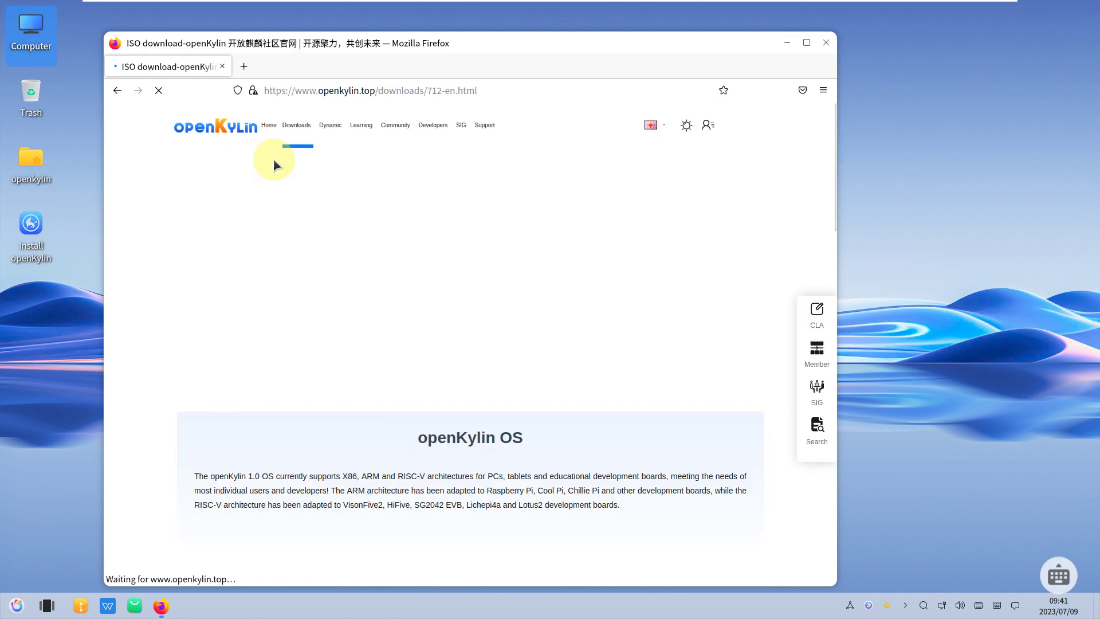
scroll(341, 409, down, 2)
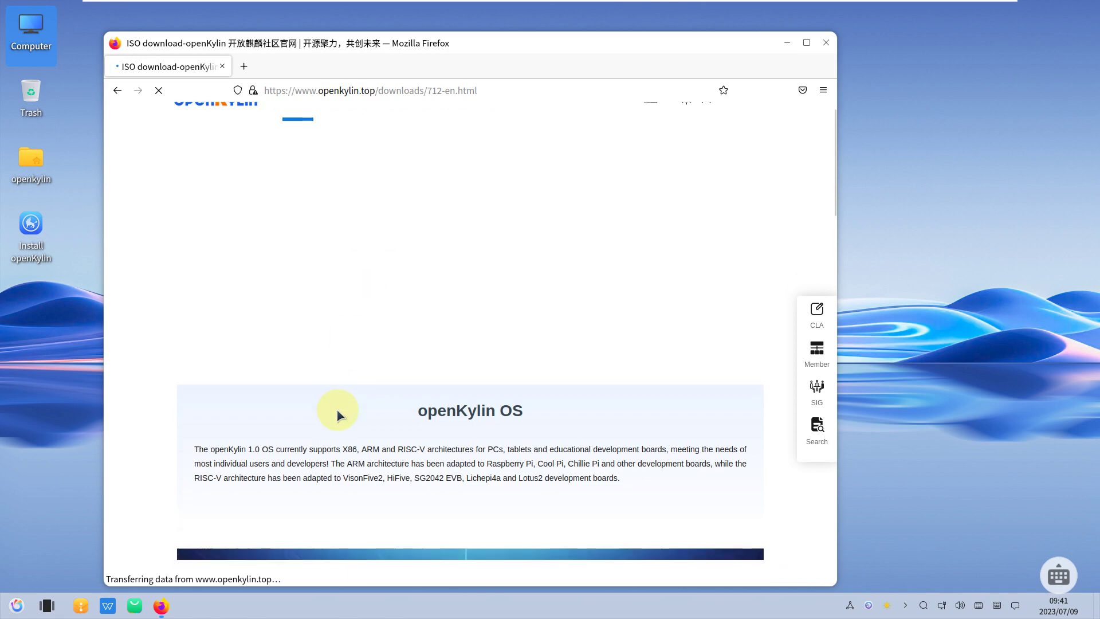
drag(261, 411, 212, 409)
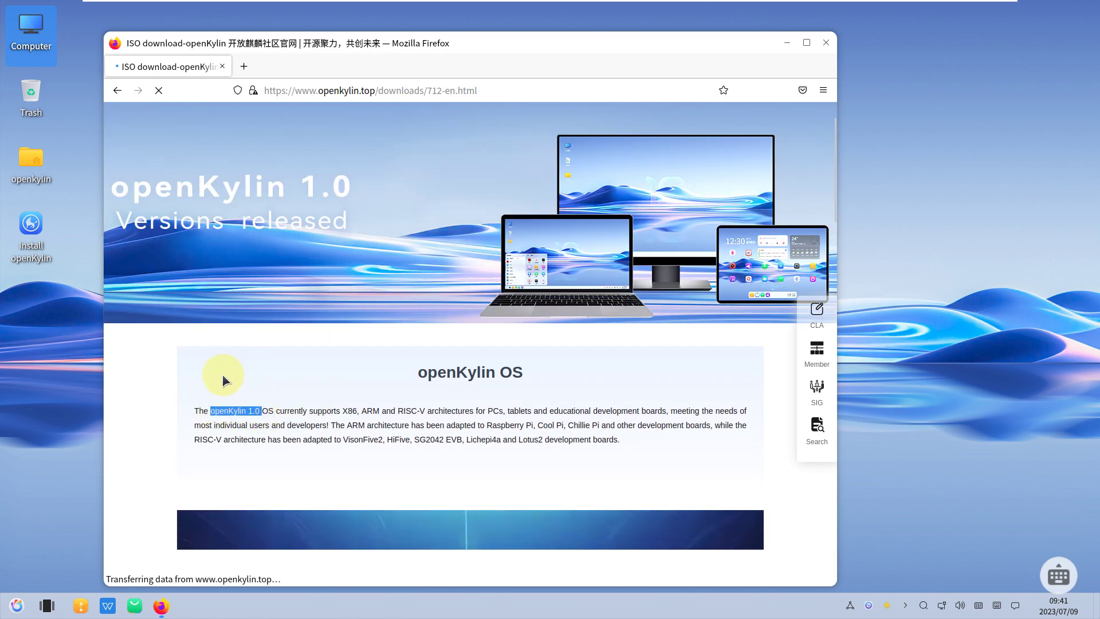
scroll(223, 381, down, 4)
scroll(224, 380, down, 6)
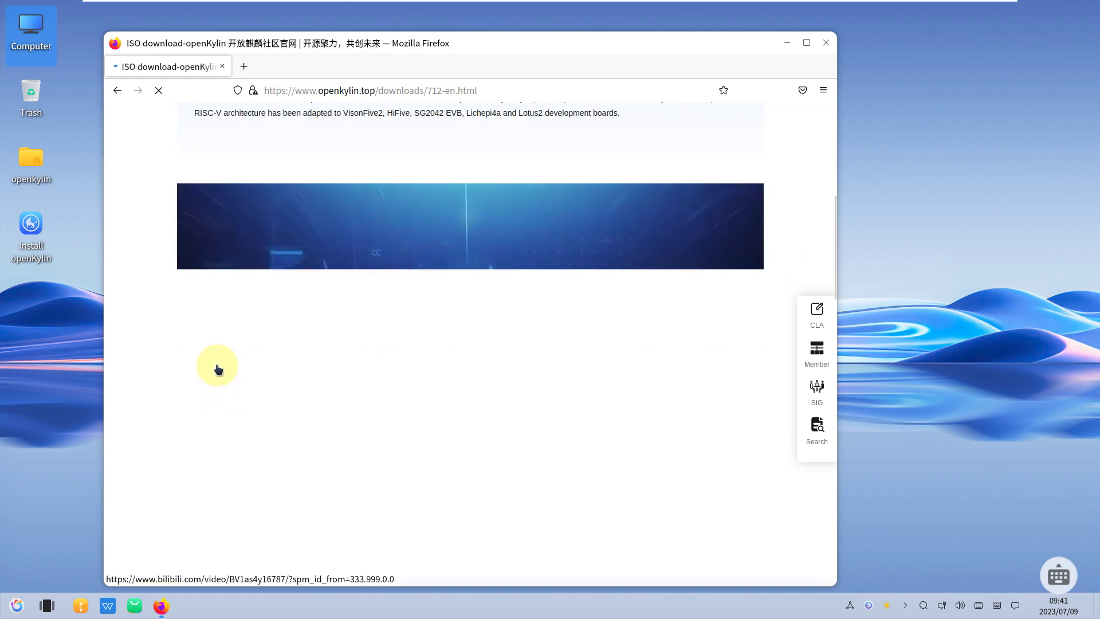
scroll(218, 369, down, 9)
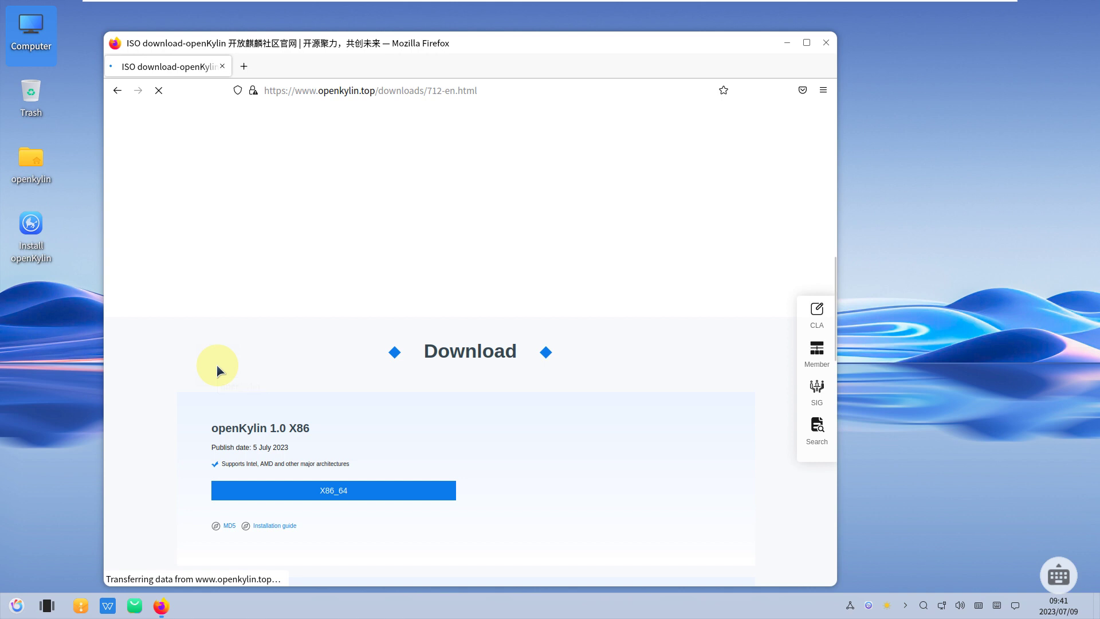
scroll(217, 370, down, 2)
scroll(220, 366, down, 1)
scroll(305, 381, down, 3)
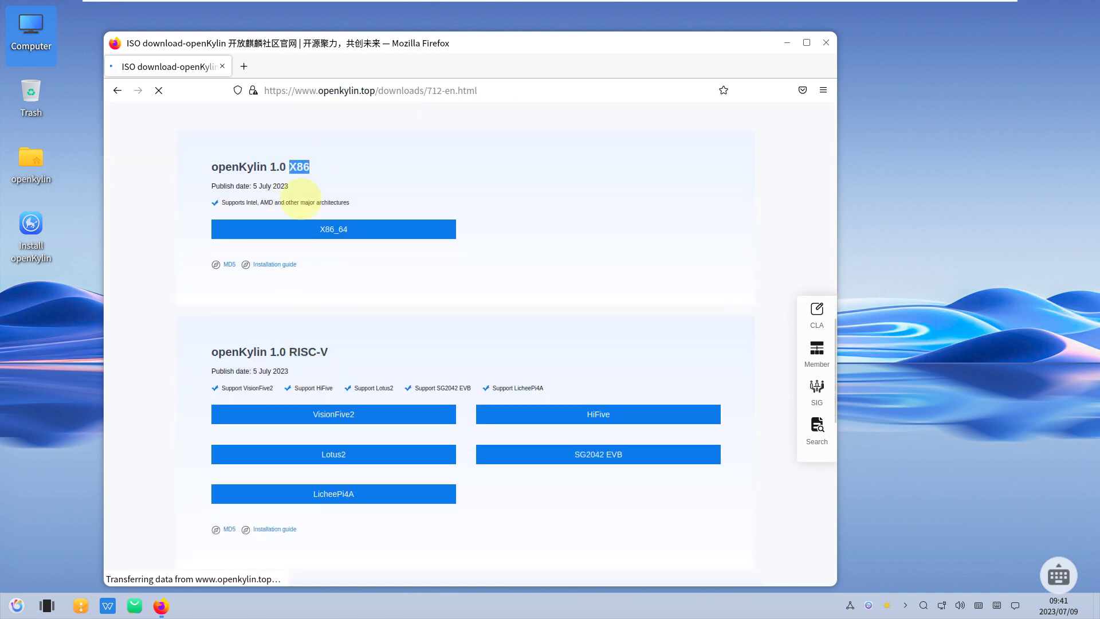
- Highlight RISC-V and review the X86, RISC-V and ARM build listings
drag(326, 350, 293, 348)
scroll(304, 357, down, 5)
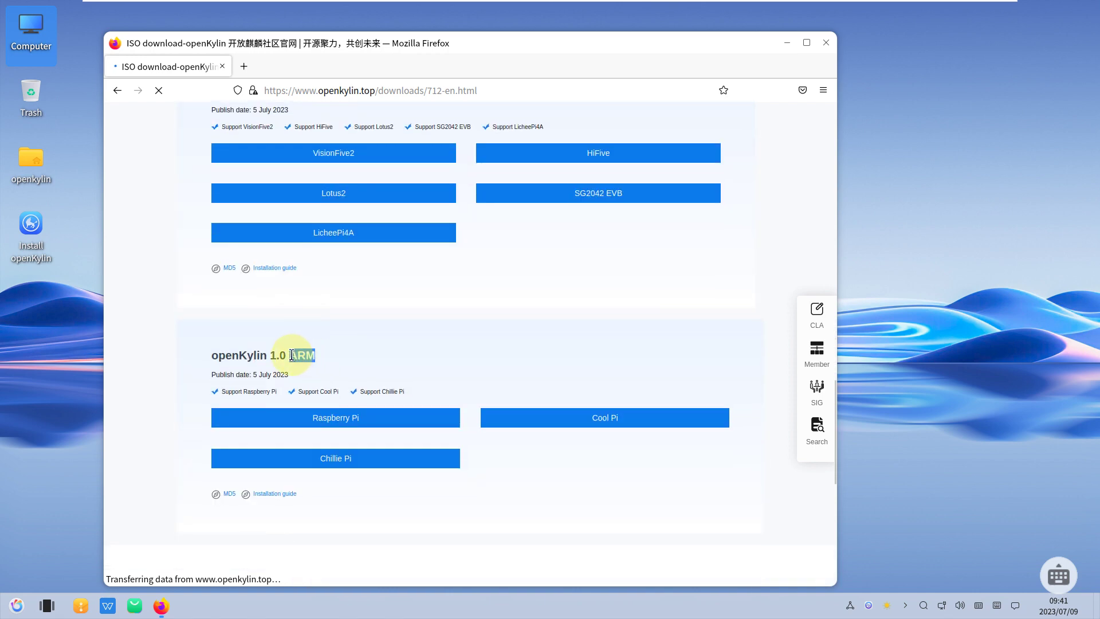
scroll(405, 291, down, 3)
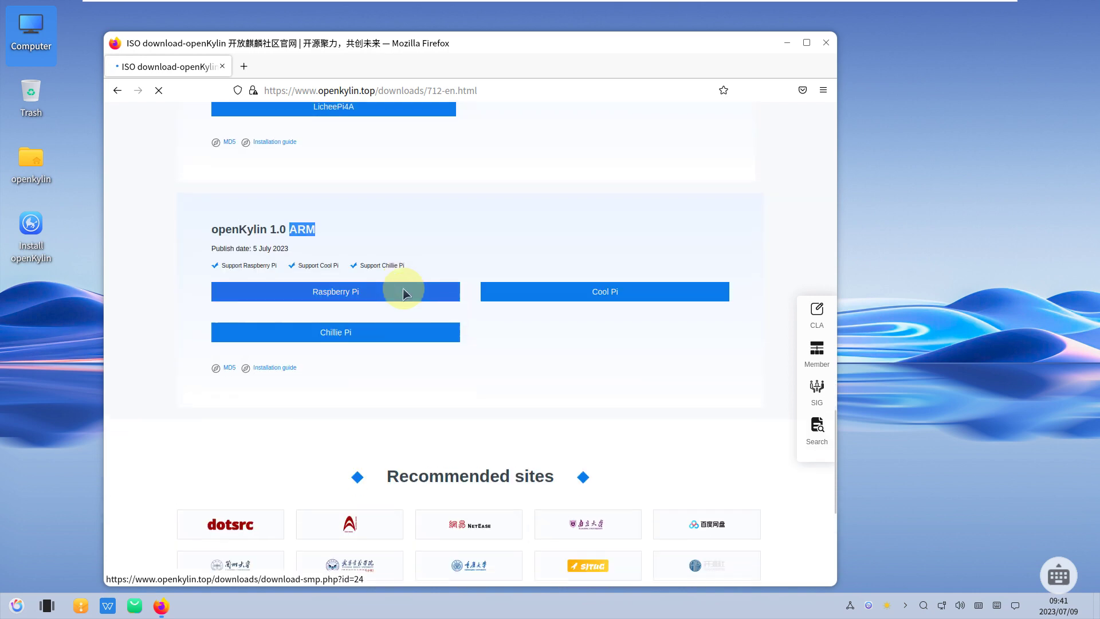
scroll(405, 292, up, 4)
scroll(407, 291, up, 5)
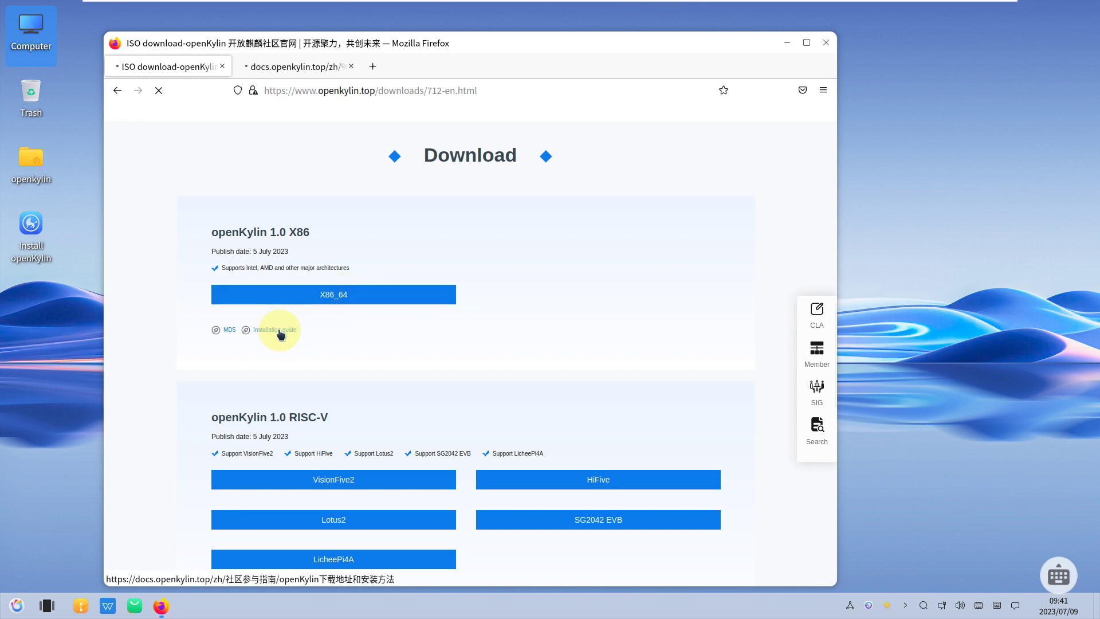
scroll(385, 229, down, 3)
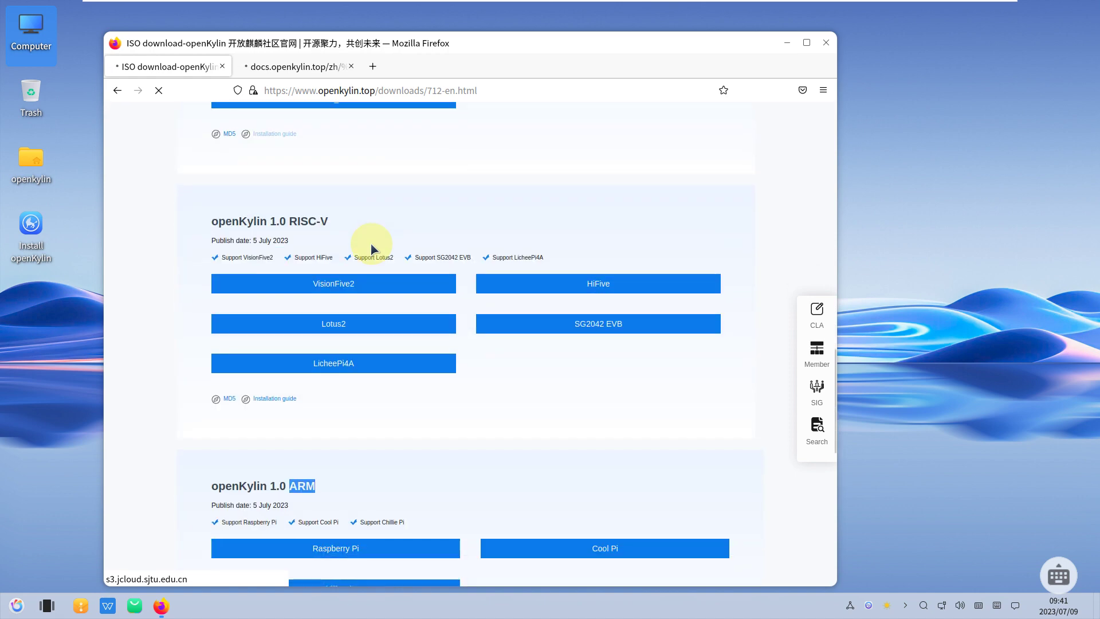
scroll(371, 248, up, 3)
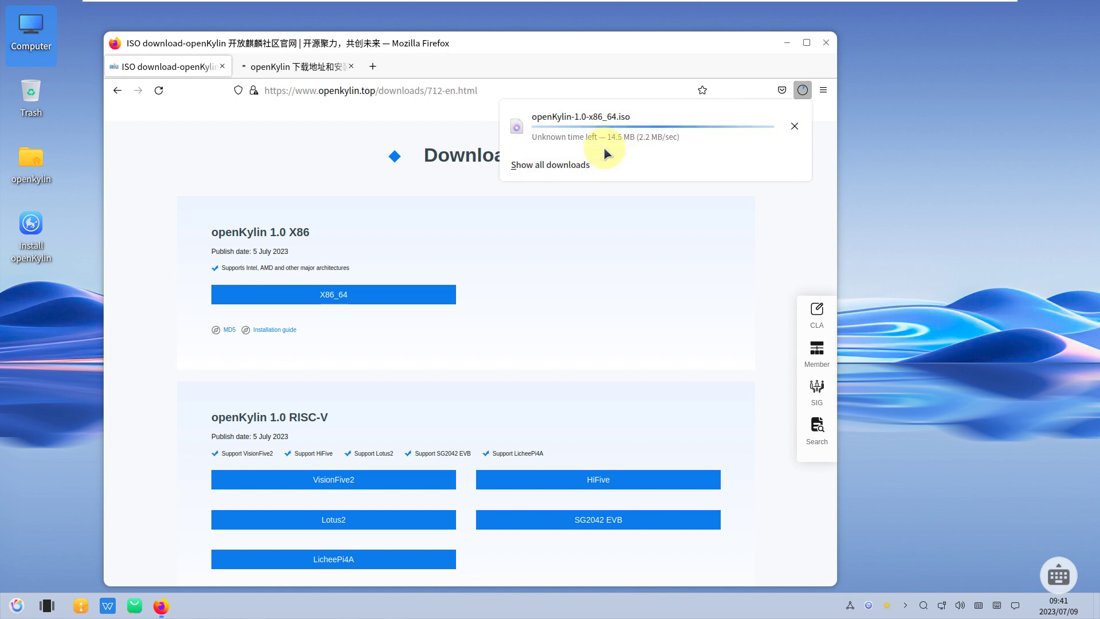
- Cancel the openKylin-1.0-x86_64.iso download and return to the installation guide tab
click(590, 166)
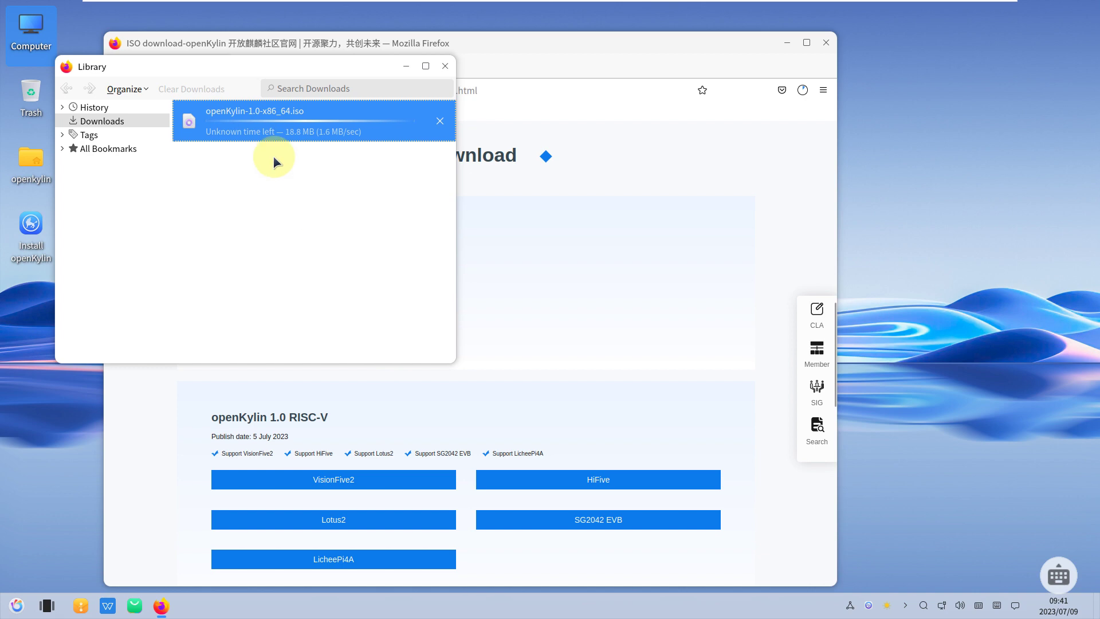
click(436, 119)
click(445, 66)
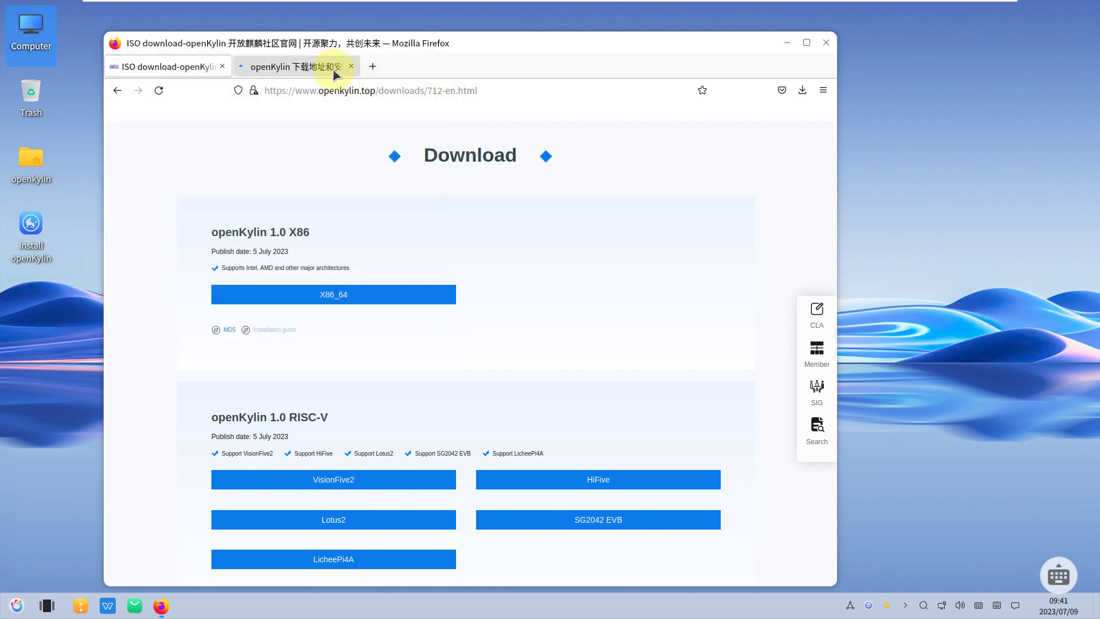
click(333, 70)
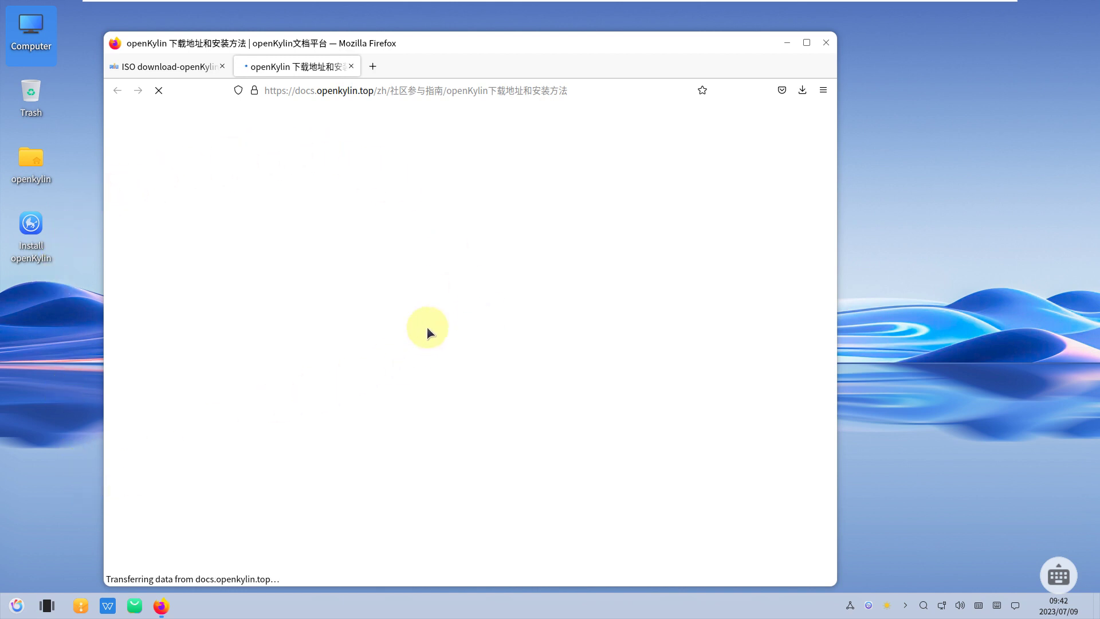
- Show and dismiss the on-screen keyboard, then maximize Firefox
click(1057, 573)
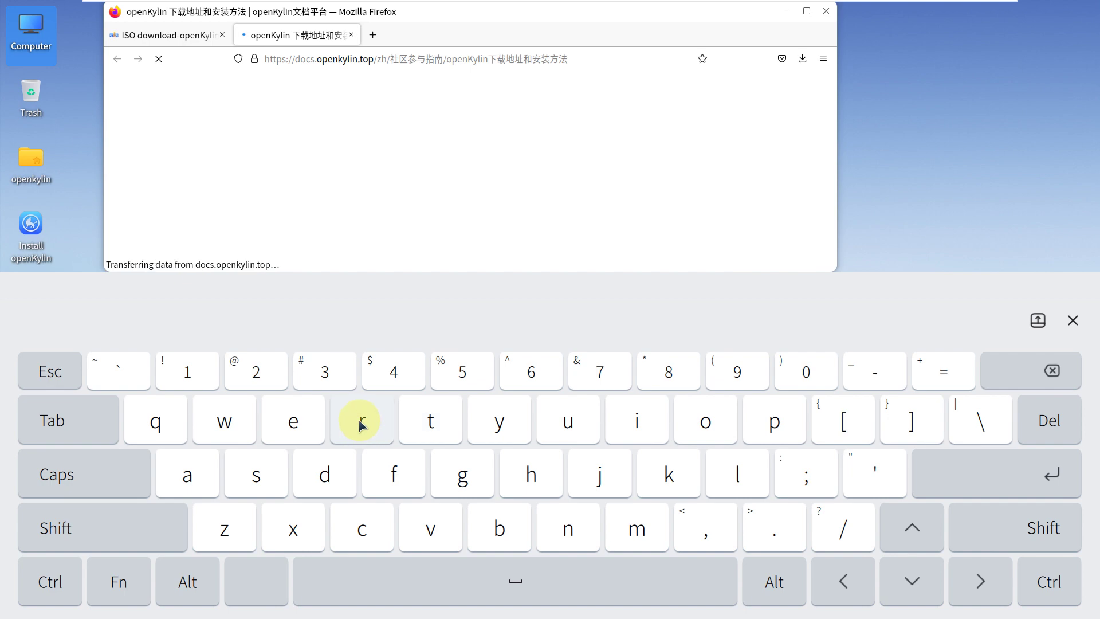
click(1070, 323)
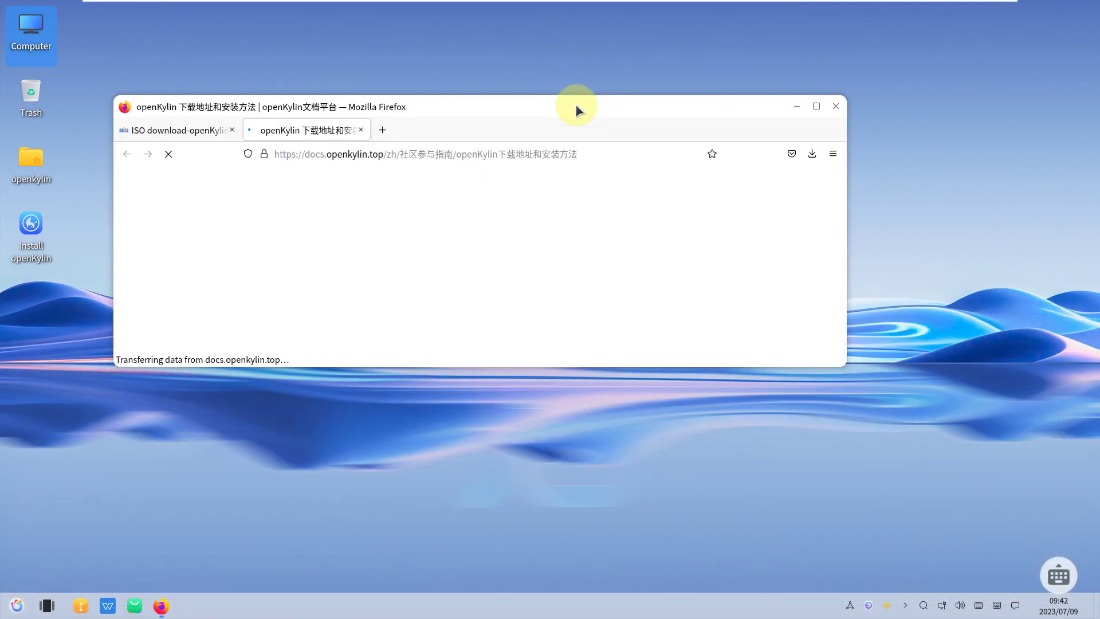
click(814, 106)
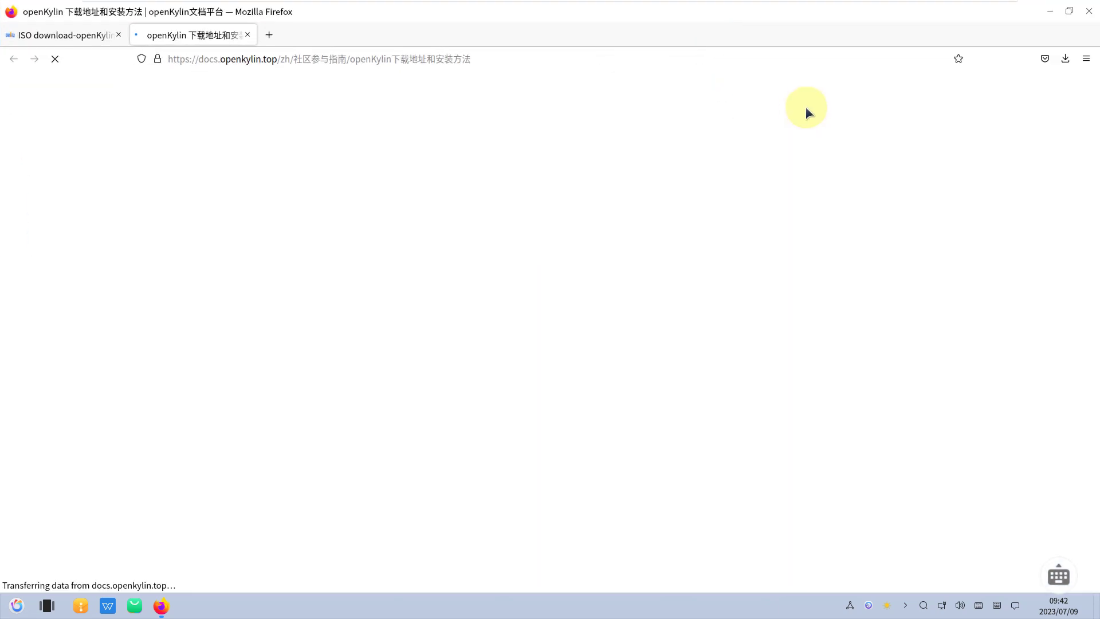
- Compare the ISO download and guide tabs, close Firefox, and right-click the desktop
click(81, 36)
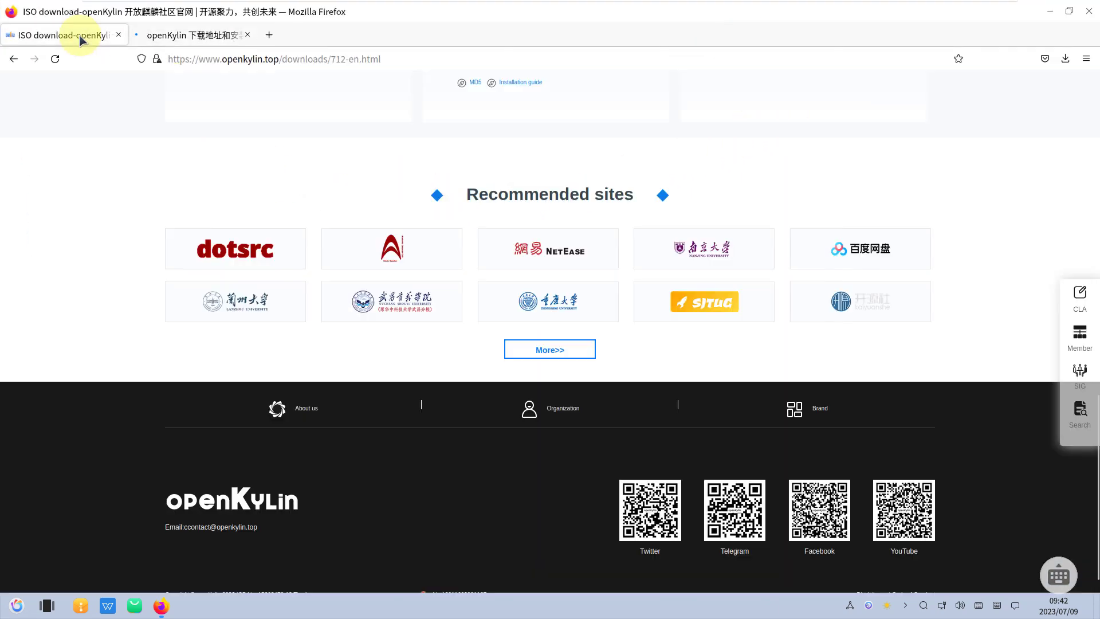
click(172, 41)
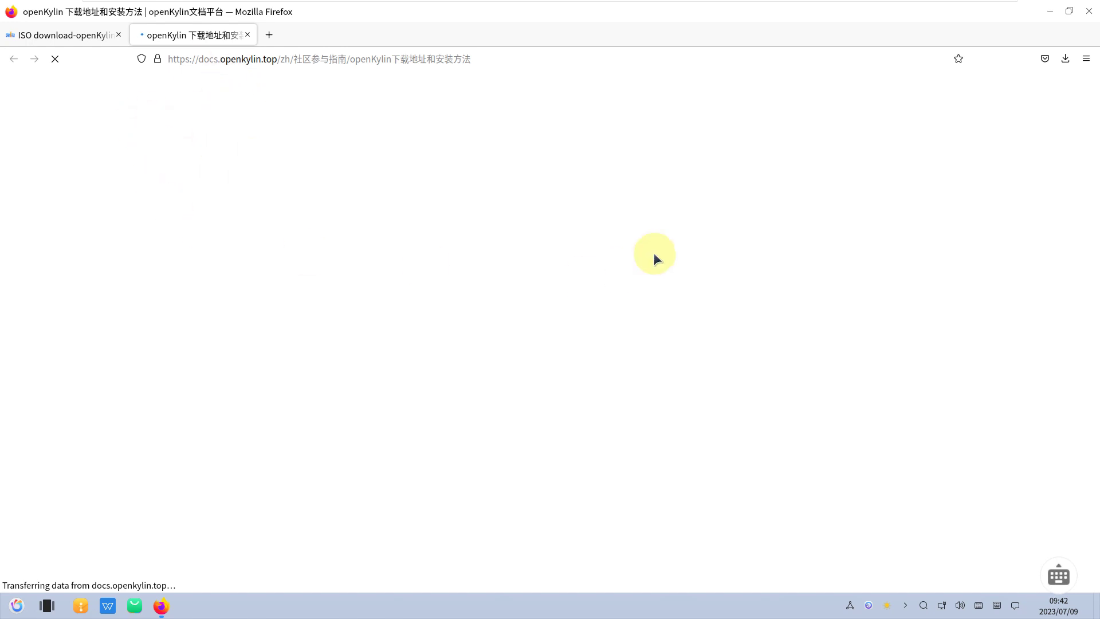
click(1089, 12)
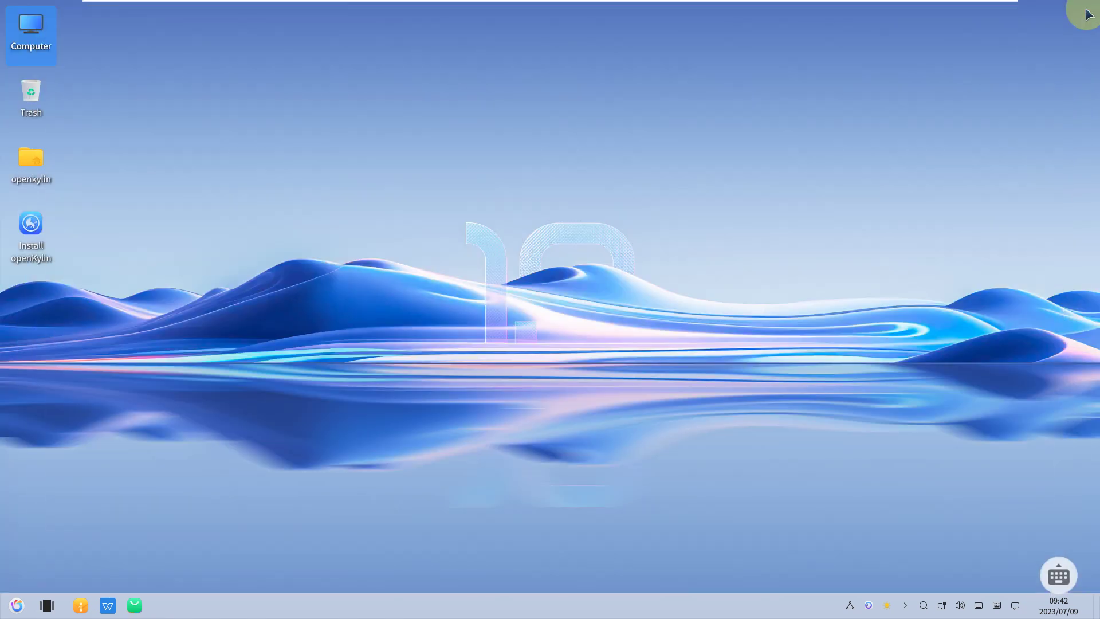
right_click(162, 297)
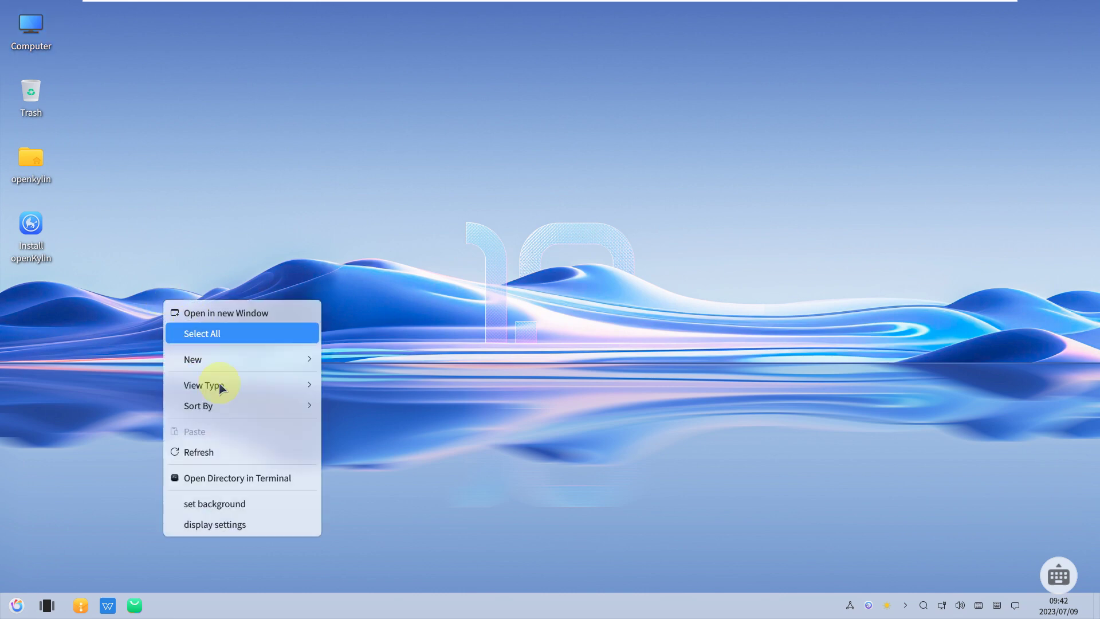
- Set the mountain-lake picture as the desktop wallpaper
click(223, 502)
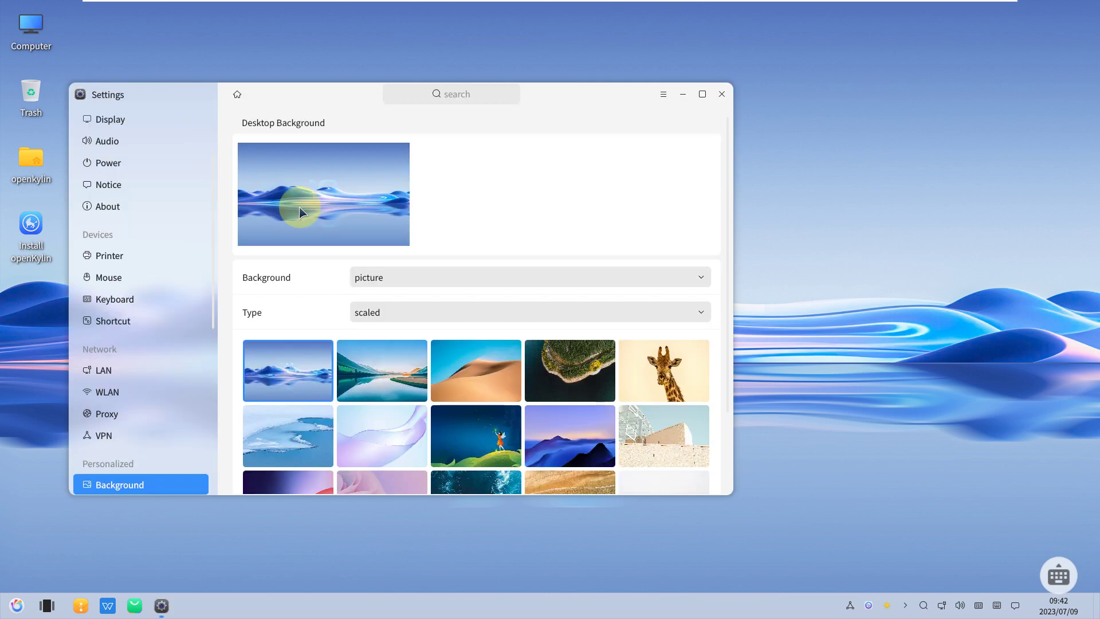
drag(729, 207, 717, 287)
click(356, 277)
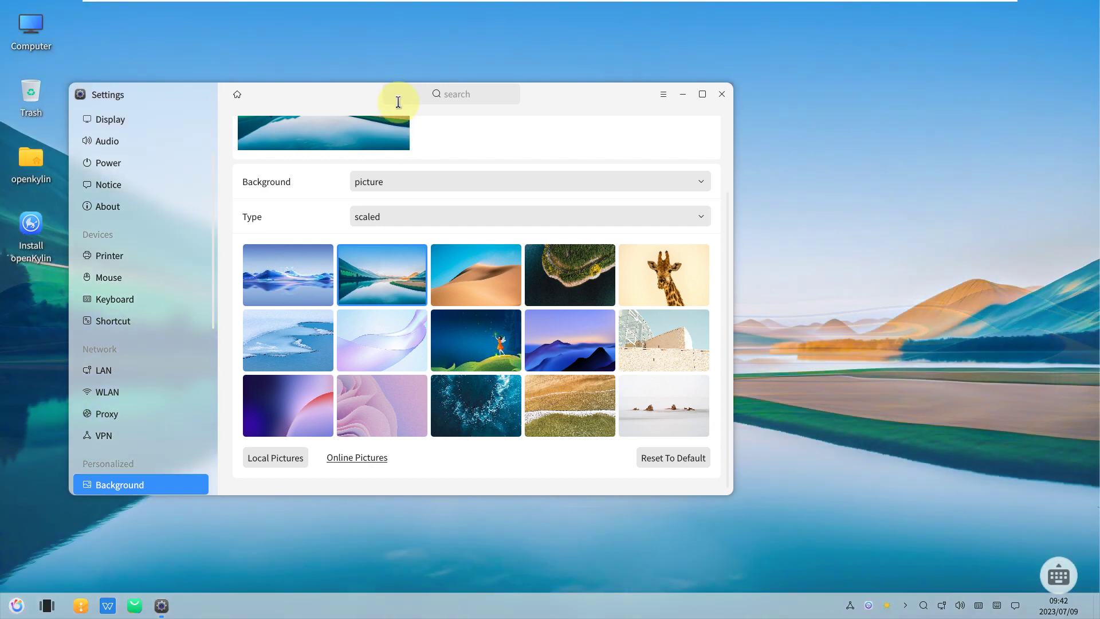
- Check the Settings app's About version information and close it
drag(381, 98, 504, 104)
click(786, 102)
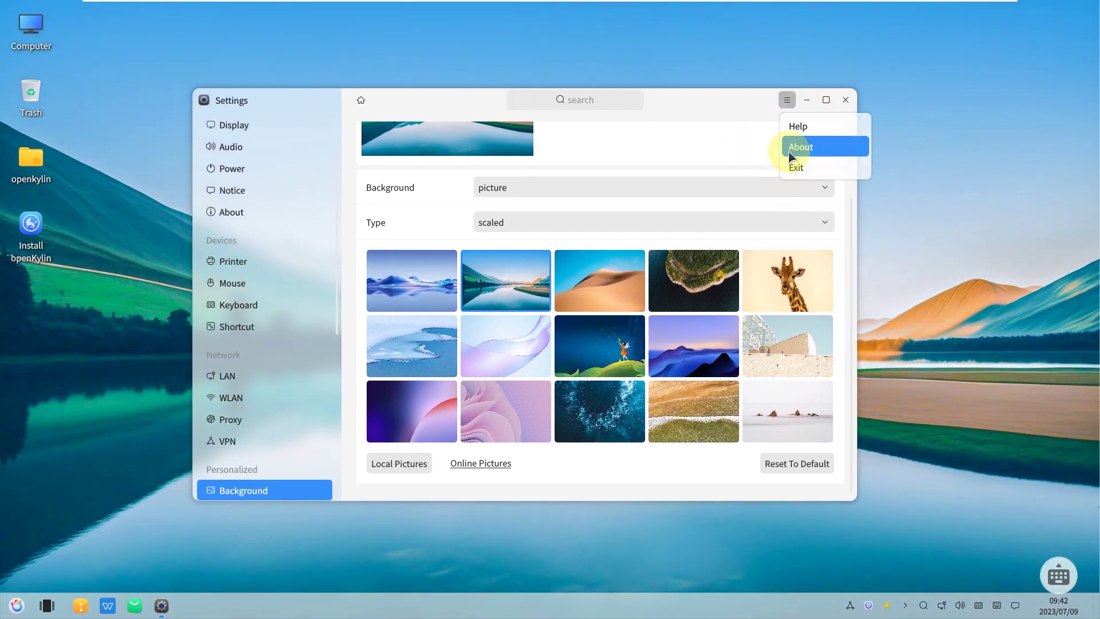
click(789, 150)
click(641, 197)
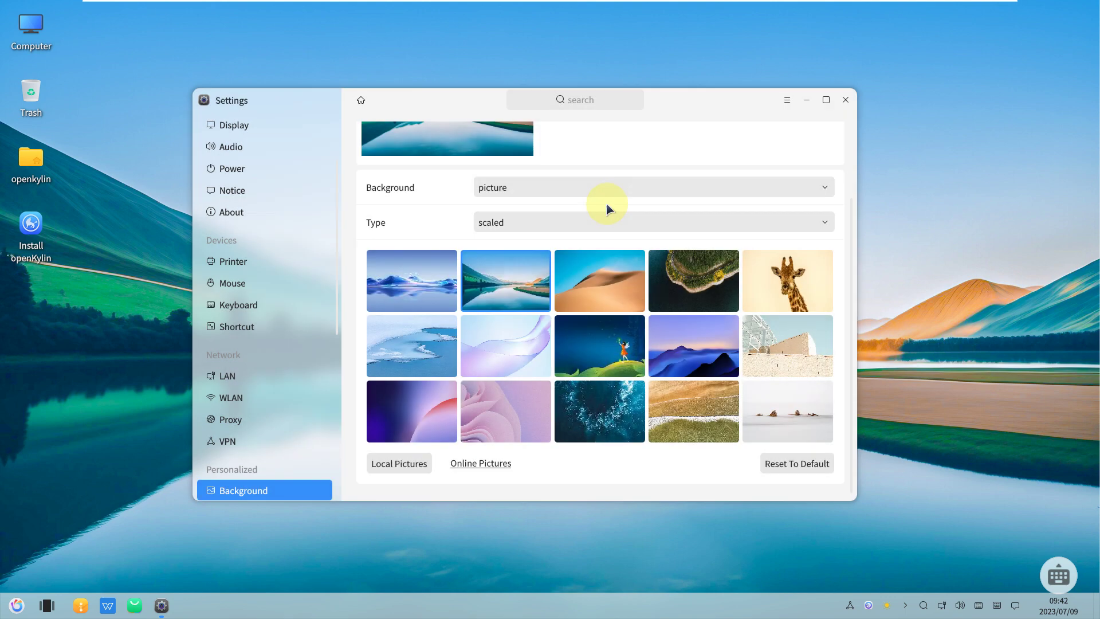
- Scroll the sidebar and open the User Info page
scroll(235, 132, down, 5)
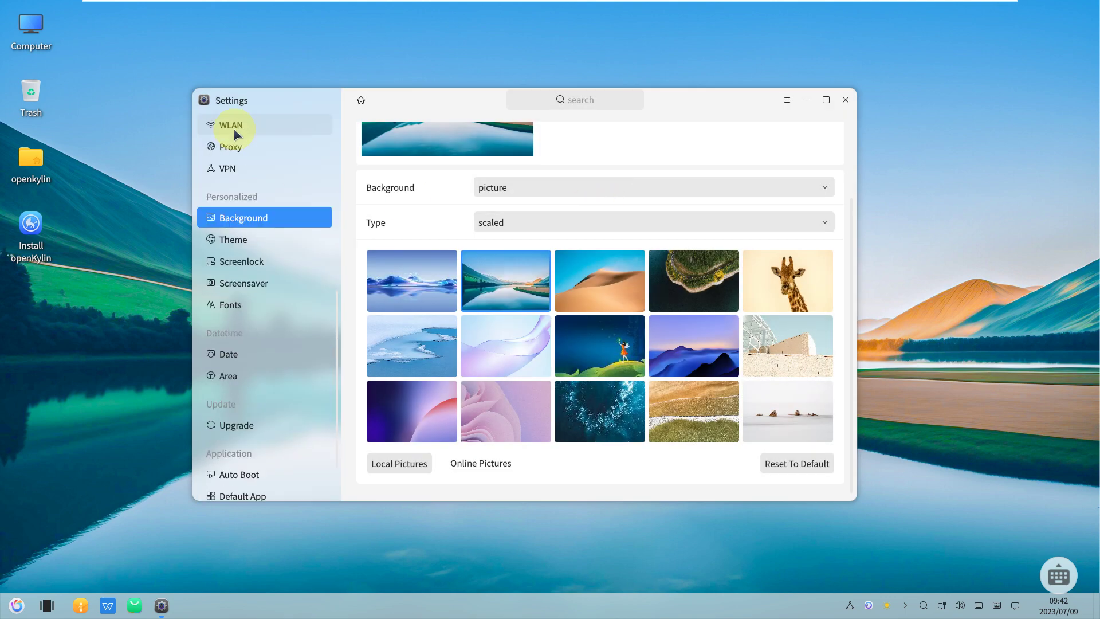
scroll(236, 135, down, 2)
drag(336, 358, 351, 125)
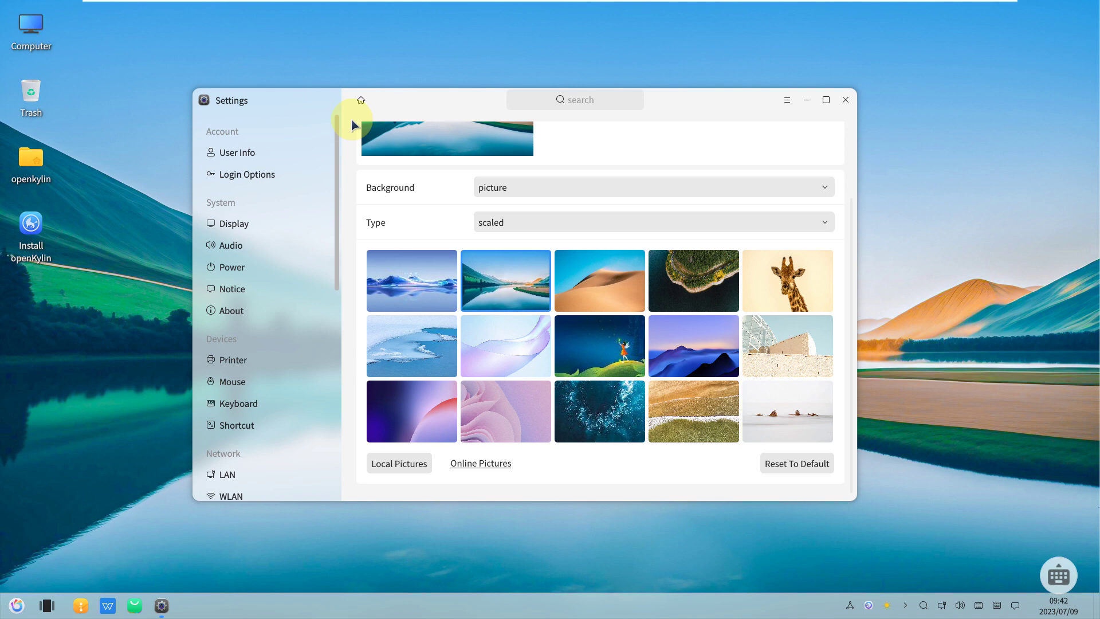
click(276, 152)
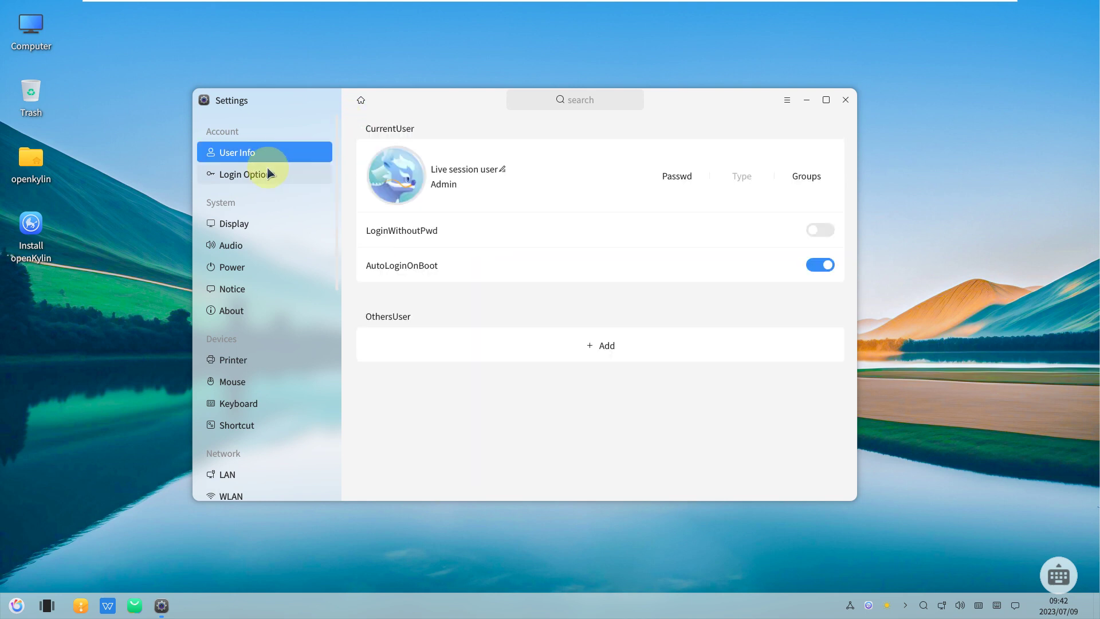
- Browse the Login Options, Display and Audio pages, maximizing Settings along the way
click(268, 173)
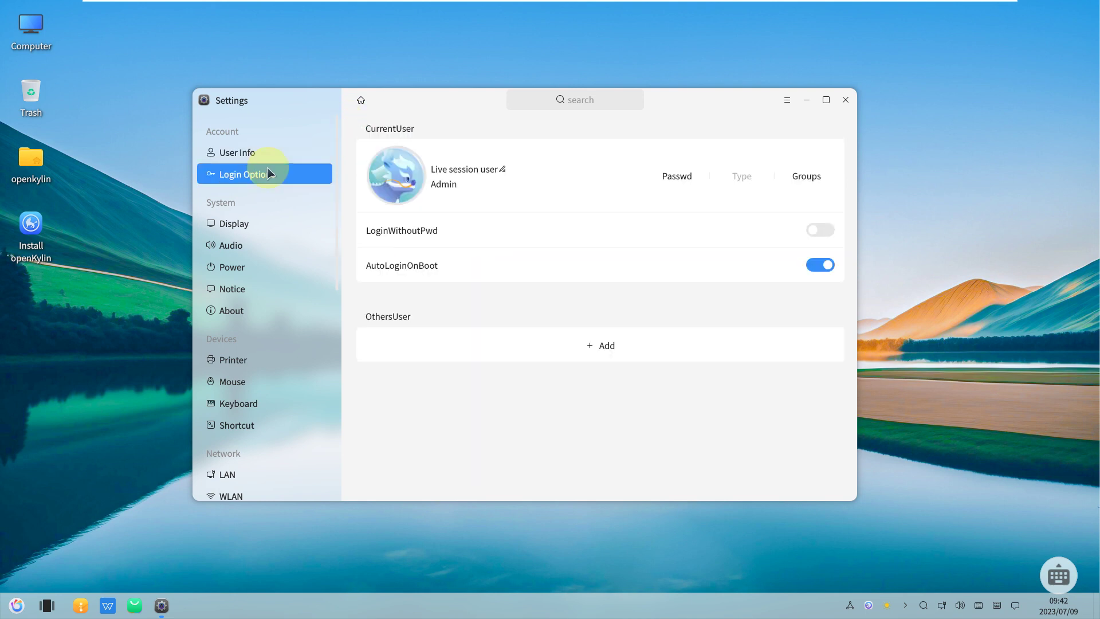
click(241, 222)
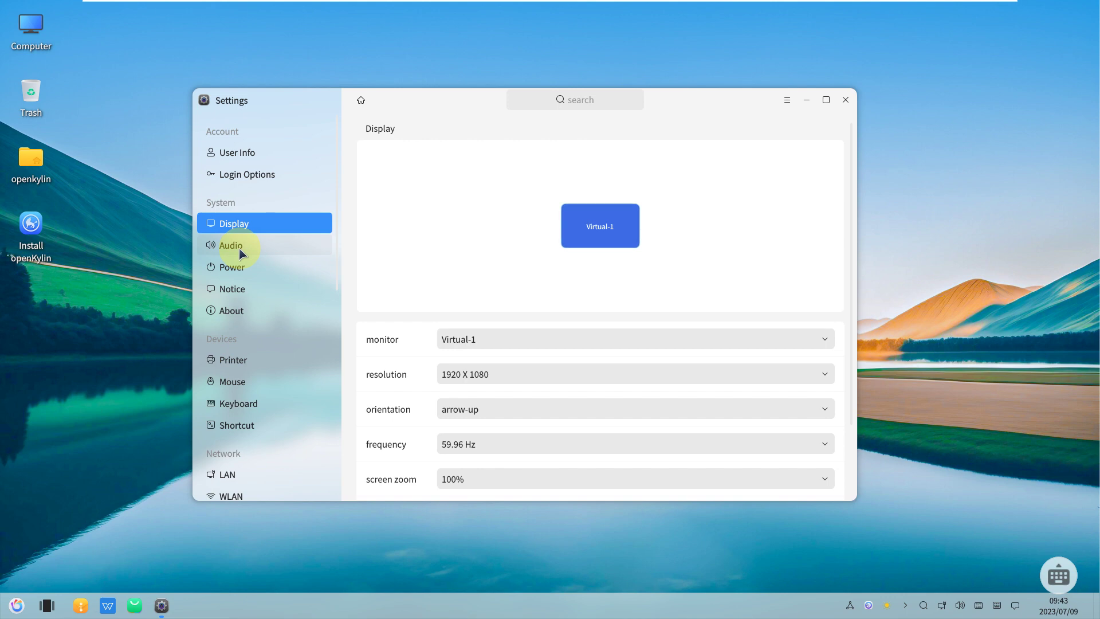
click(241, 251)
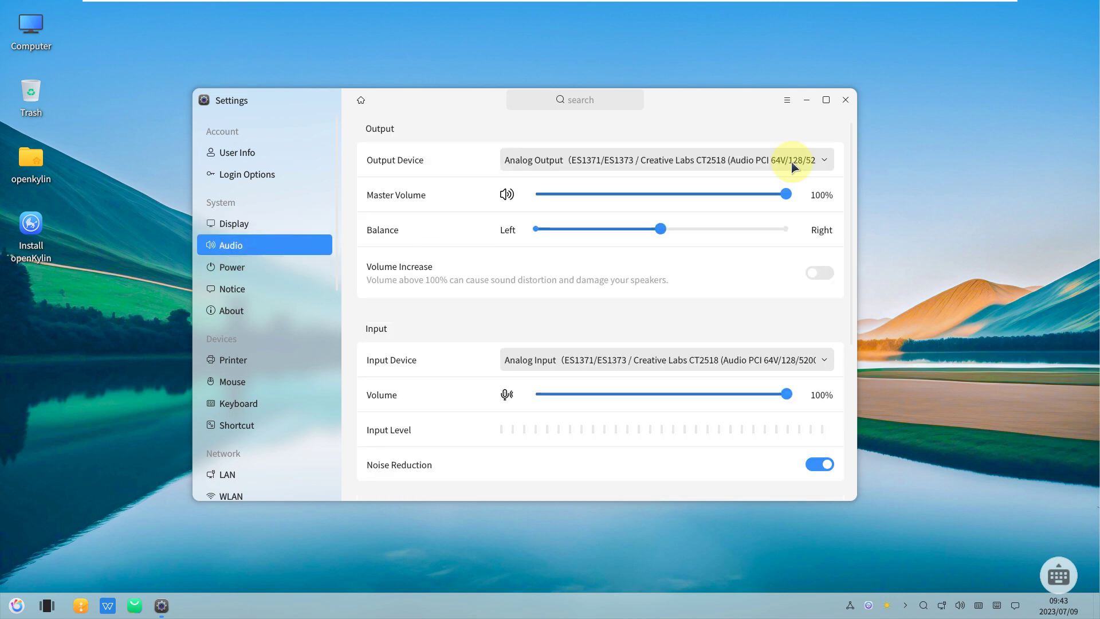
click(825, 101)
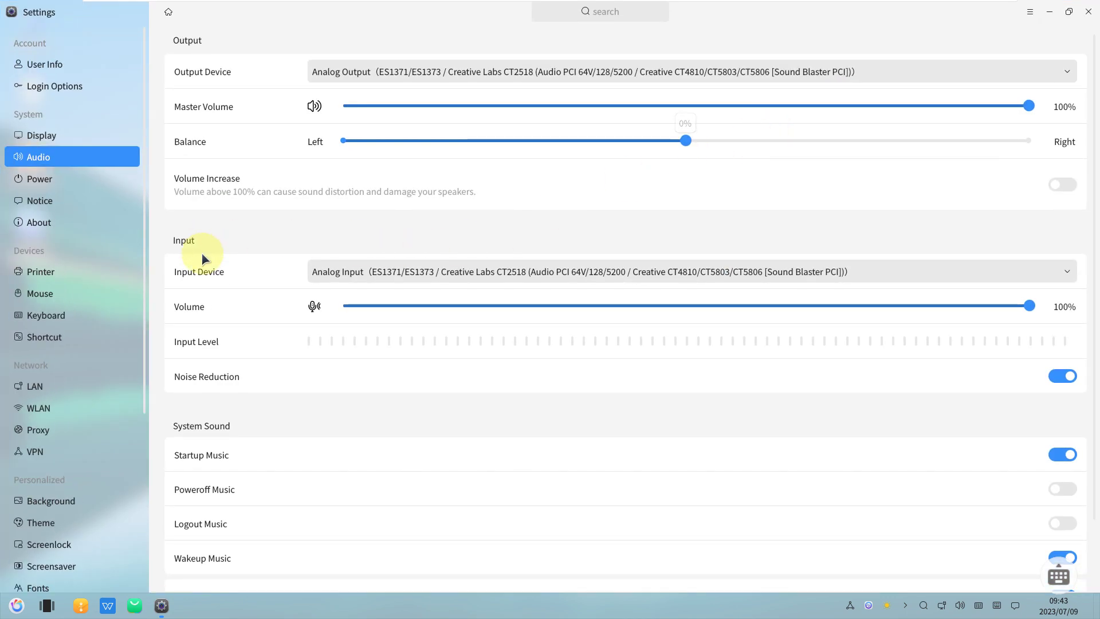
scroll(247, 296, down, 3)
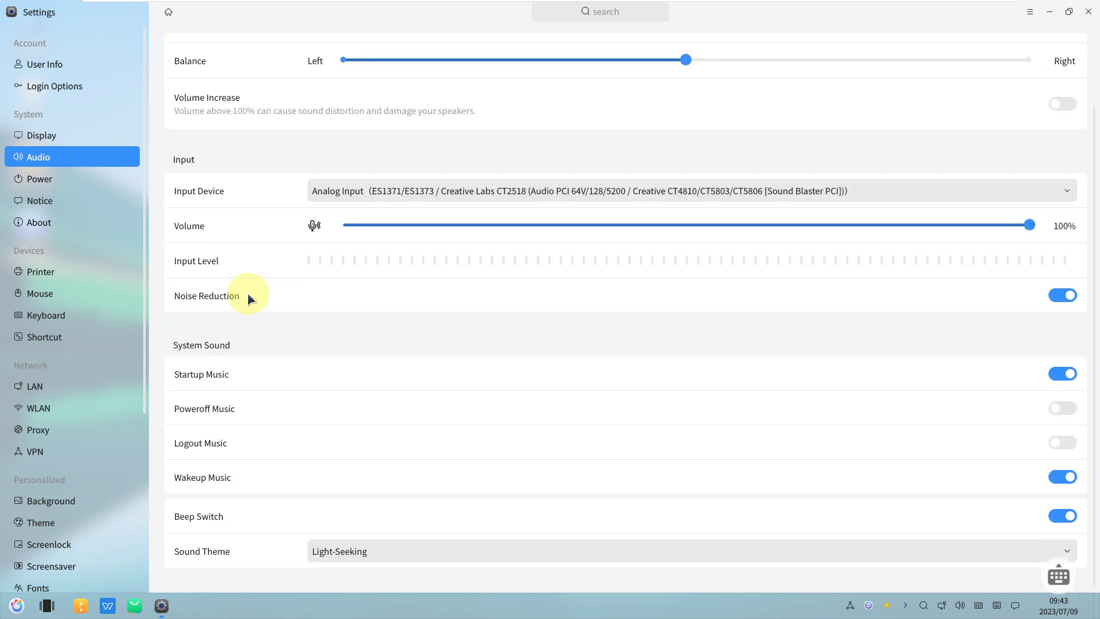
scroll(248, 297, up, 3)
- Browse the Power and Notice pages, ending on the empty Printers page
click(80, 172)
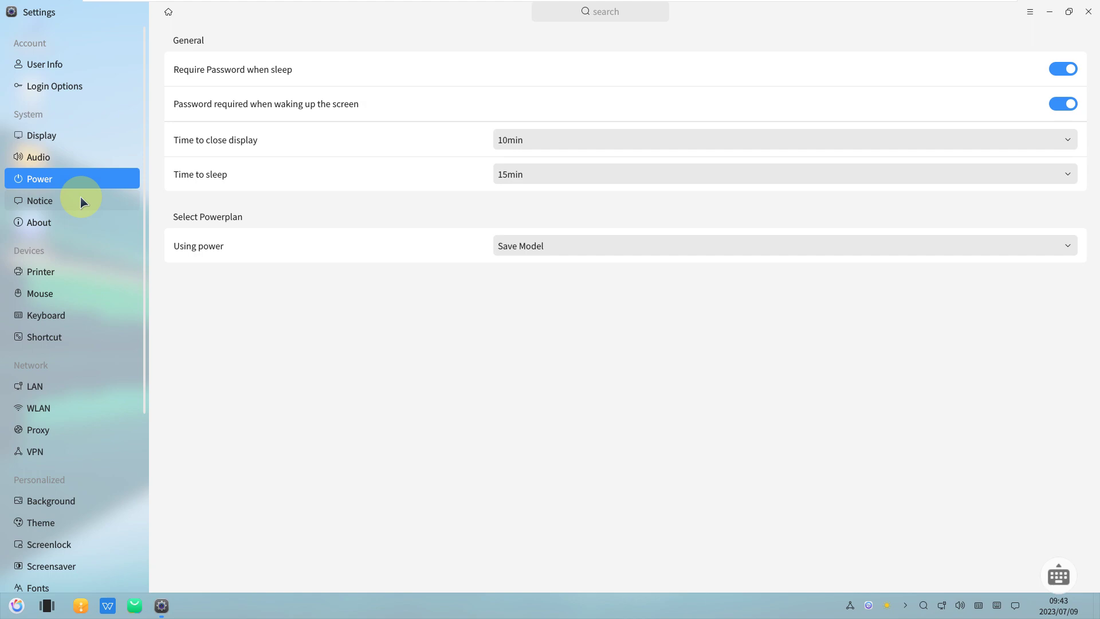
click(80, 198)
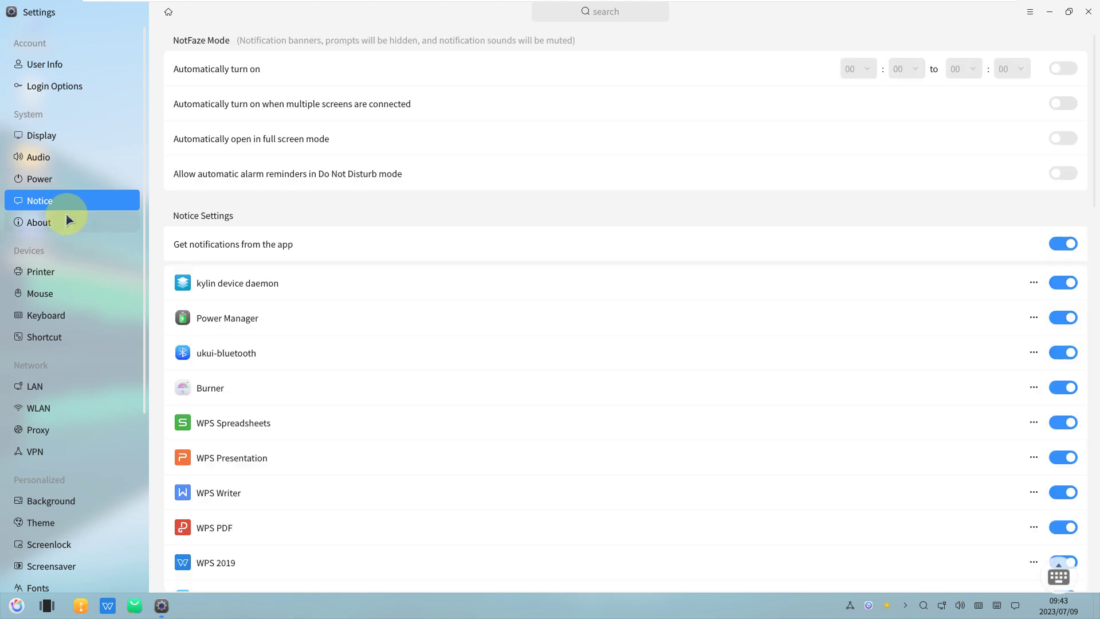
scroll(317, 280, down, 3)
scroll(317, 280, down, 3)
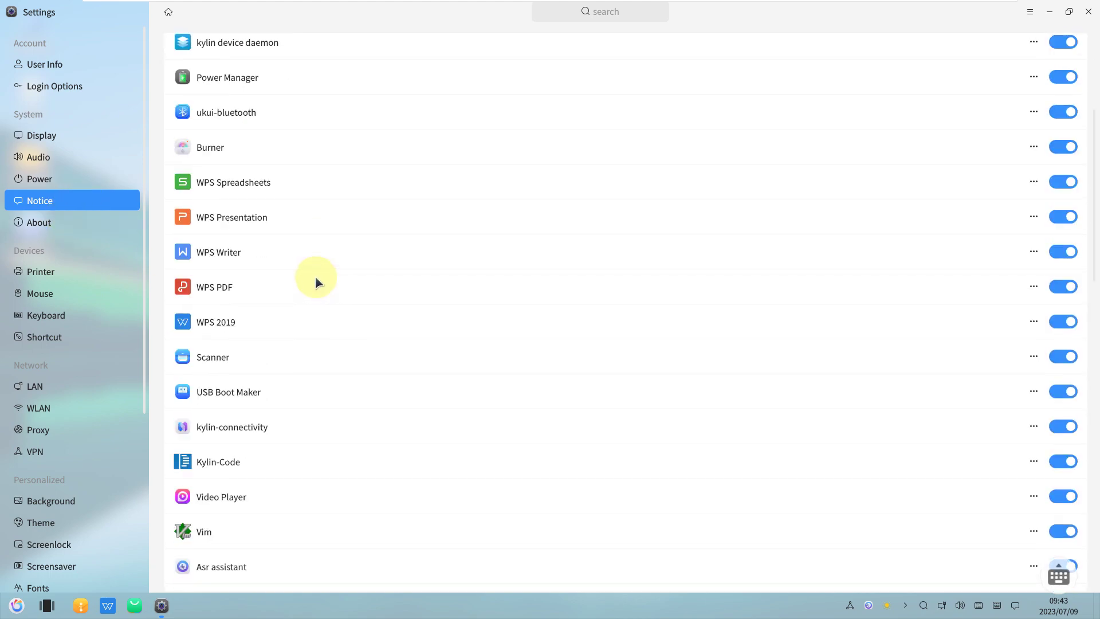
scroll(221, 365, down, 5)
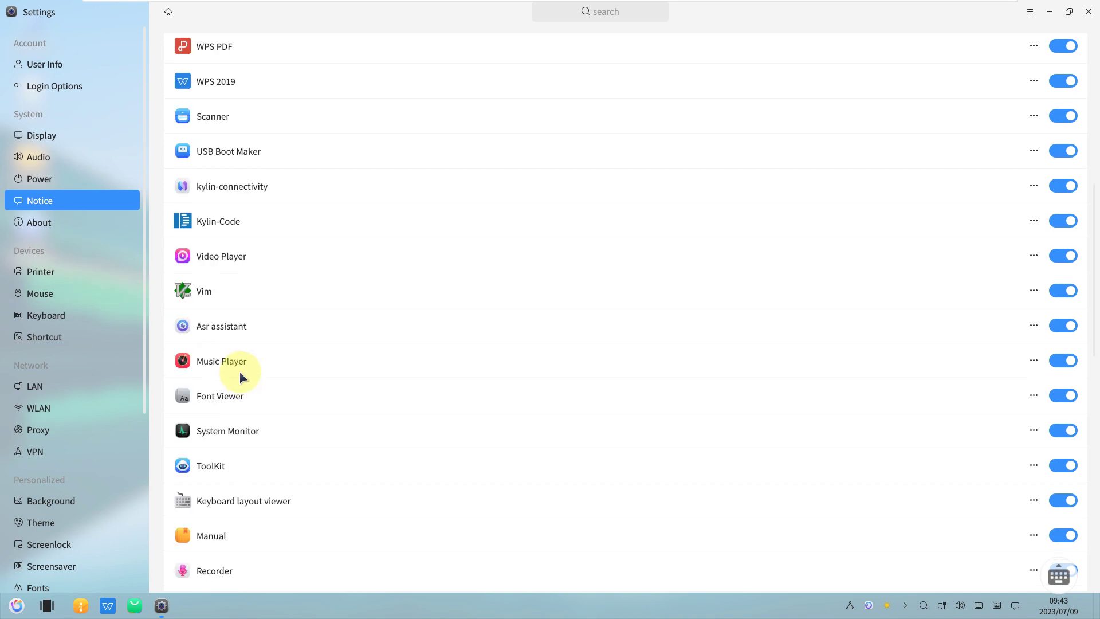
click(76, 274)
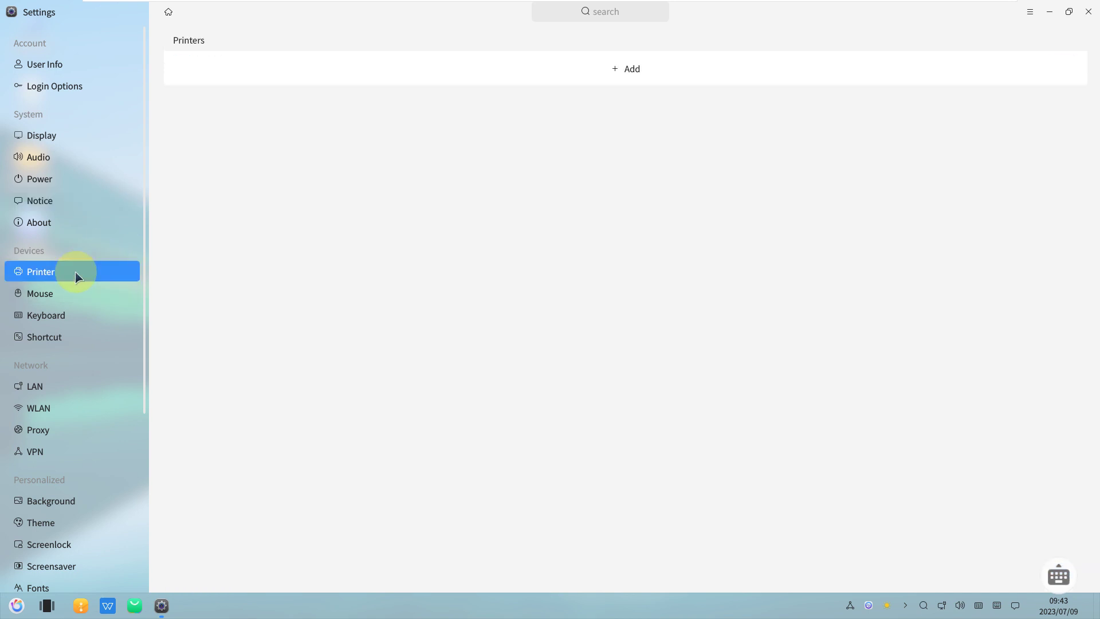
- Review the Mouse, Keyboard and Shortcut pages
click(77, 290)
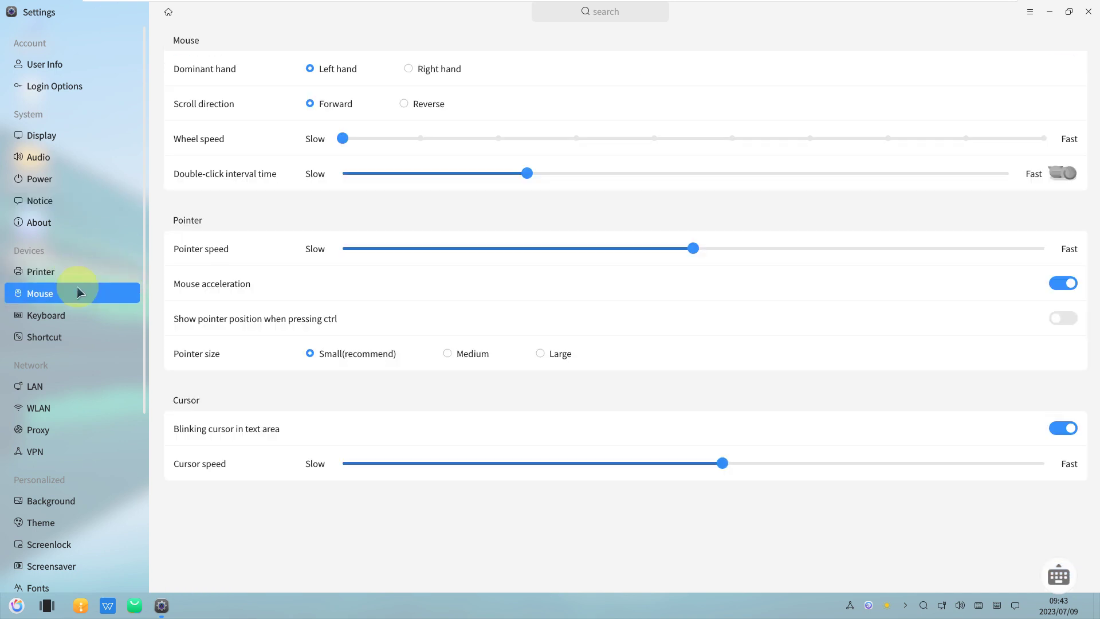
click(68, 315)
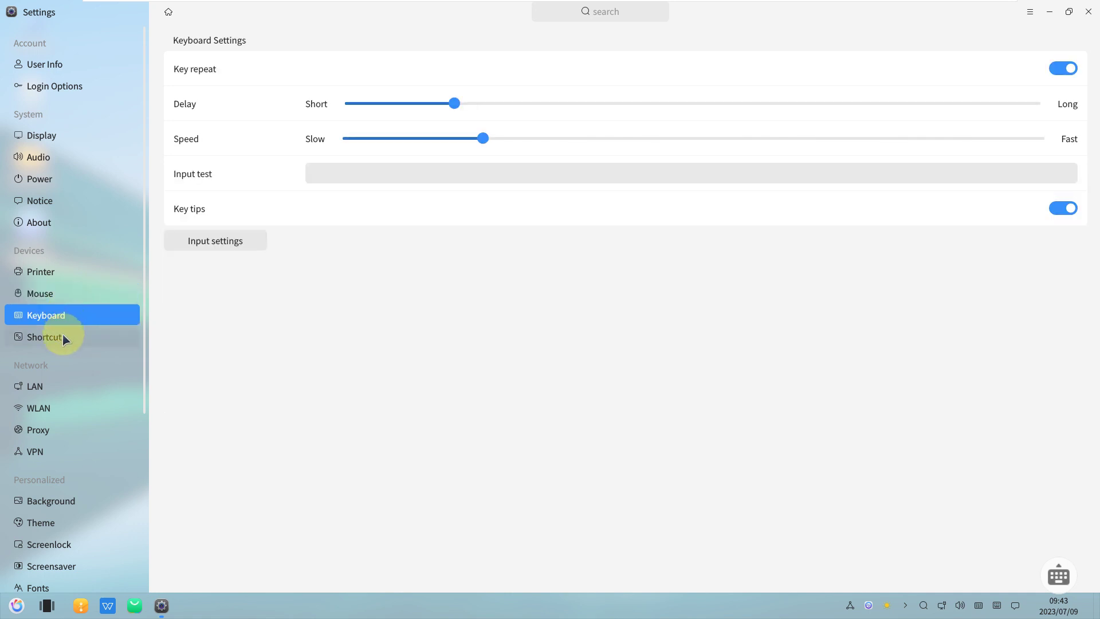
click(63, 337)
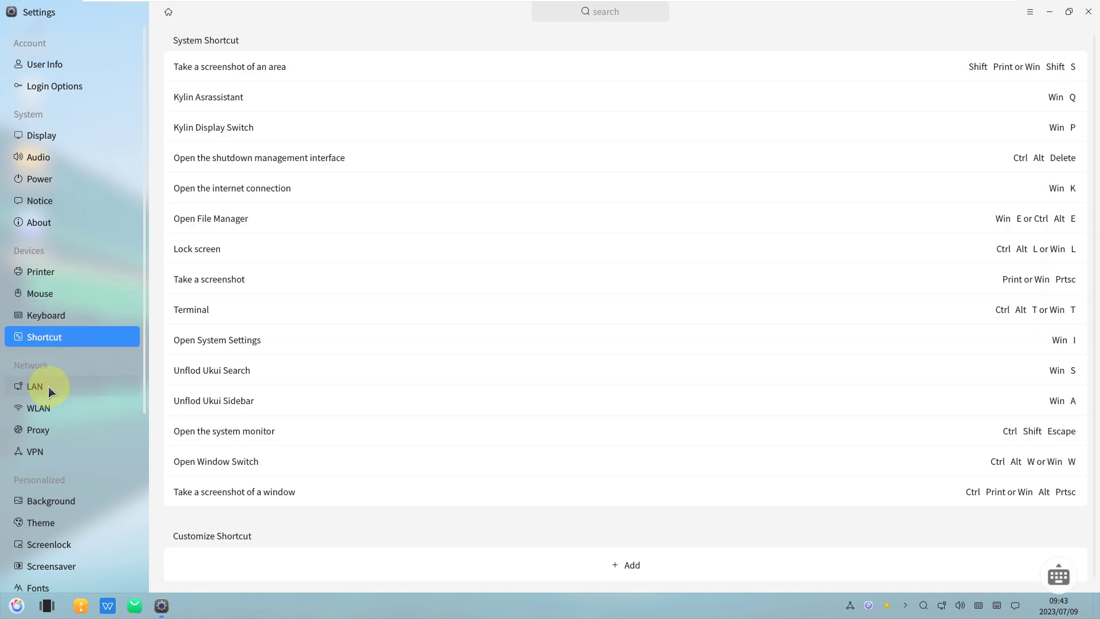
- Review the LAN, WLAN, Proxy and VPN pages, then go back to Background
click(49, 386)
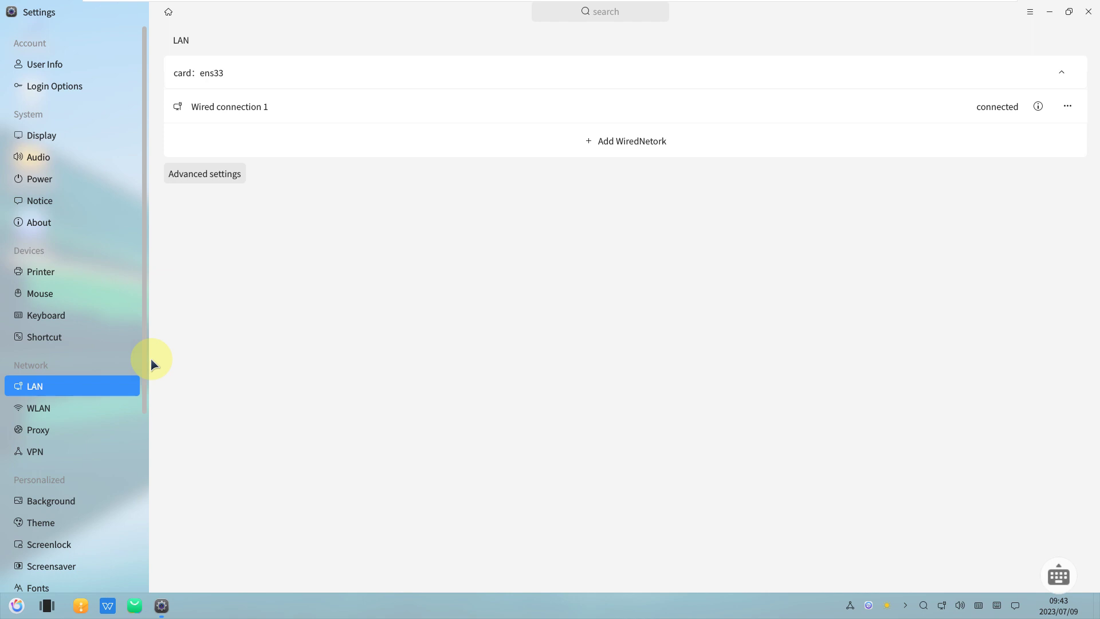
scroll(151, 401, down, 3)
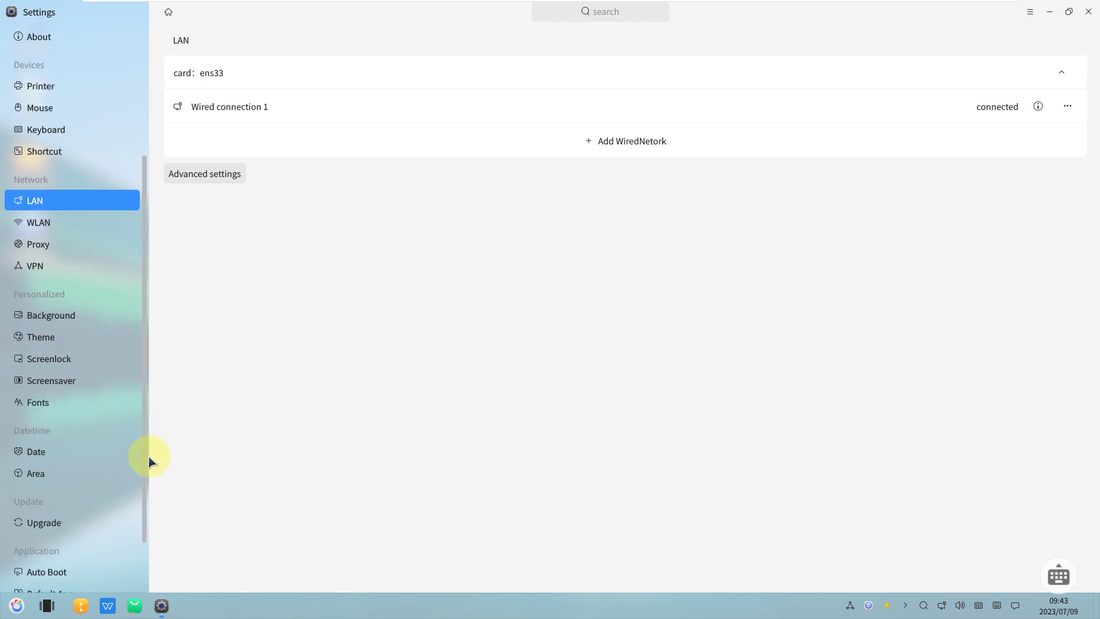
click(102, 219)
click(84, 252)
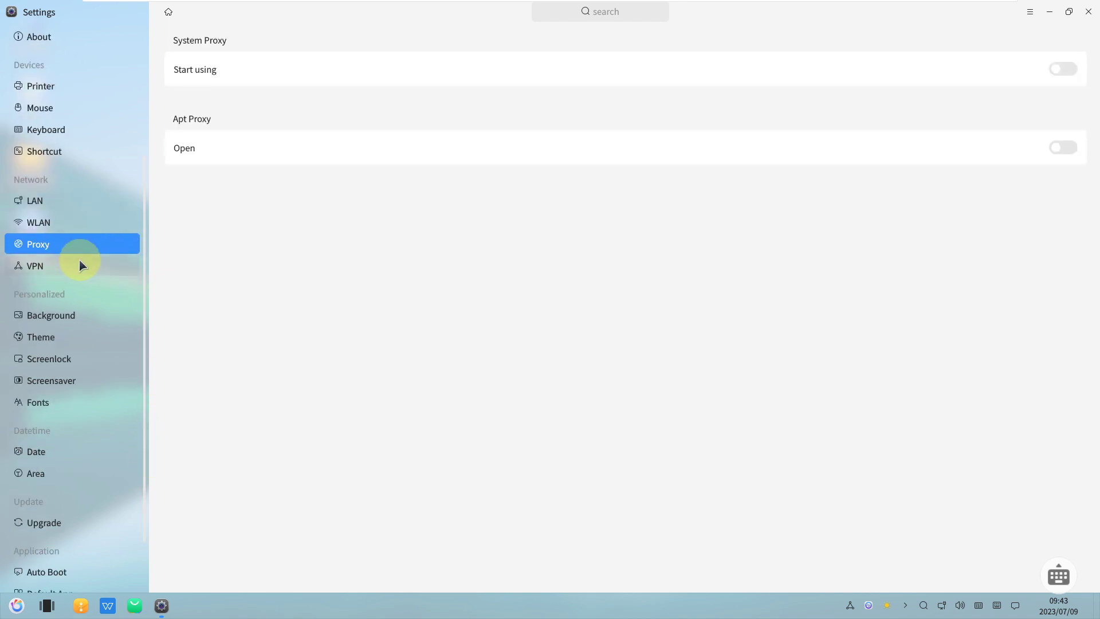
click(80, 260)
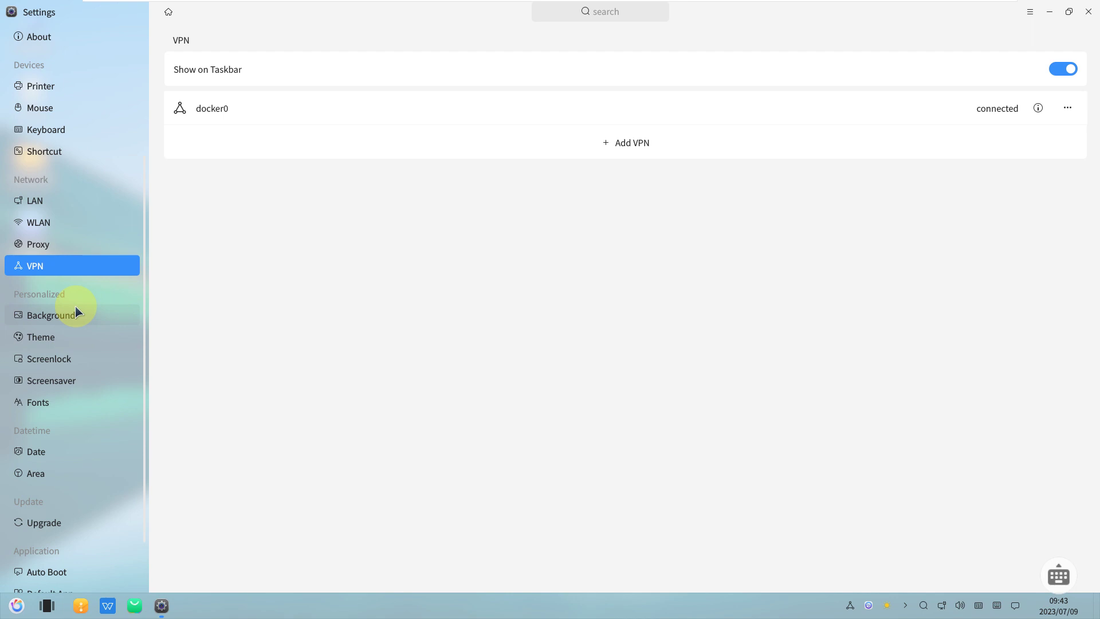
click(77, 310)
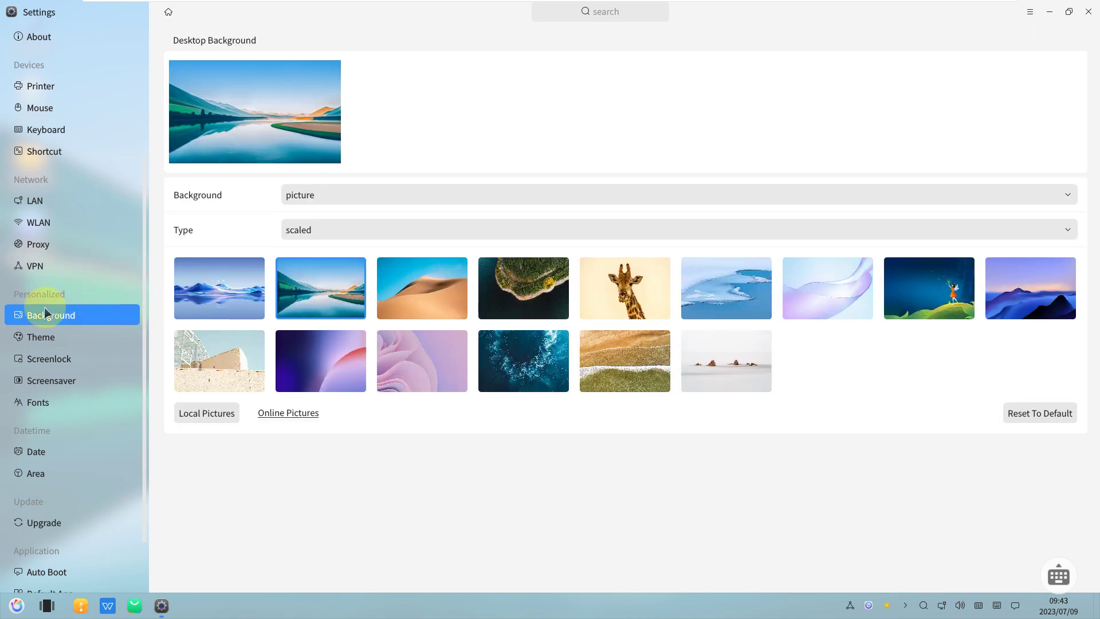
- In Theme, choose Light-Seeking, a pink accent, Classic icons and Blue-Crystal cursors
click(46, 337)
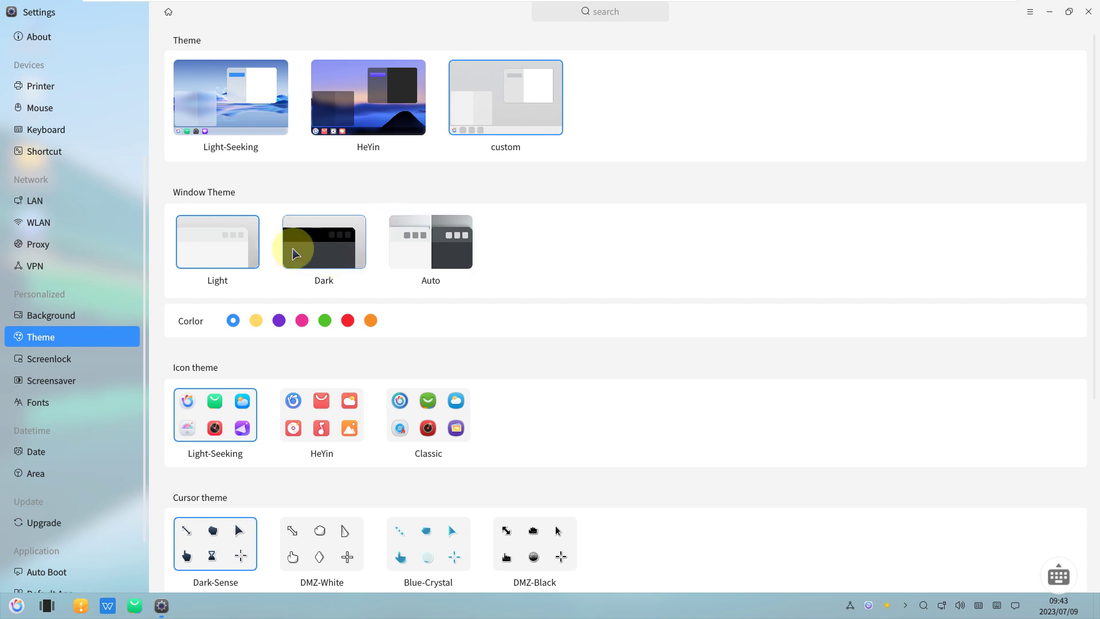
click(348, 321)
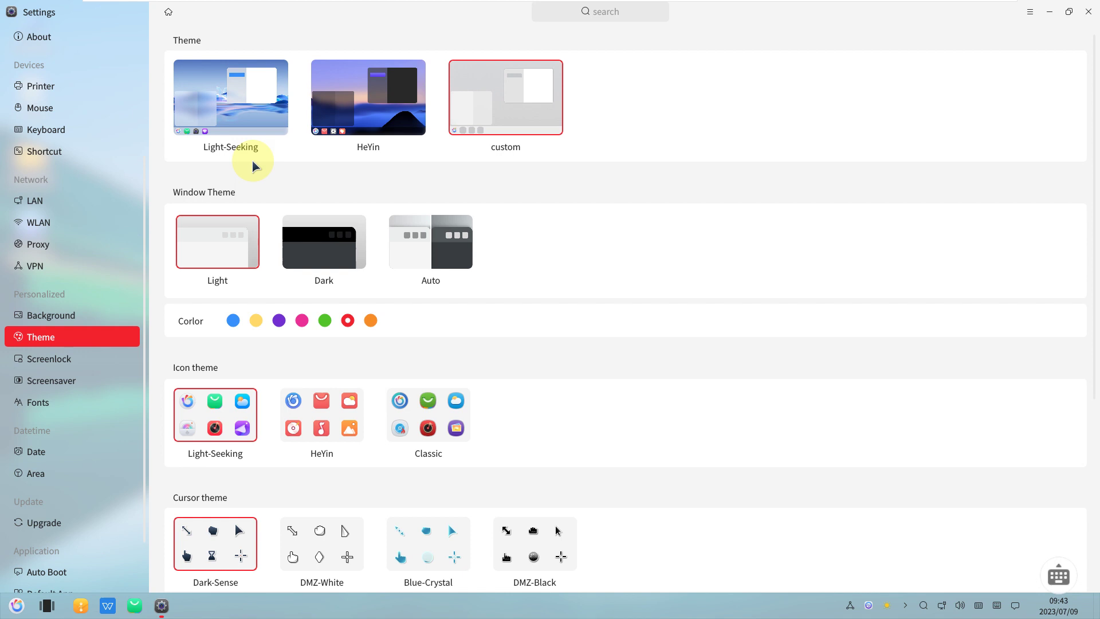
click(245, 125)
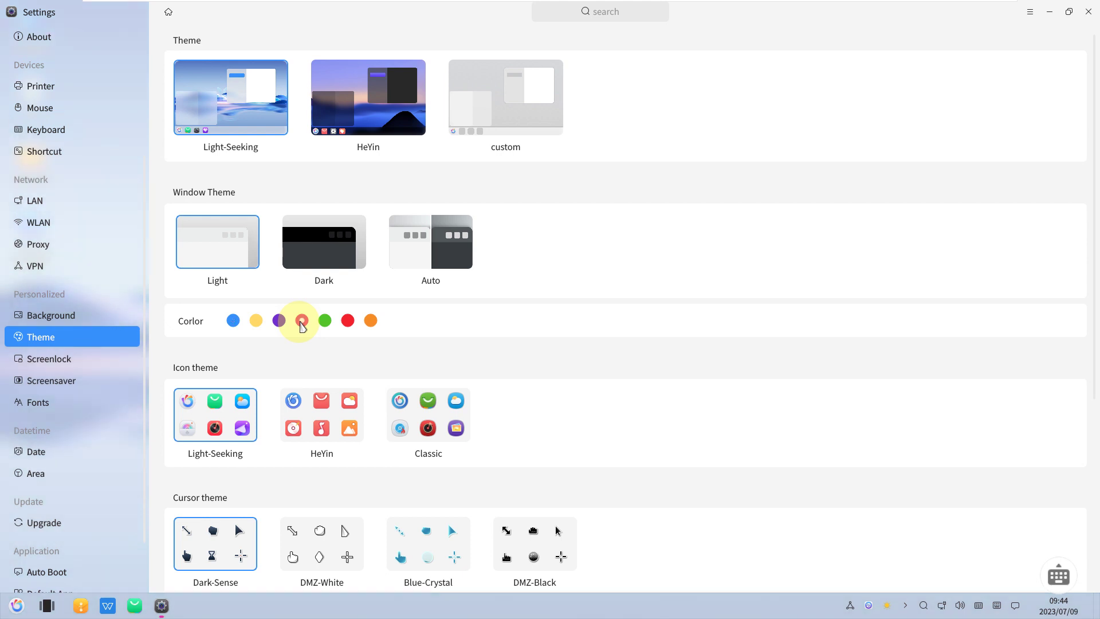
click(302, 321)
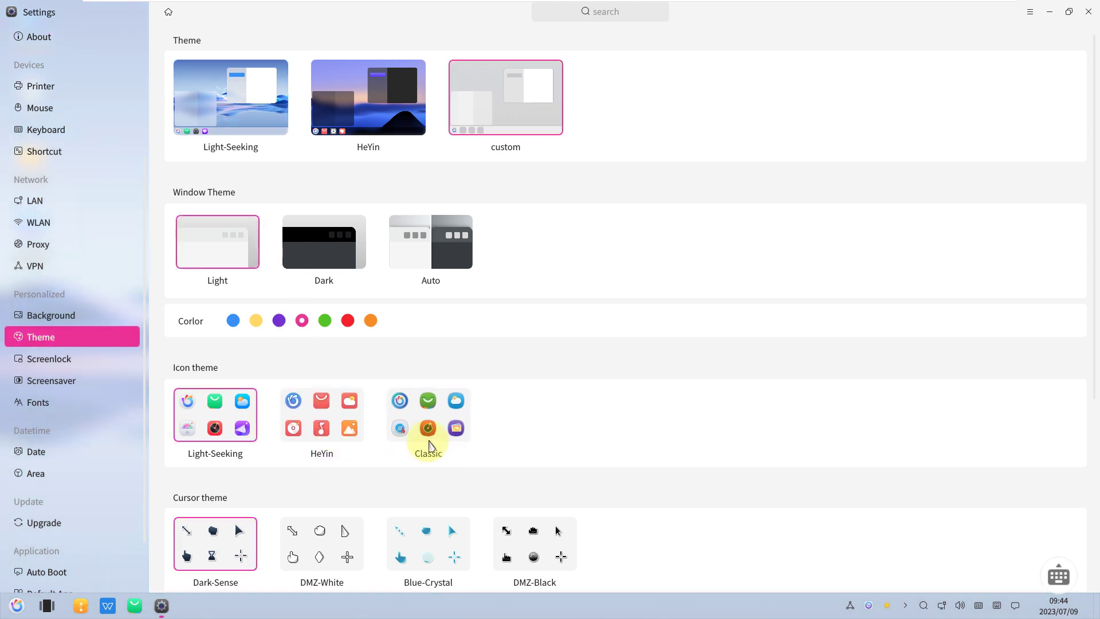
click(403, 446)
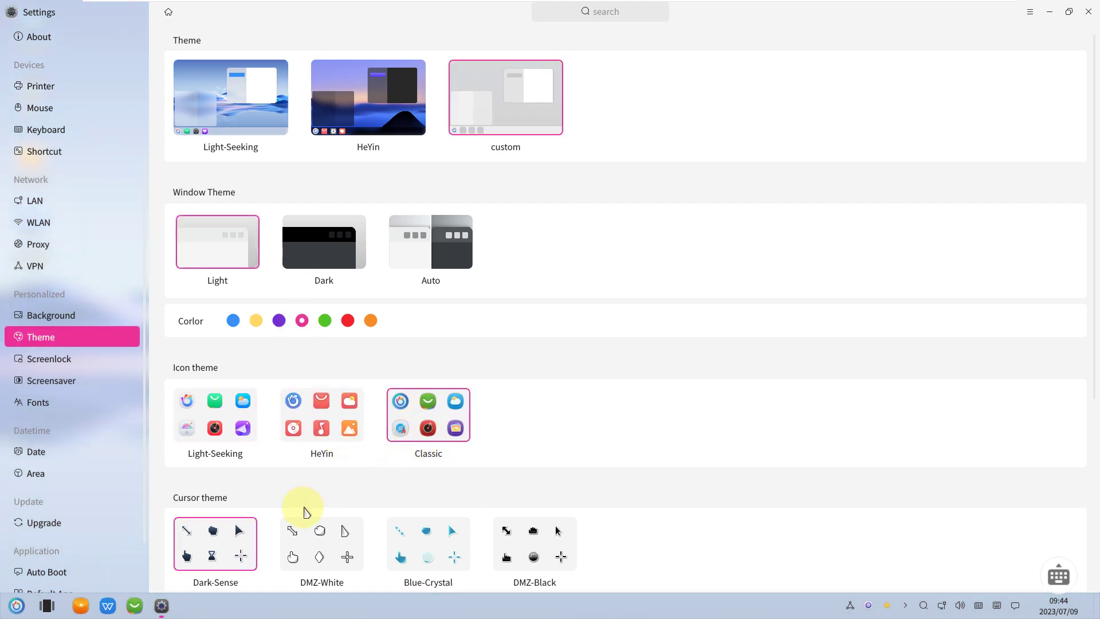
click(446, 547)
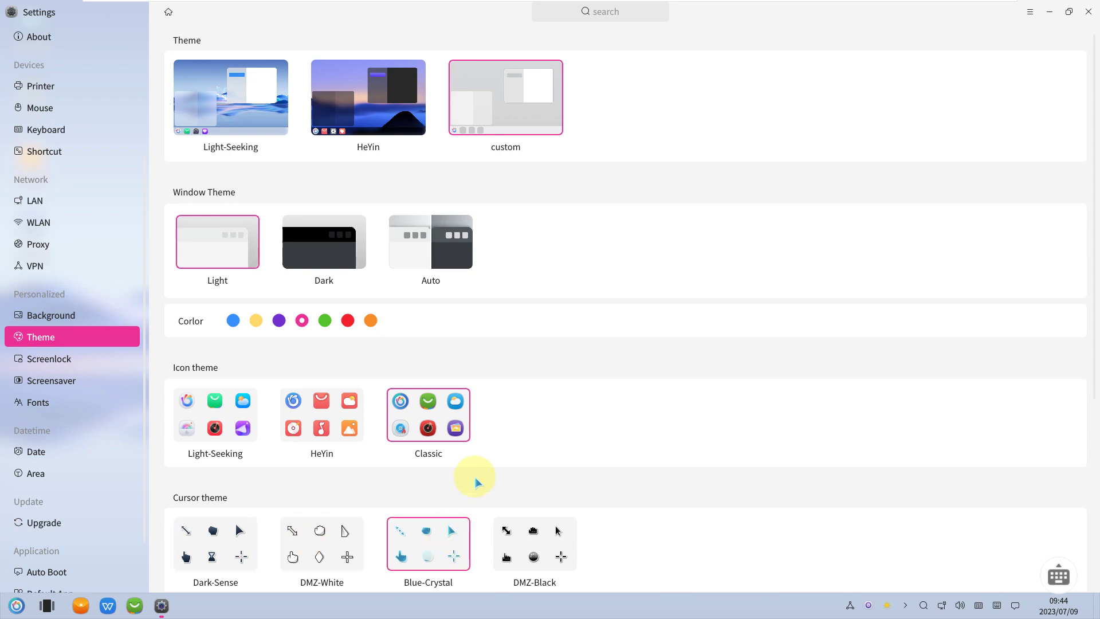
- Open the Screenlock page, then the Screensaver page with 5min idle time
scroll(476, 480, down, 5)
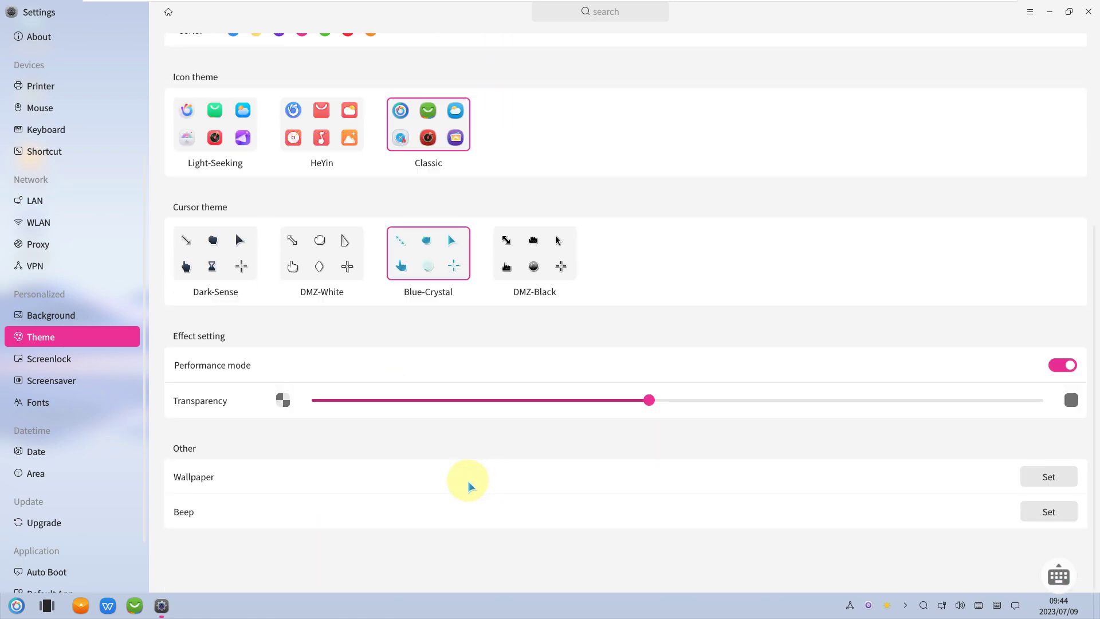
click(109, 359)
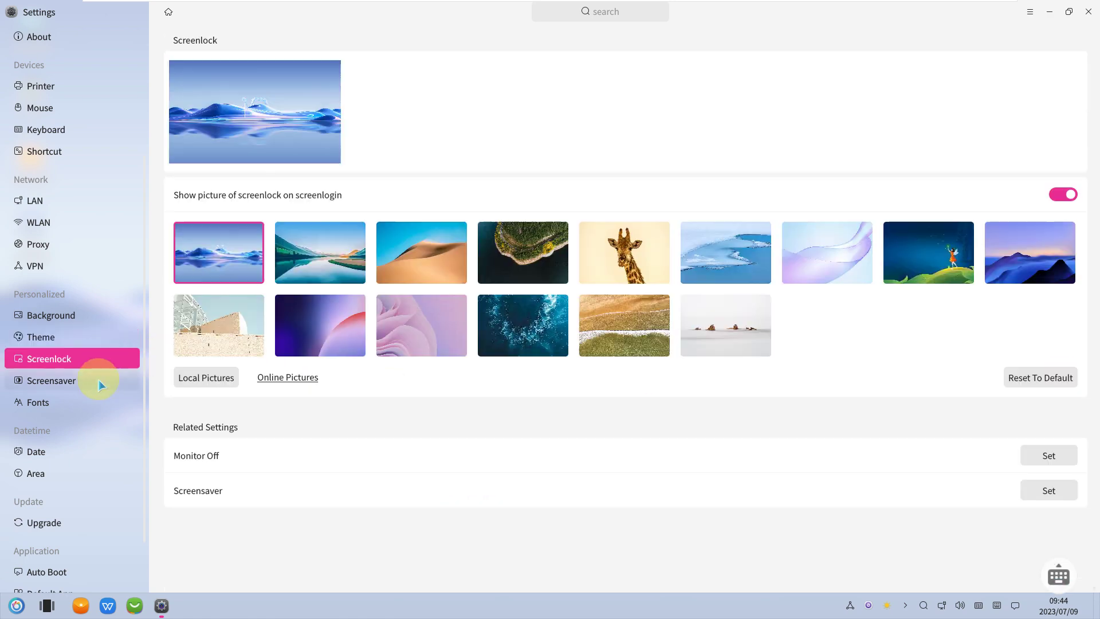
click(94, 386)
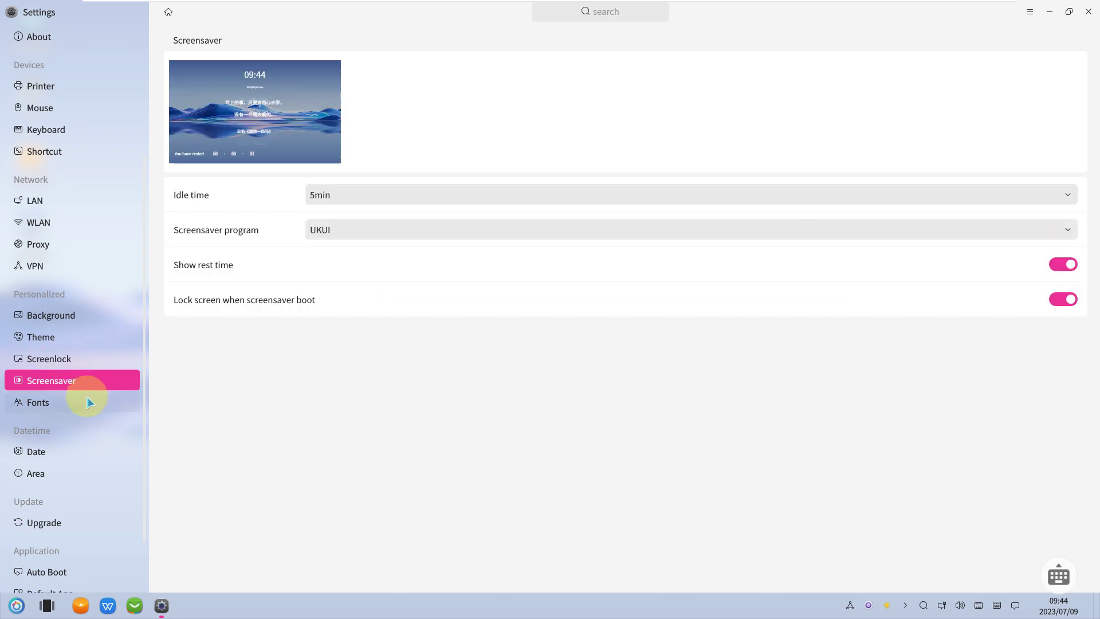
- Browse the Fonts, Date, Area and Upgrade pages
click(88, 402)
click(71, 452)
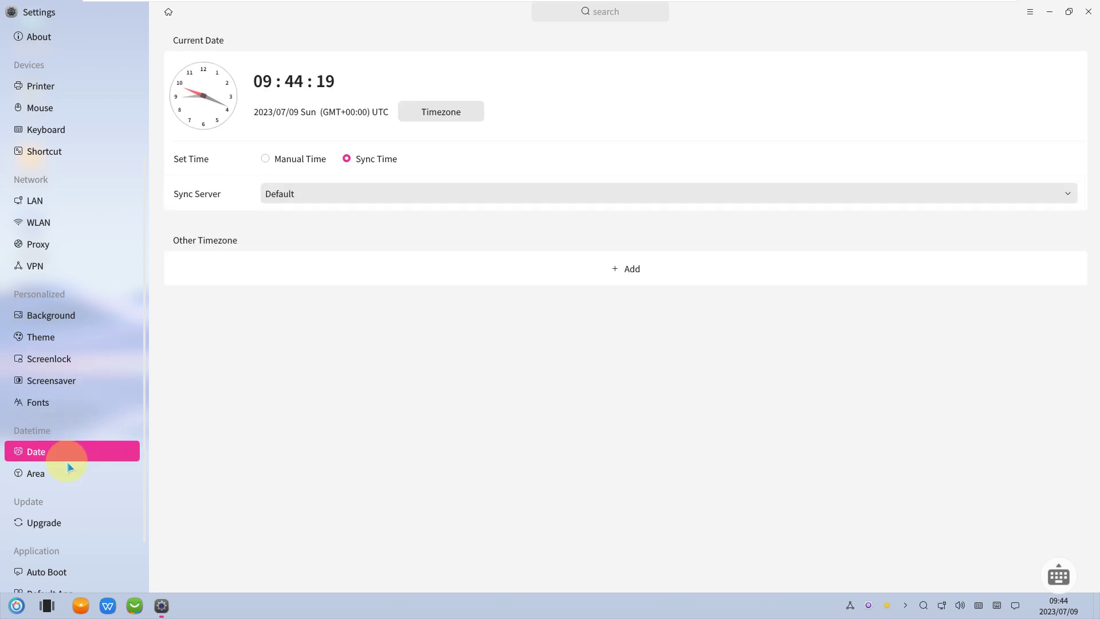
click(68, 469)
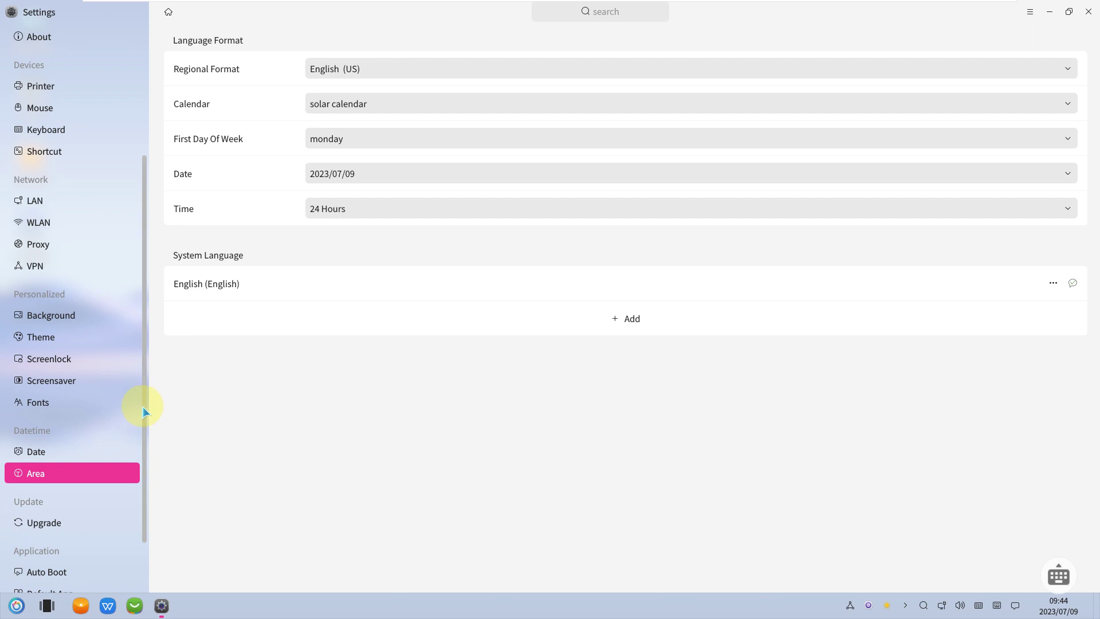
drag(143, 411, 140, 474)
click(89, 450)
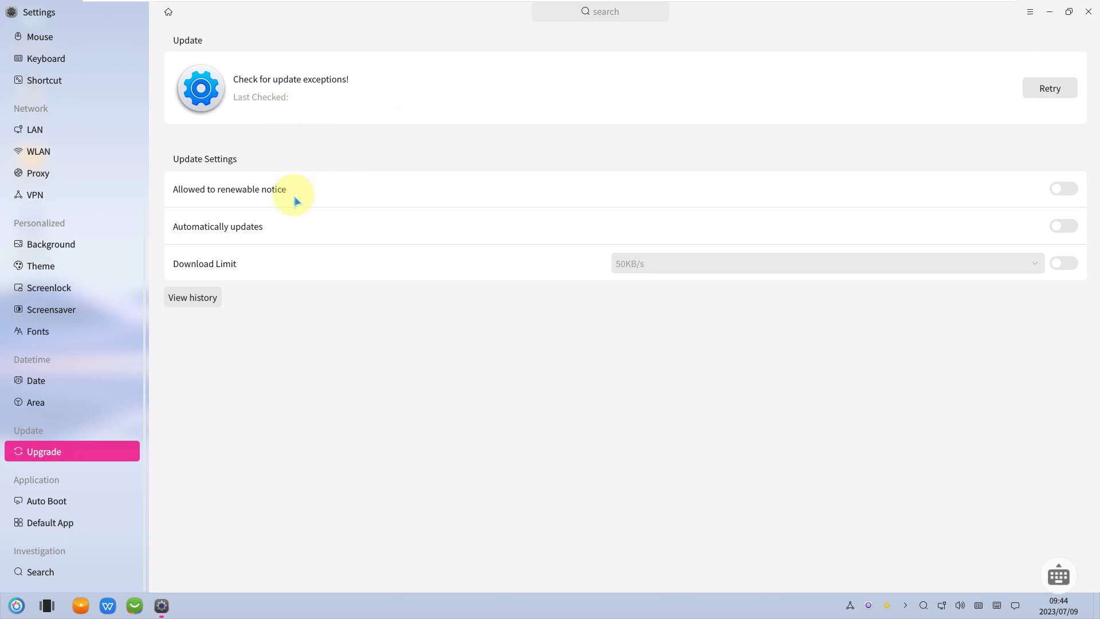
- Browse Auto Boot, Default App and Search, where baidu is the search engine
click(41, 504)
click(46, 523)
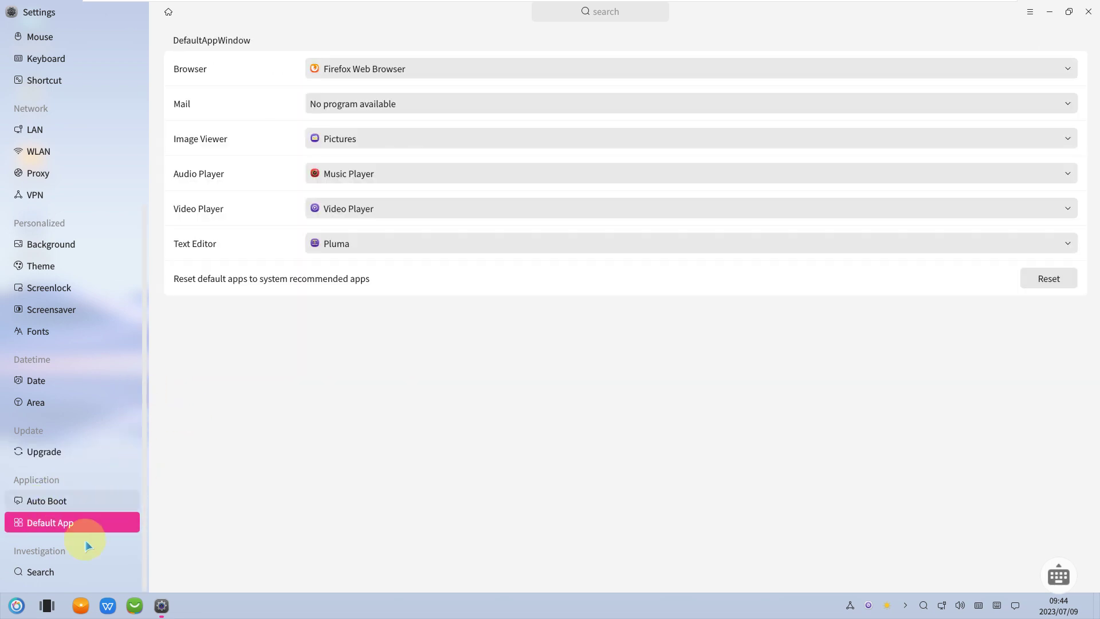
click(75, 570)
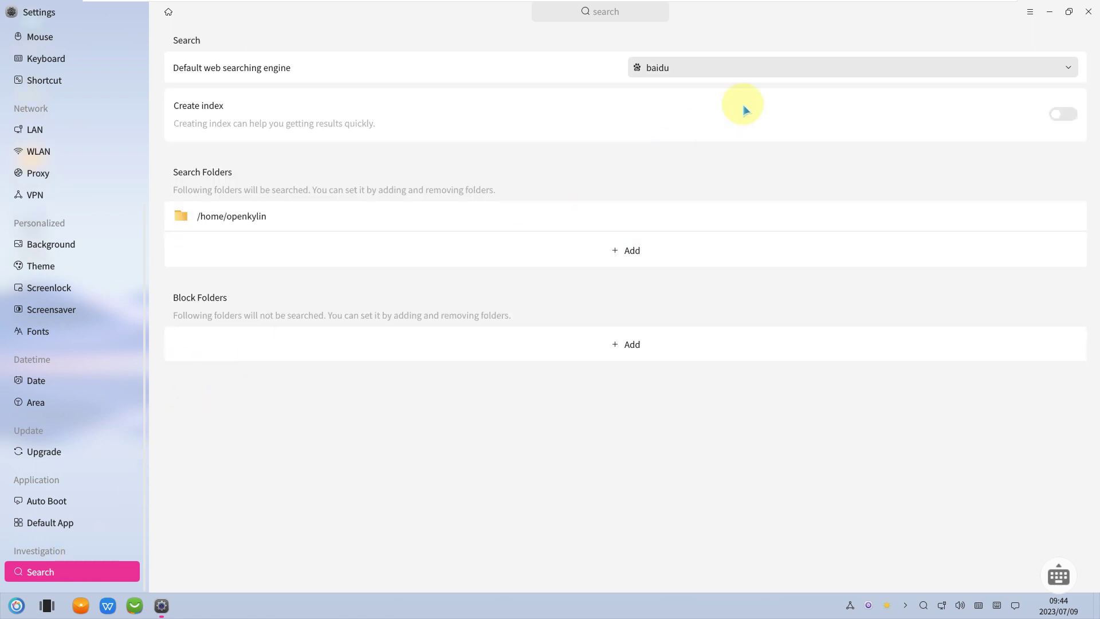
- View the Settings About information and close it
click(1029, 14)
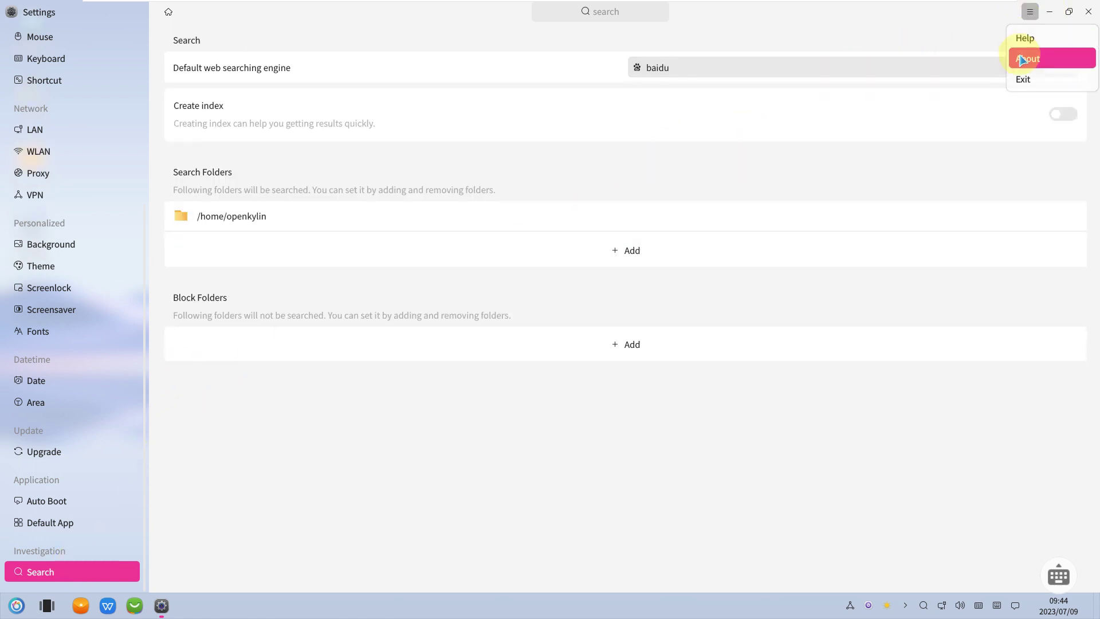
click(1026, 56)
click(662, 195)
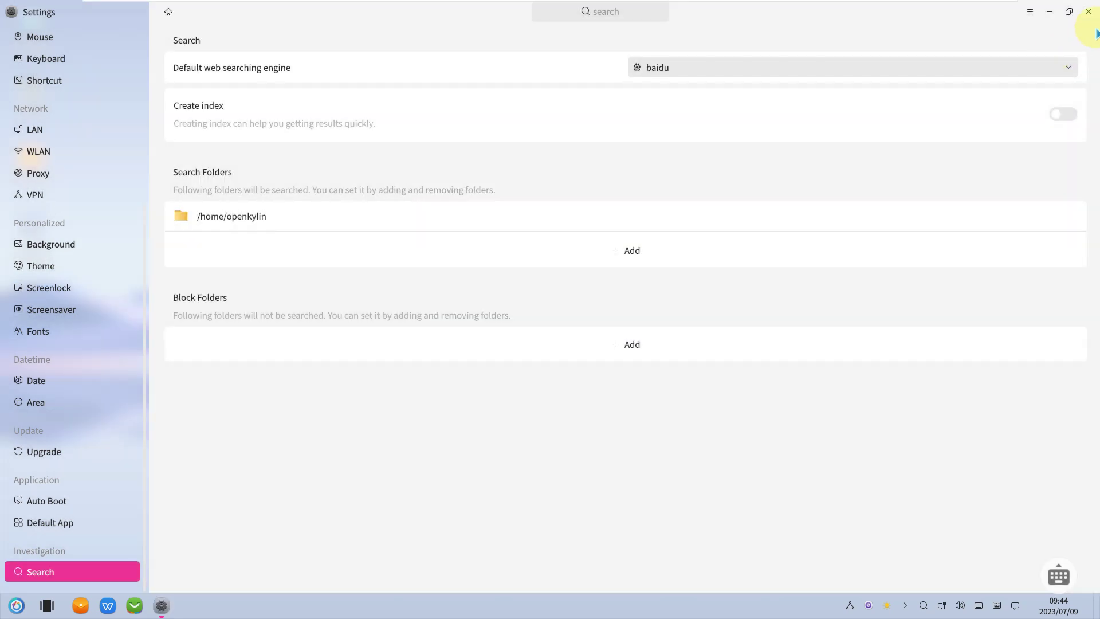
click(1088, 11)
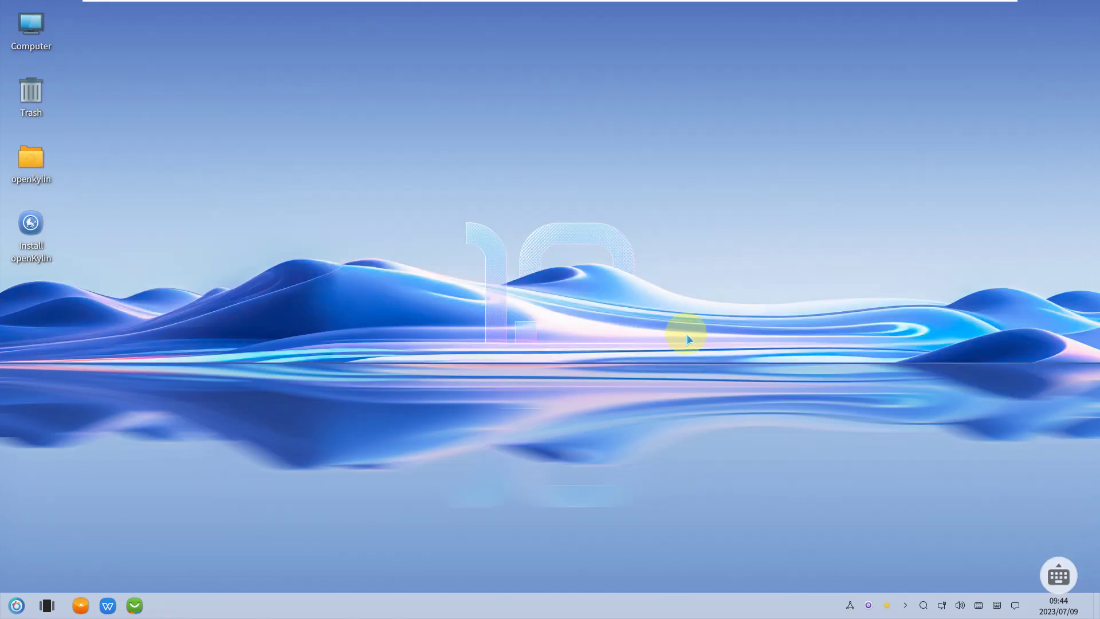
click(1053, 606)
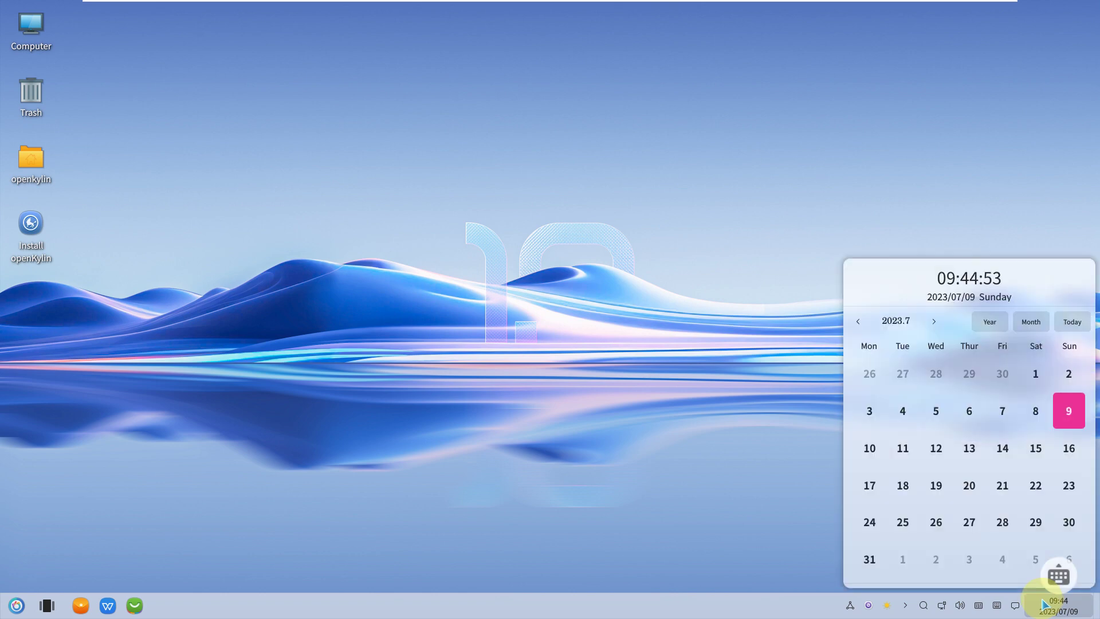
click(715, 476)
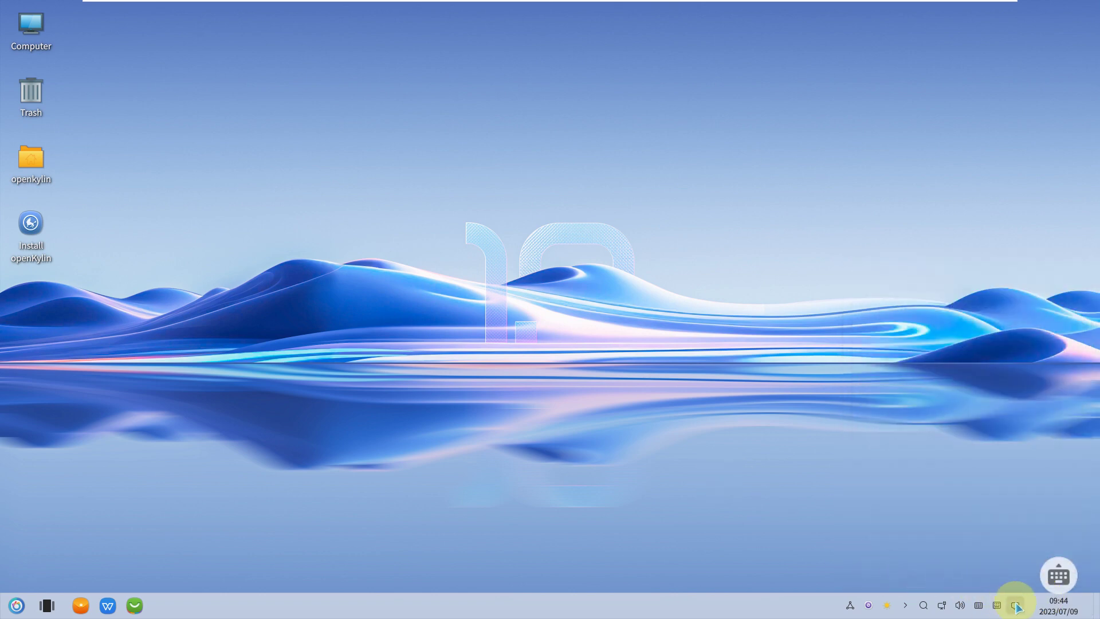
click(1016, 606)
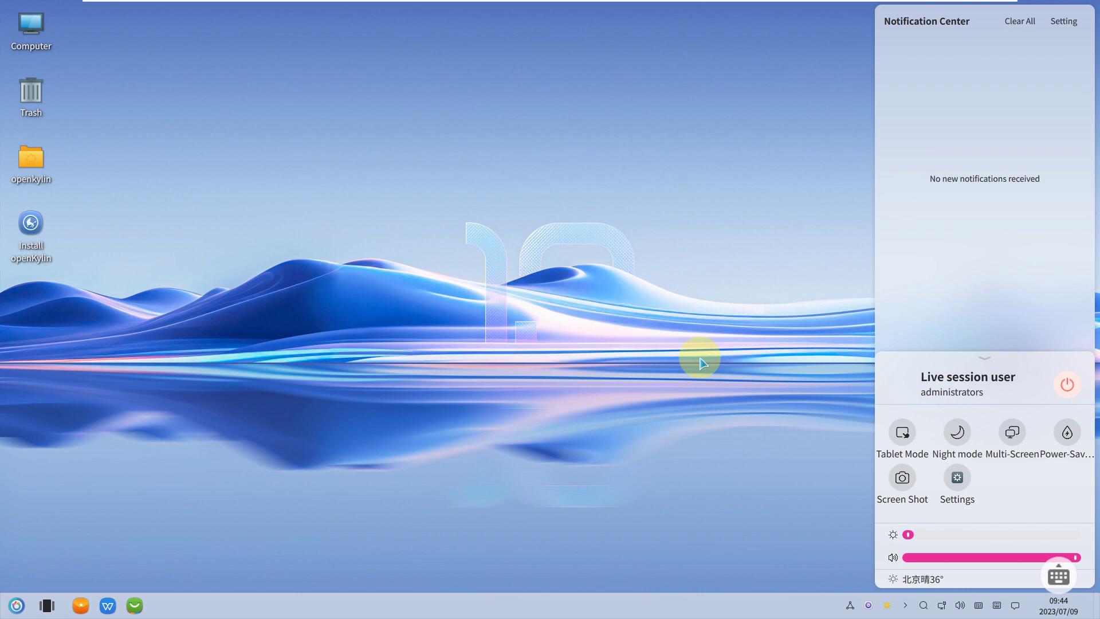
click(700, 359)
click(996, 604)
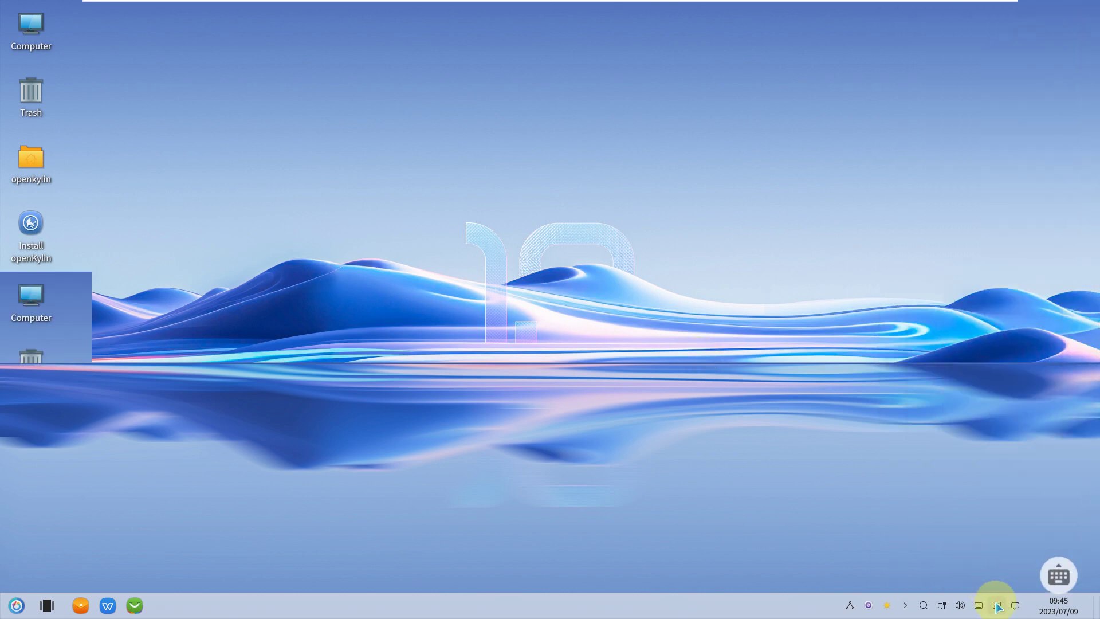
click(1071, 320)
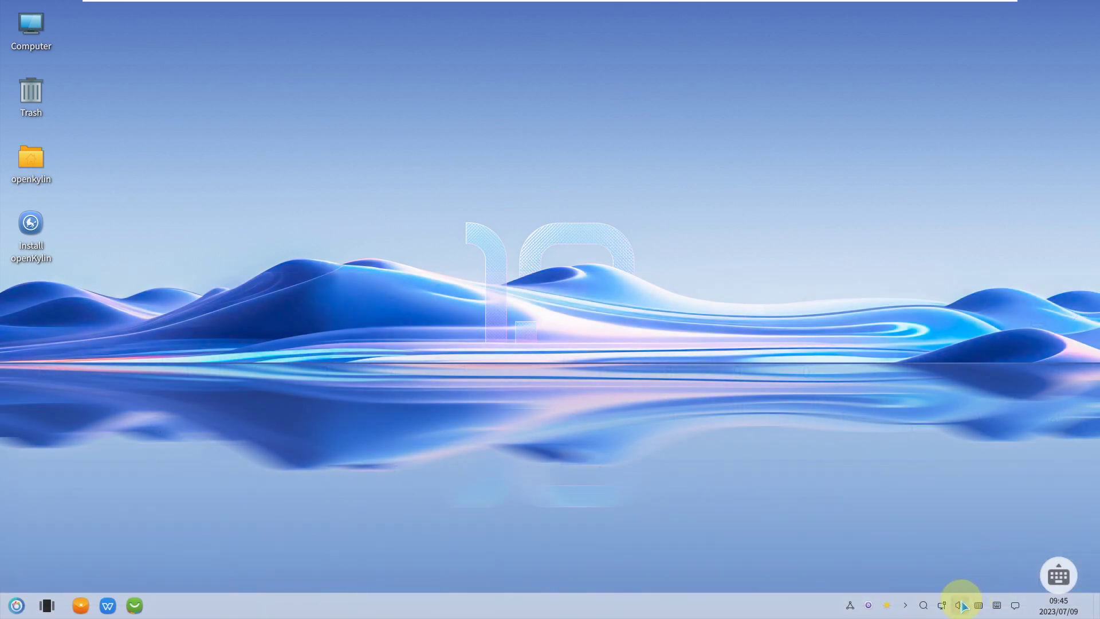
click(960, 605)
click(1010, 324)
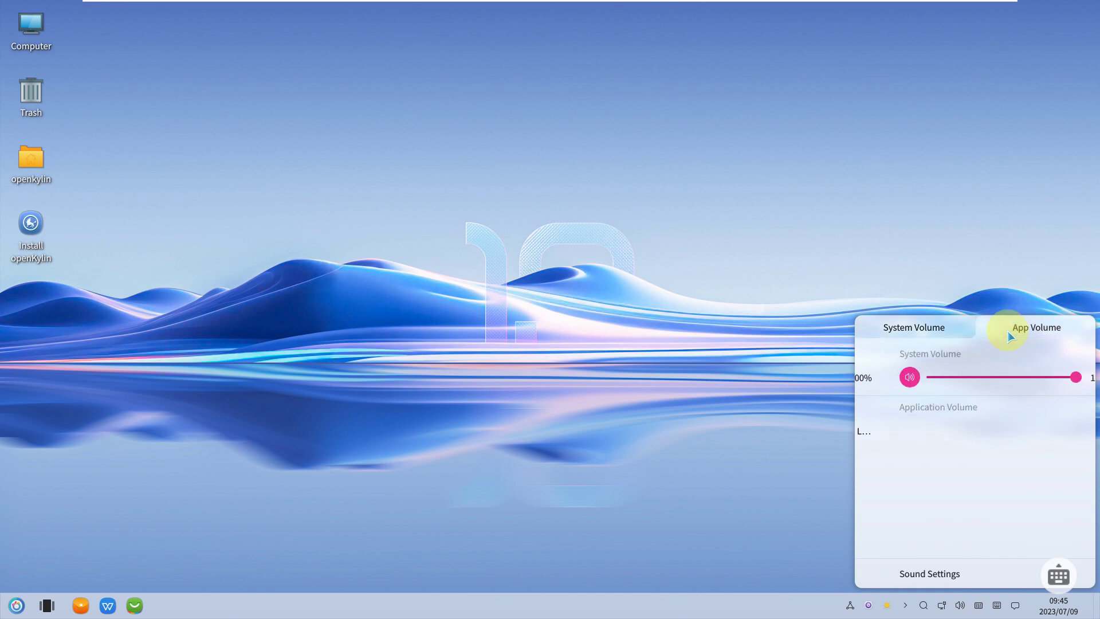
click(946, 332)
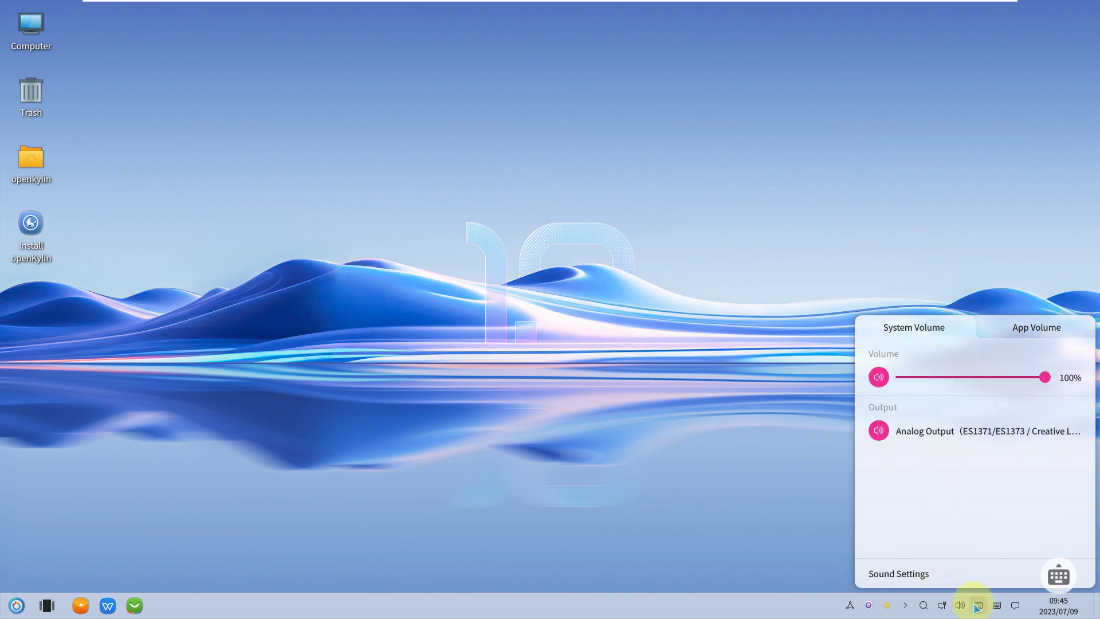
click(960, 605)
click(942, 606)
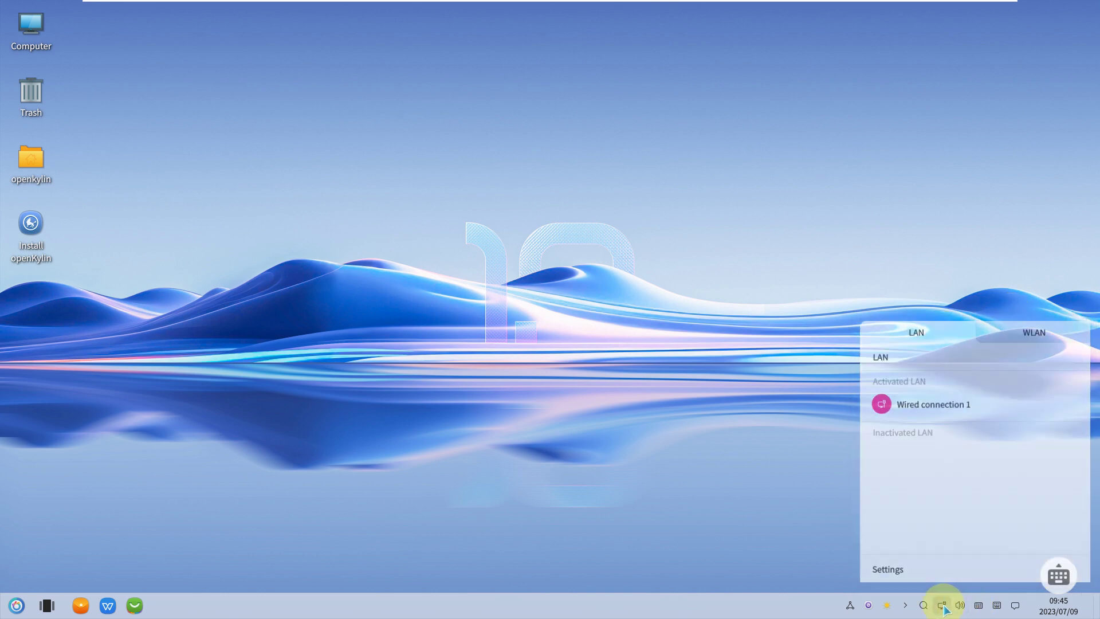
click(1009, 339)
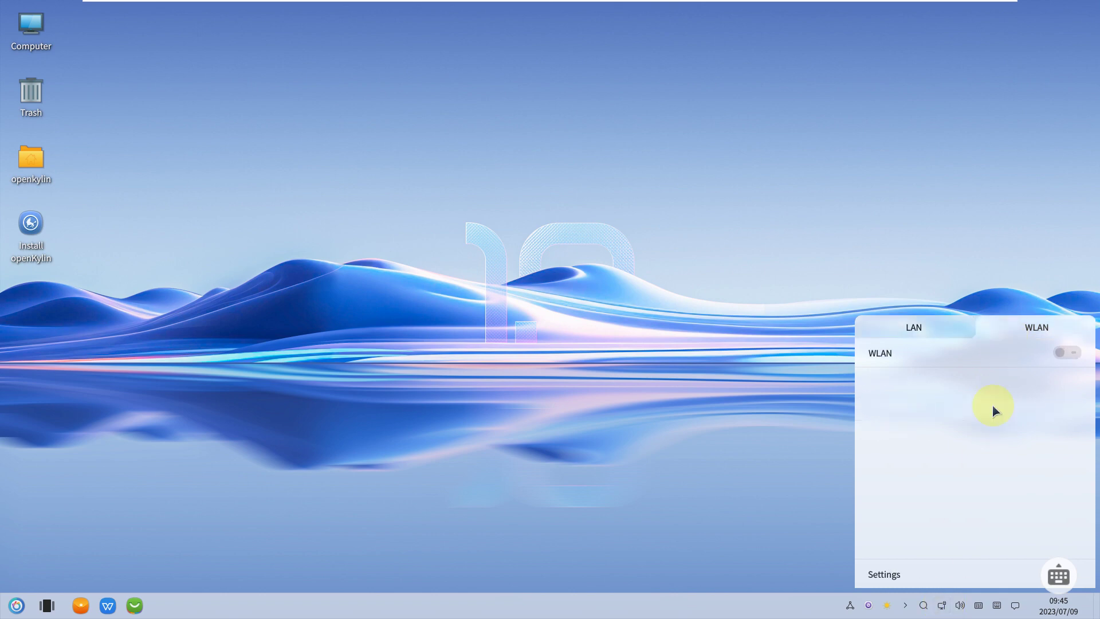
click(937, 605)
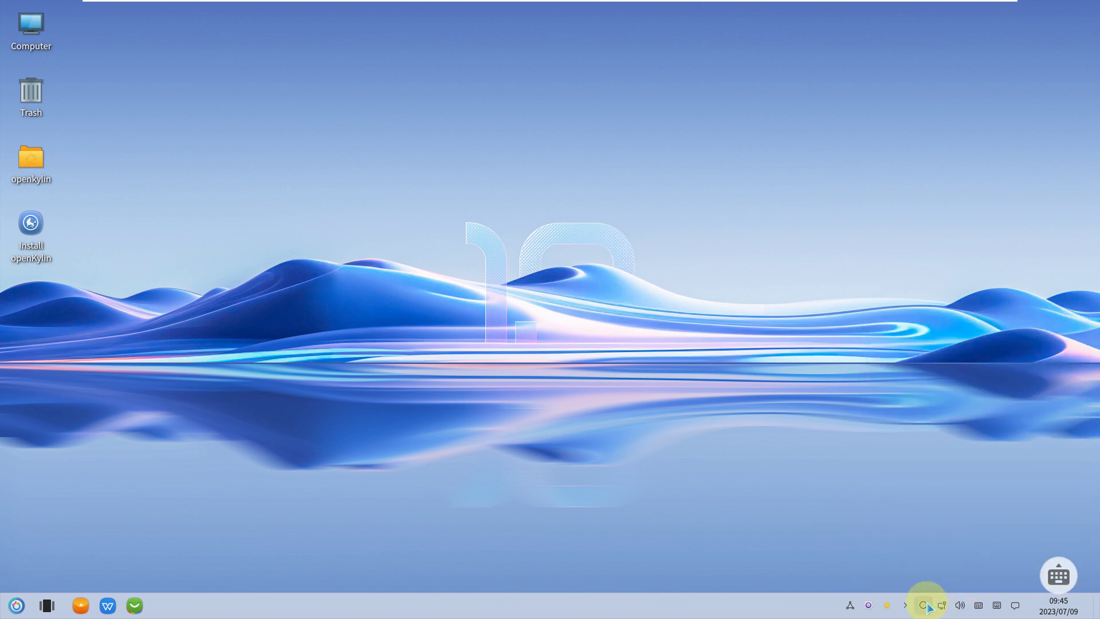
click(923, 605)
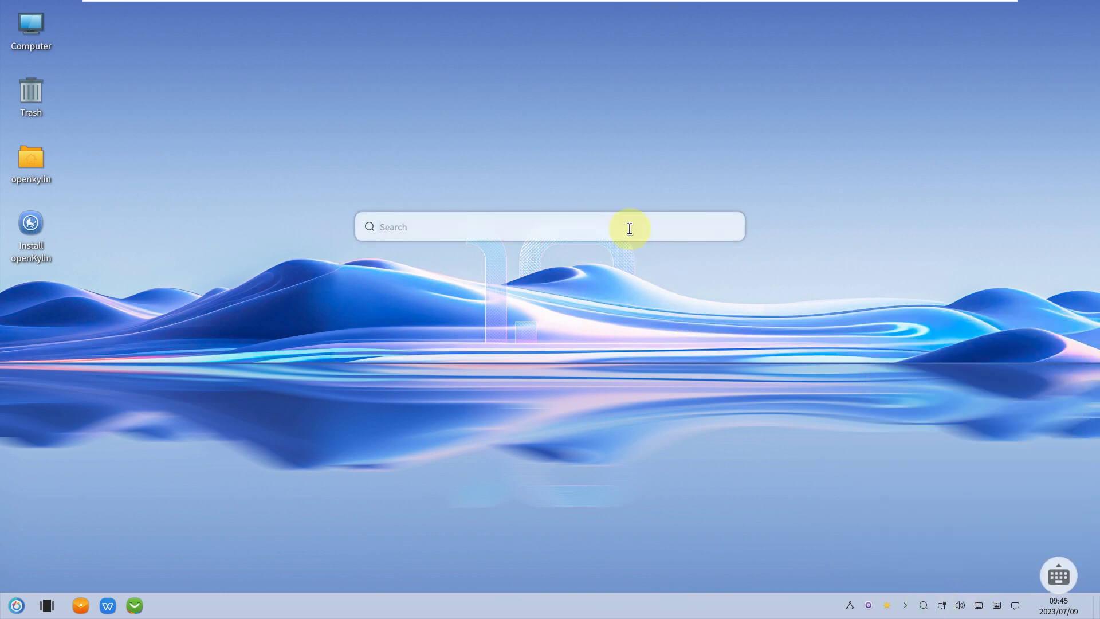
text(fire)
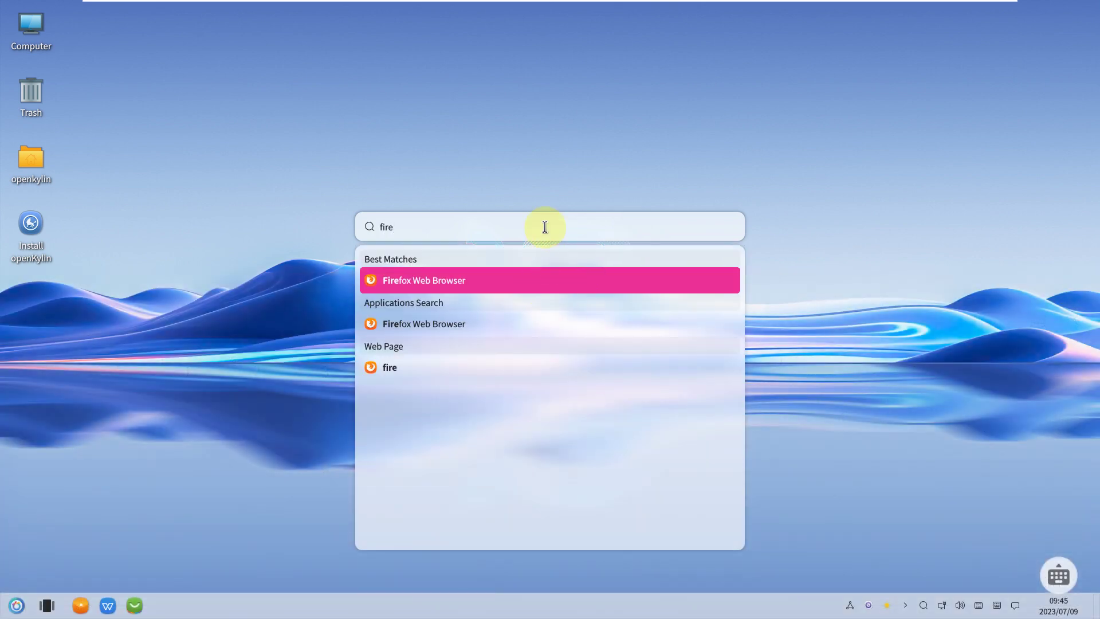
key(BackSpace)
key(BackSpace)
text(libr)
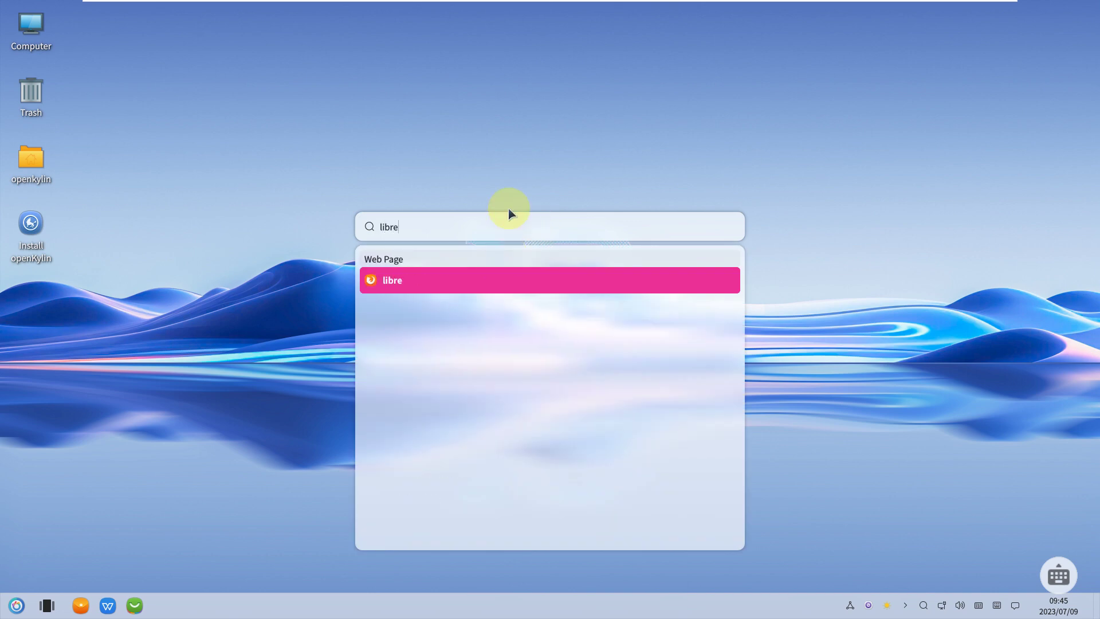
key(BackSpace)
key(BackSpace)
key(BackSpace)
text(ca)
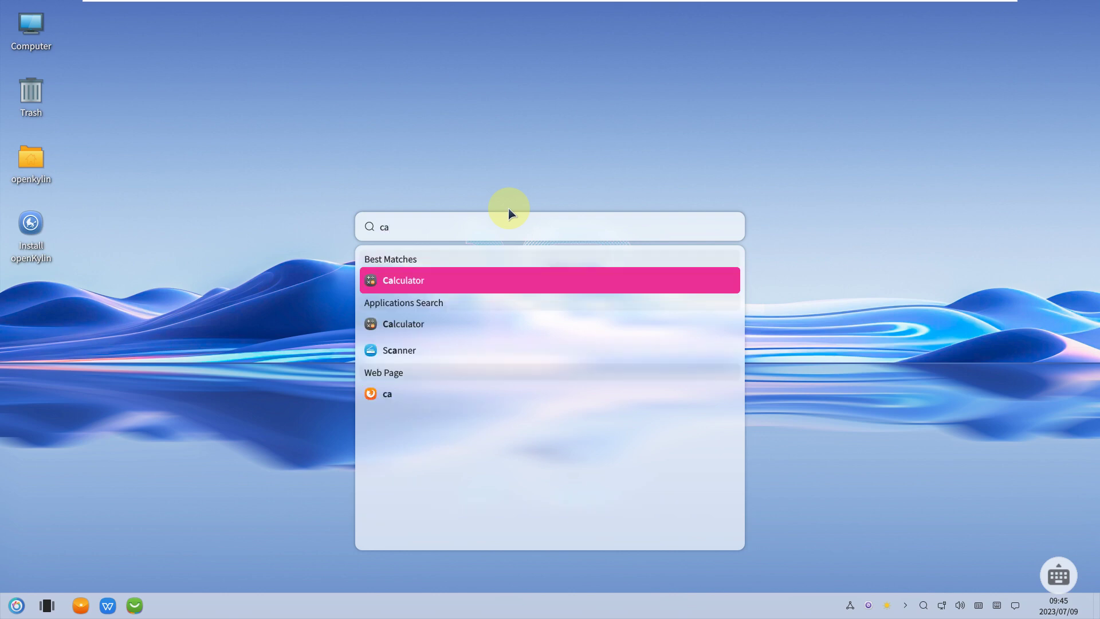
click(509, 155)
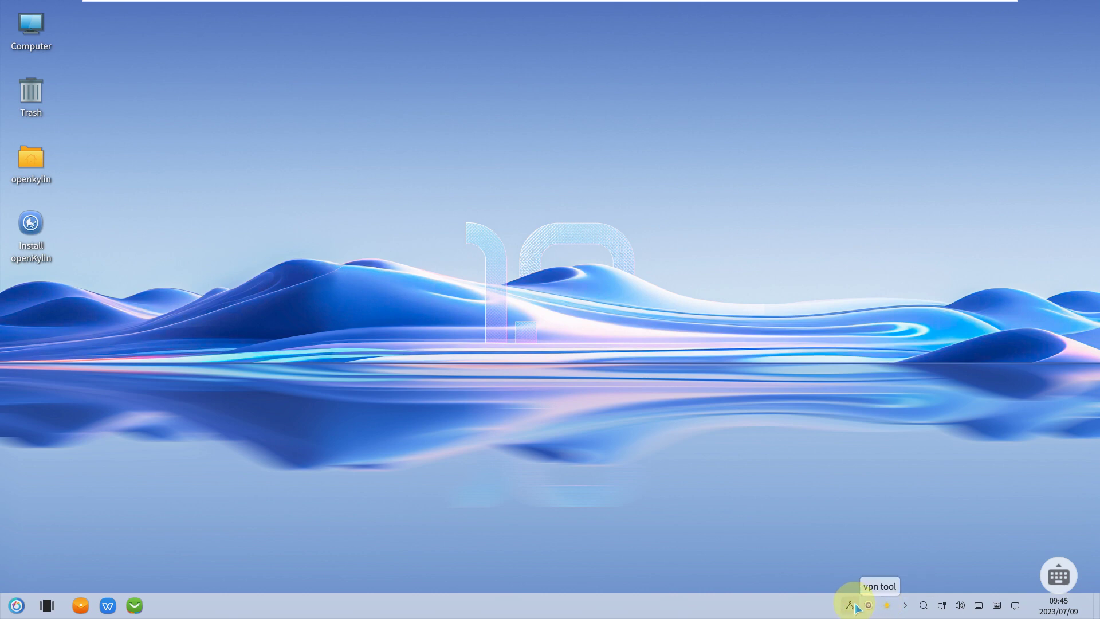
- Open the Small, Bottom taskbar panel's options menu, then dismiss it
right_click(743, 608)
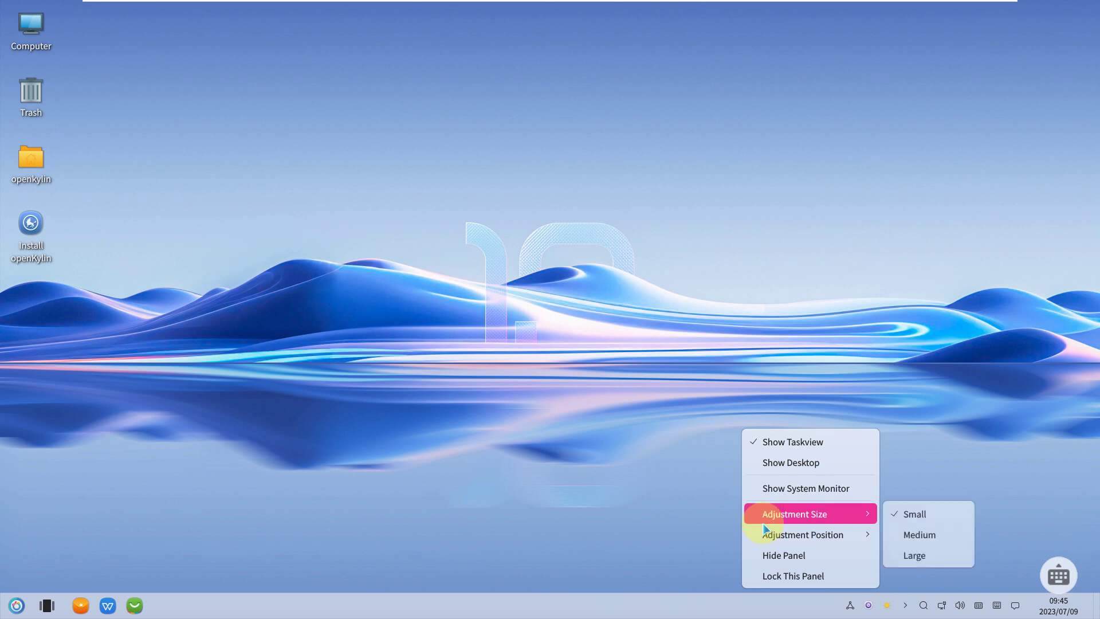
mouse_move(768, 541)
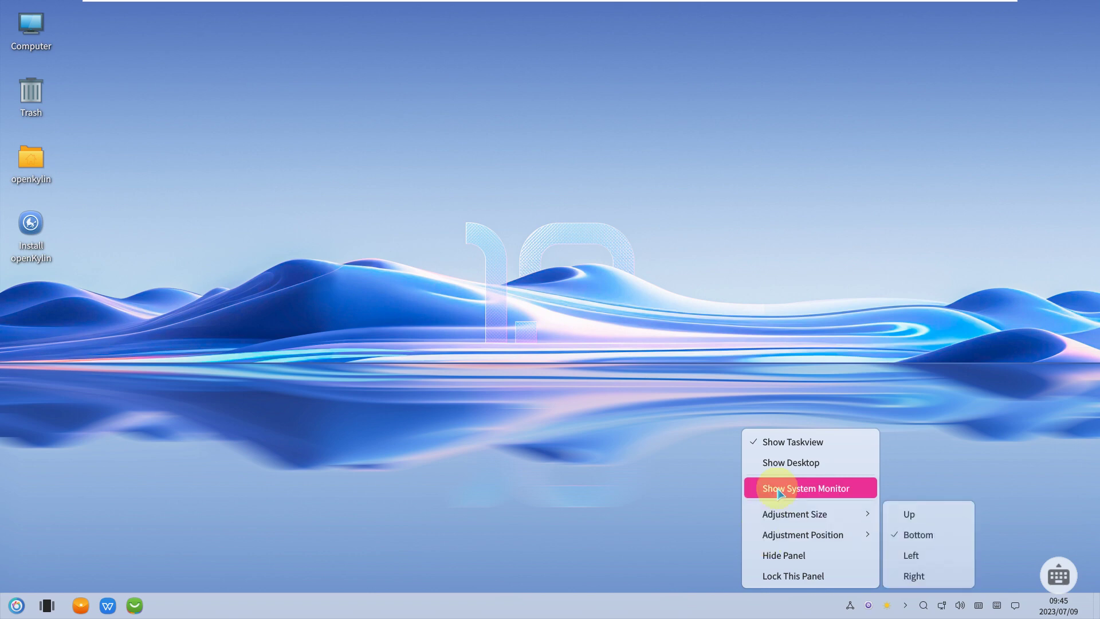
click(424, 398)
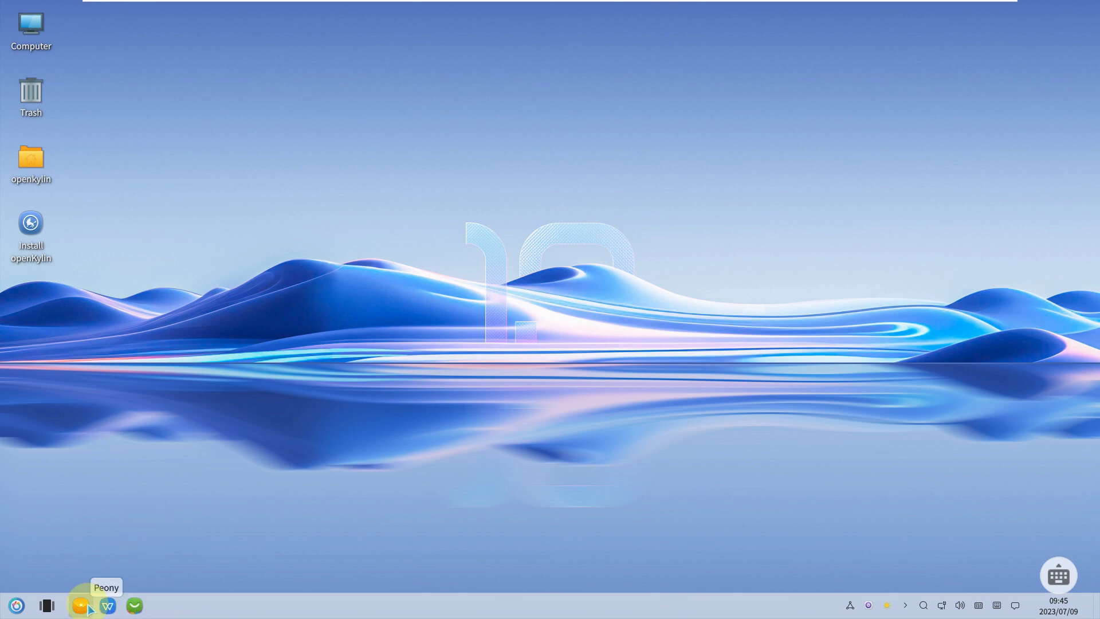
- Expand the app launcher to full screen and jump through sections A, B, C, E and F
click(16, 606)
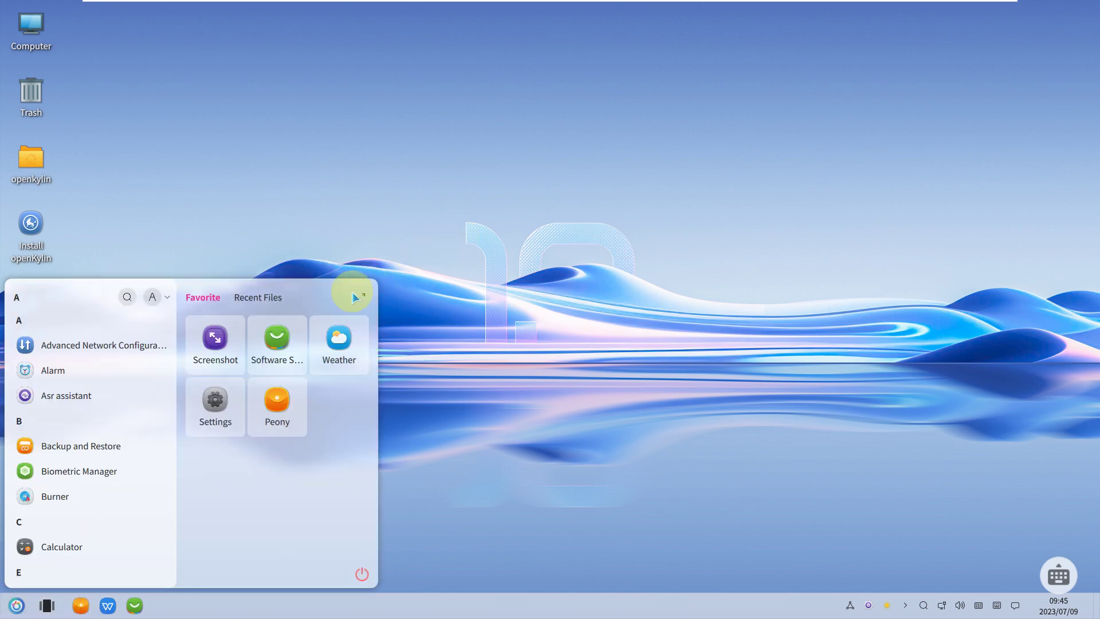
click(361, 298)
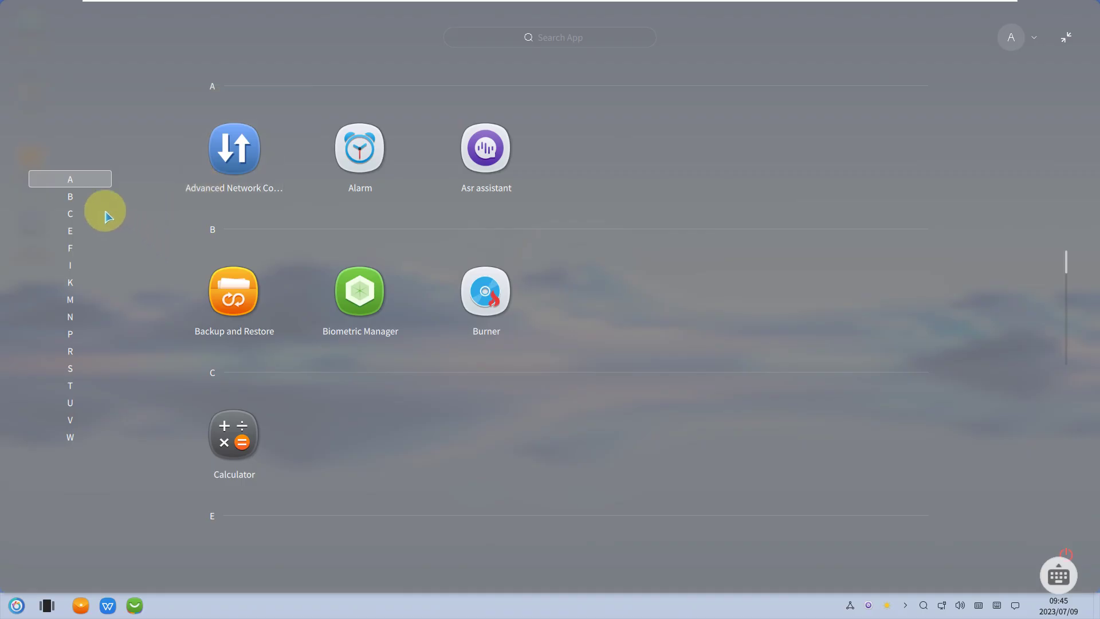
click(97, 190)
click(94, 197)
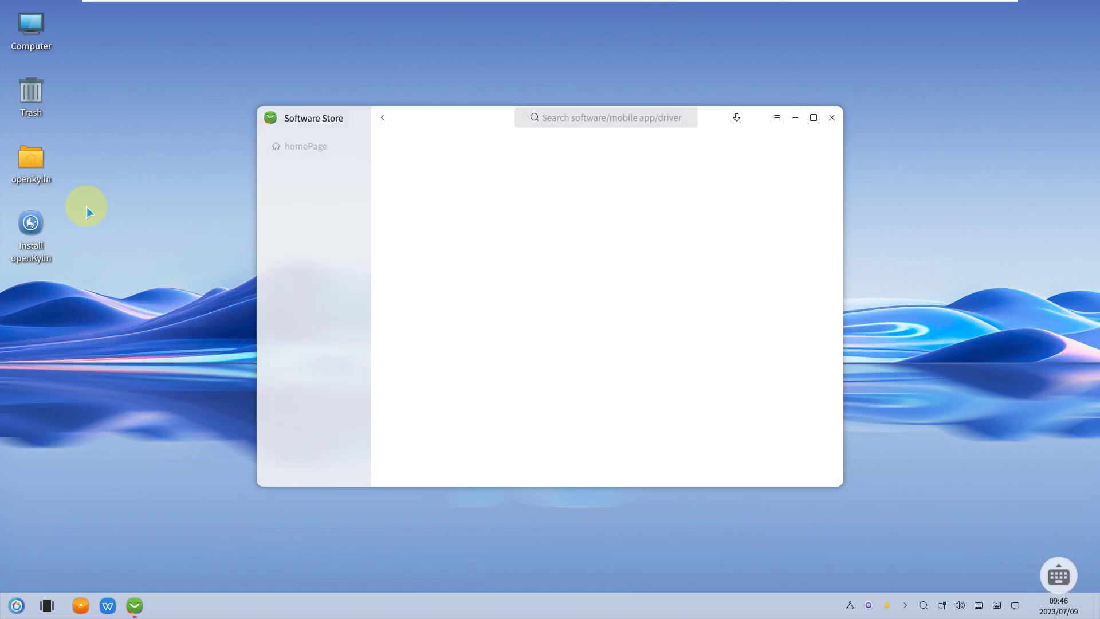
click(16, 605)
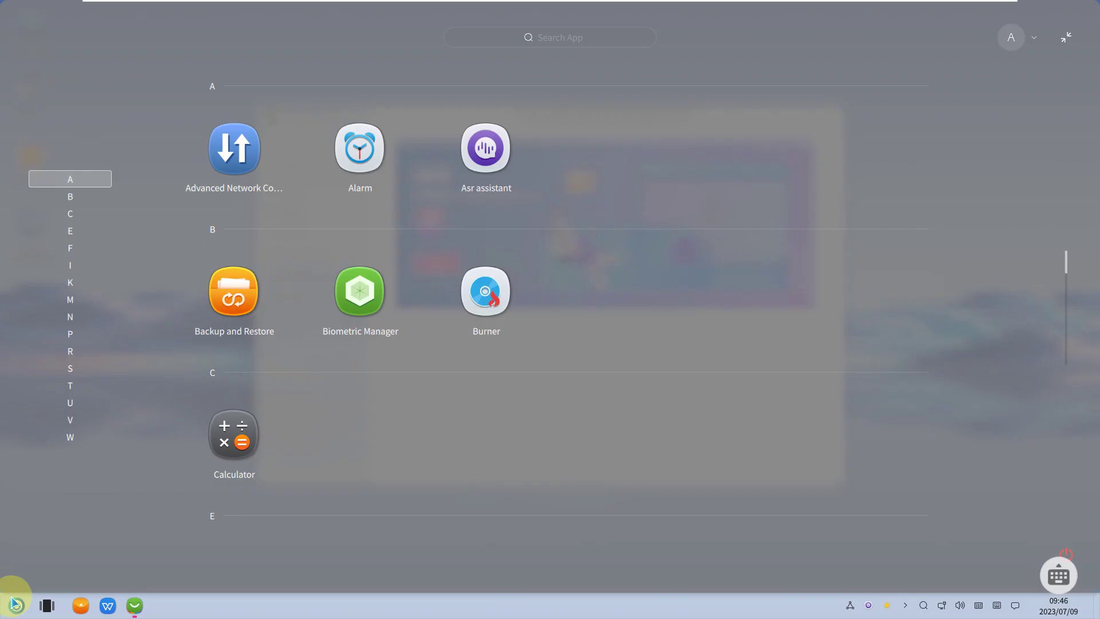
click(92, 217)
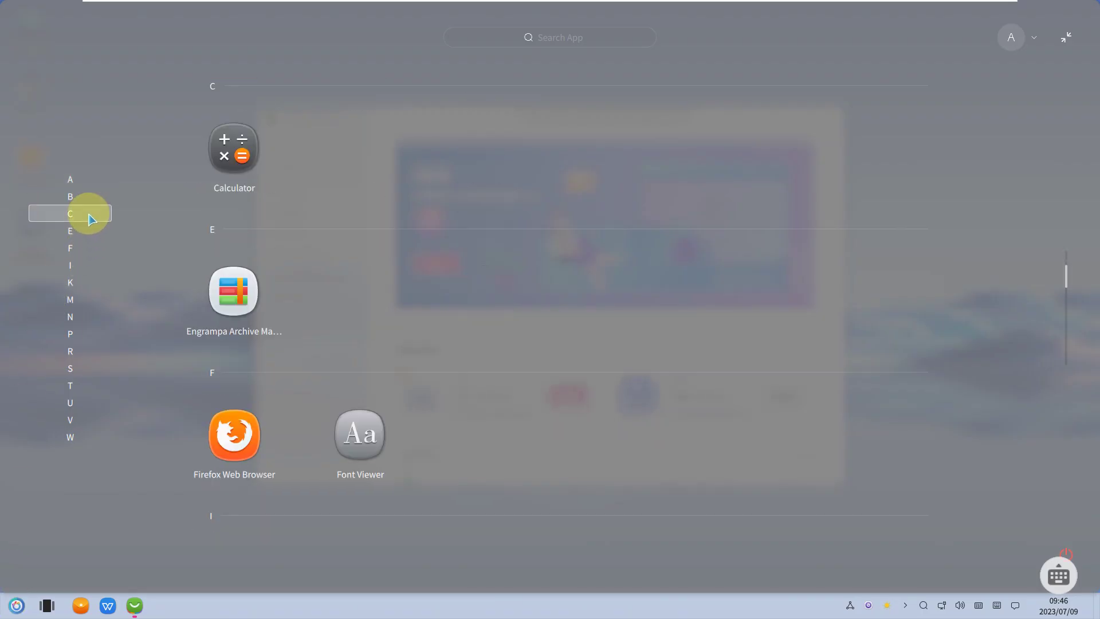
click(74, 235)
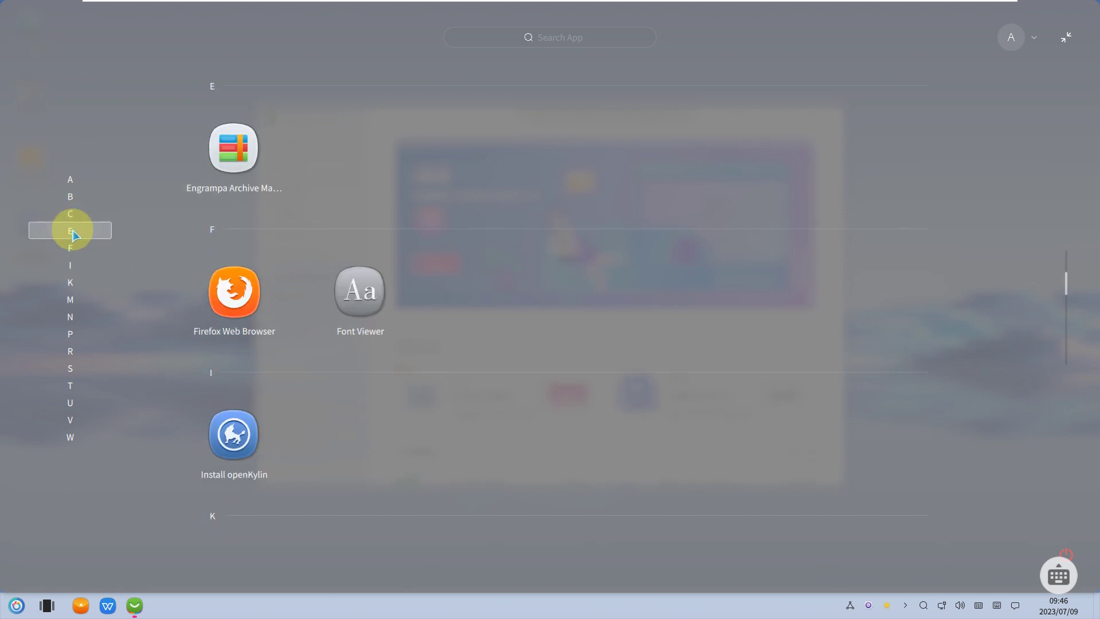
click(74, 250)
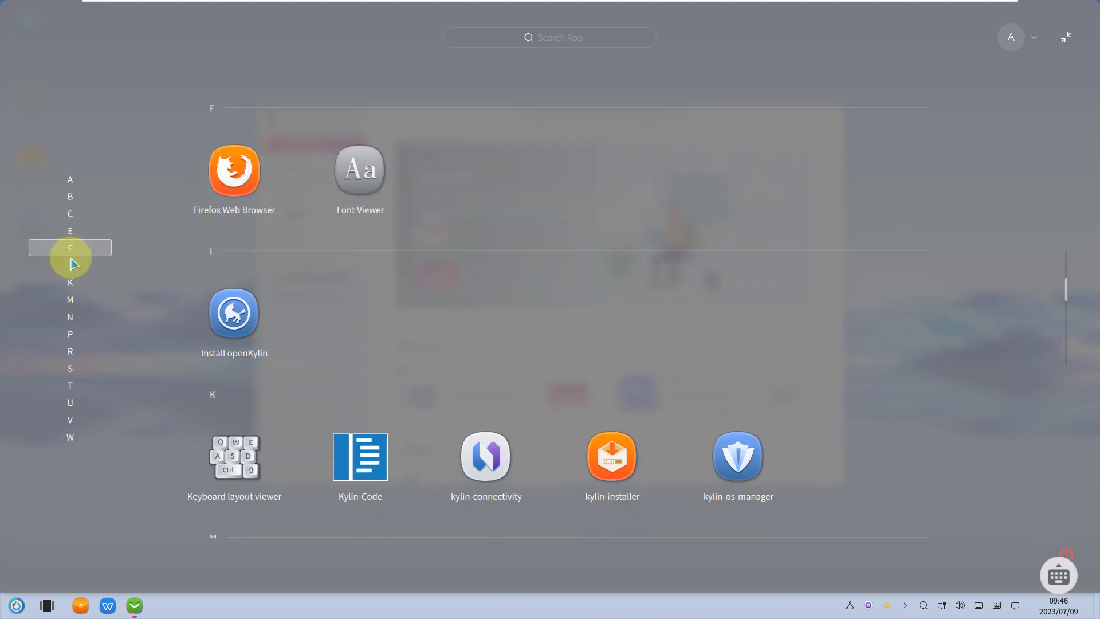
- Jump through sections I, K, M, N, P, R, S, T, U, V and W, then close the launcher
click(71, 266)
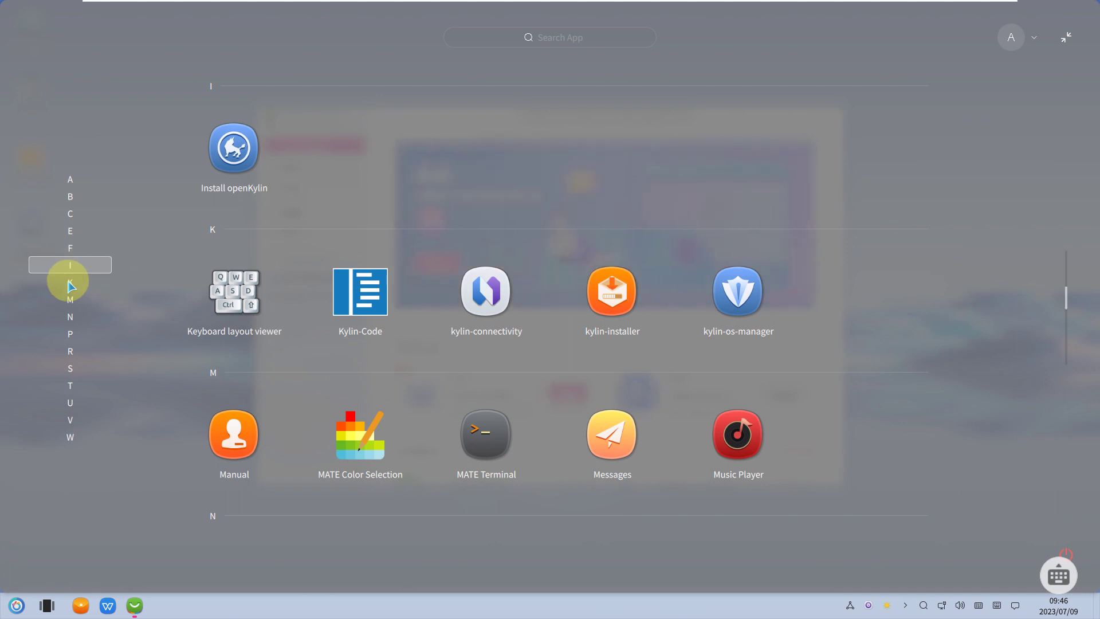
click(69, 283)
click(68, 299)
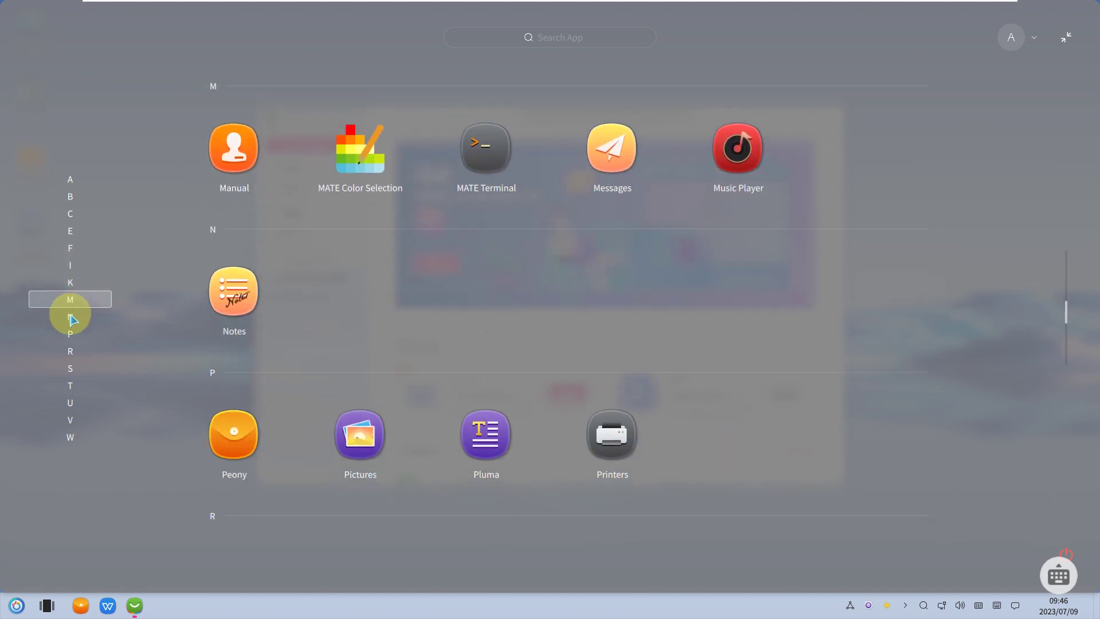
click(71, 318)
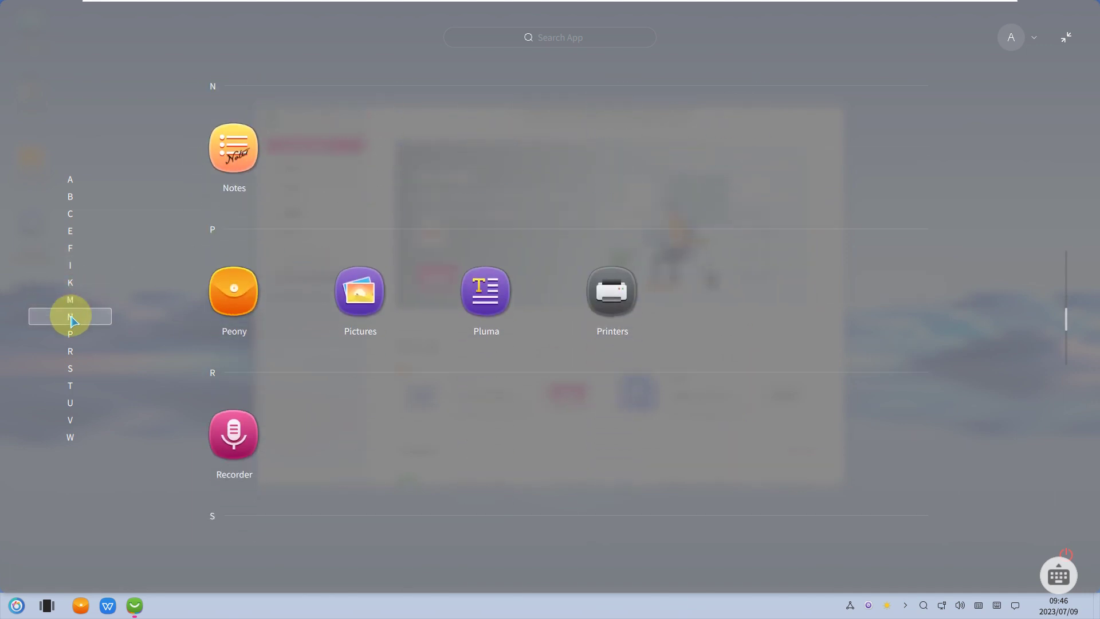
click(67, 338)
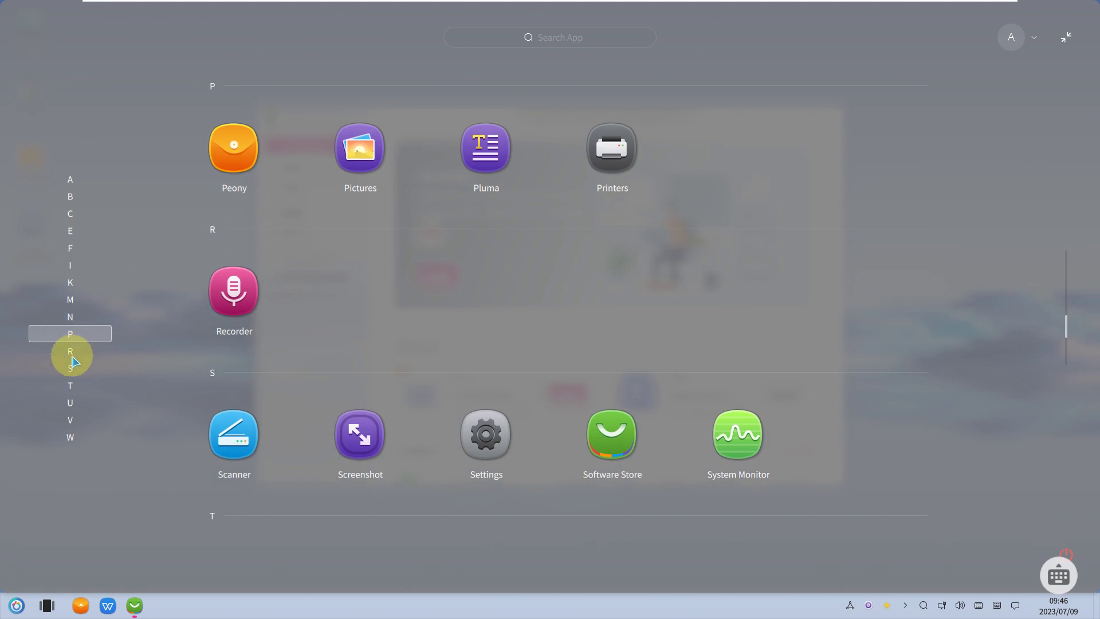
click(70, 351)
click(70, 367)
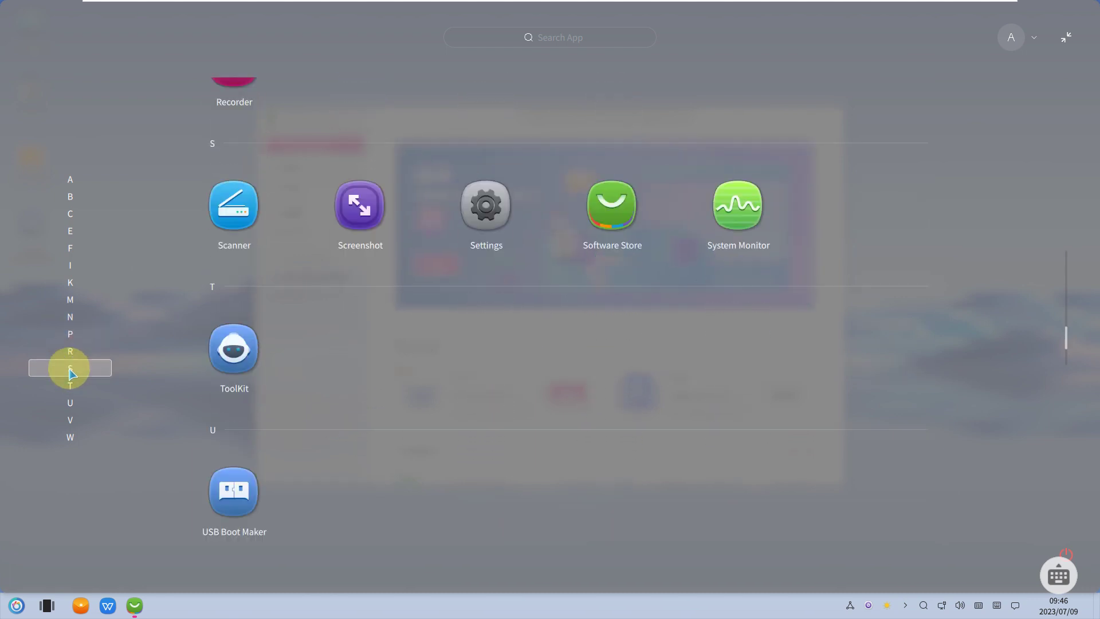
click(66, 390)
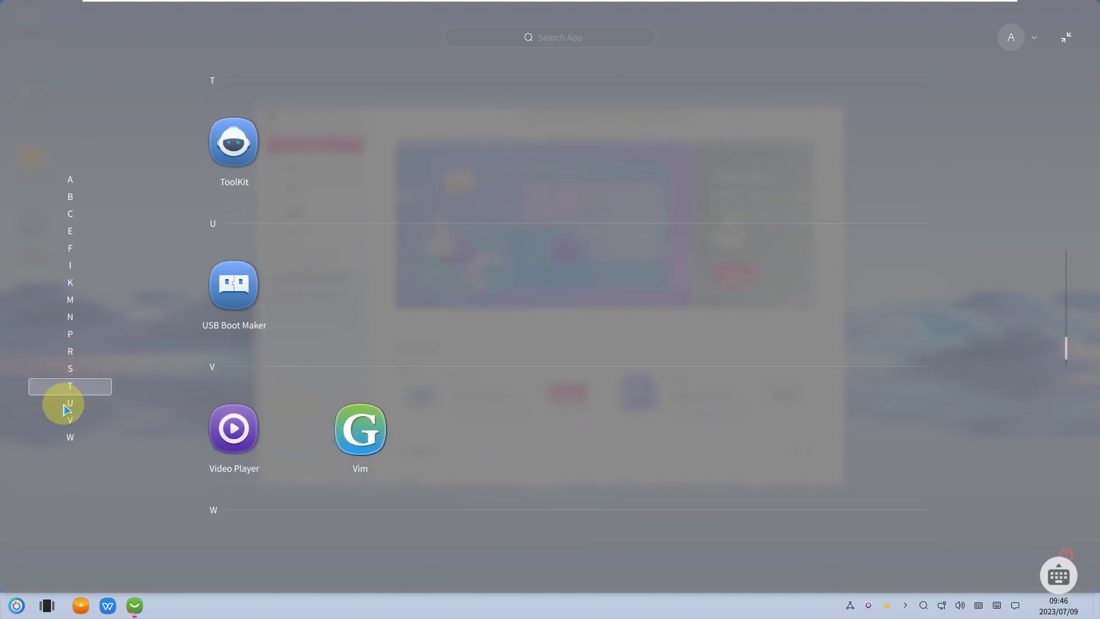
click(68, 402)
click(71, 423)
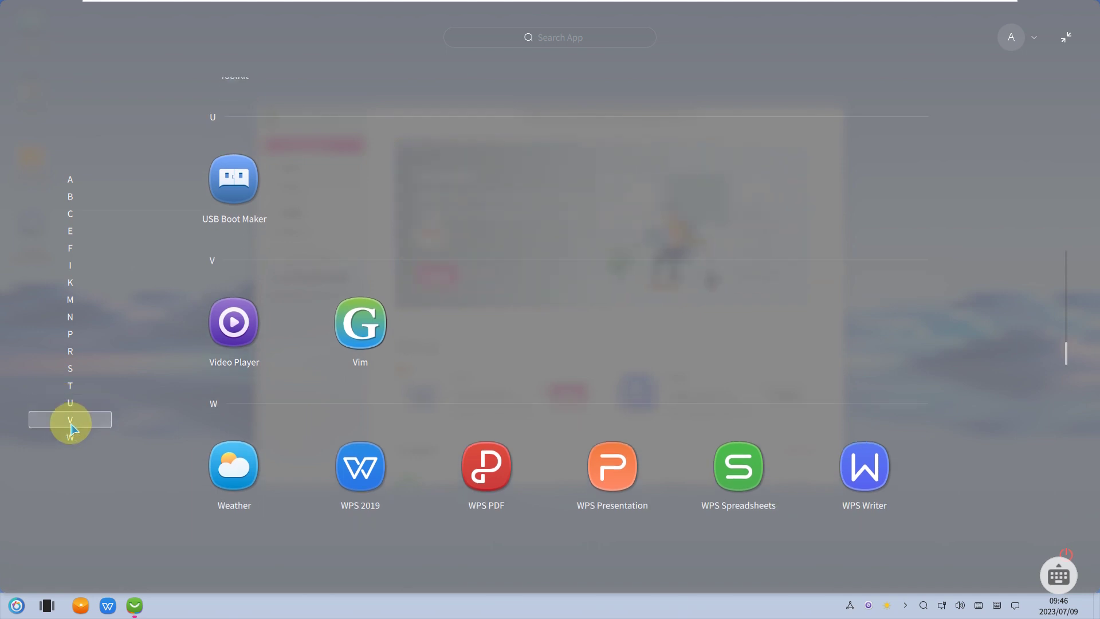
click(81, 444)
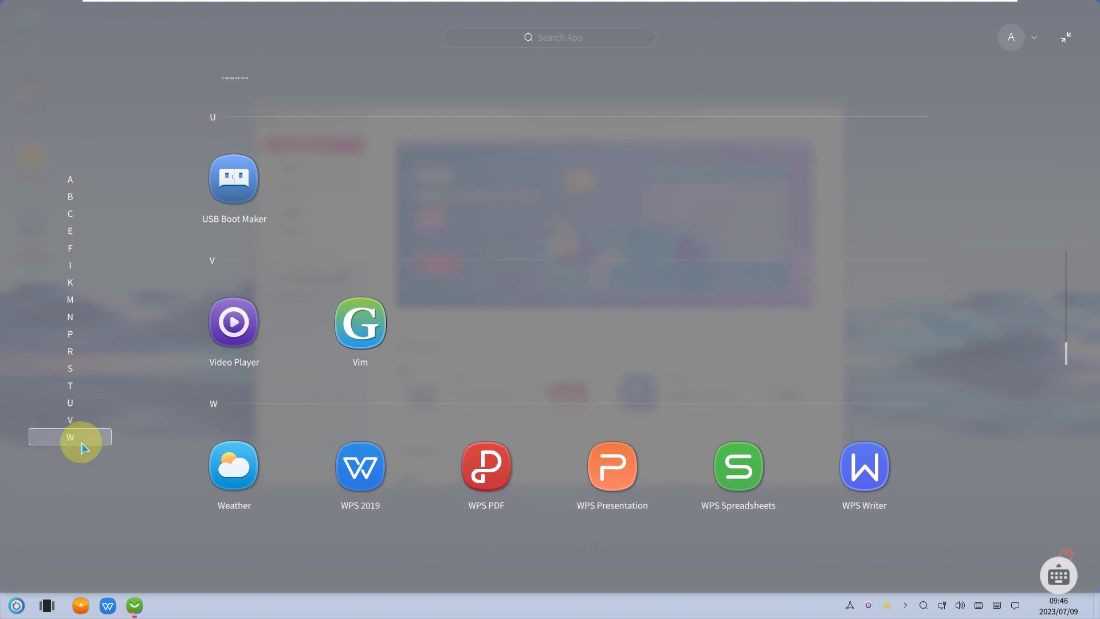
click(17, 606)
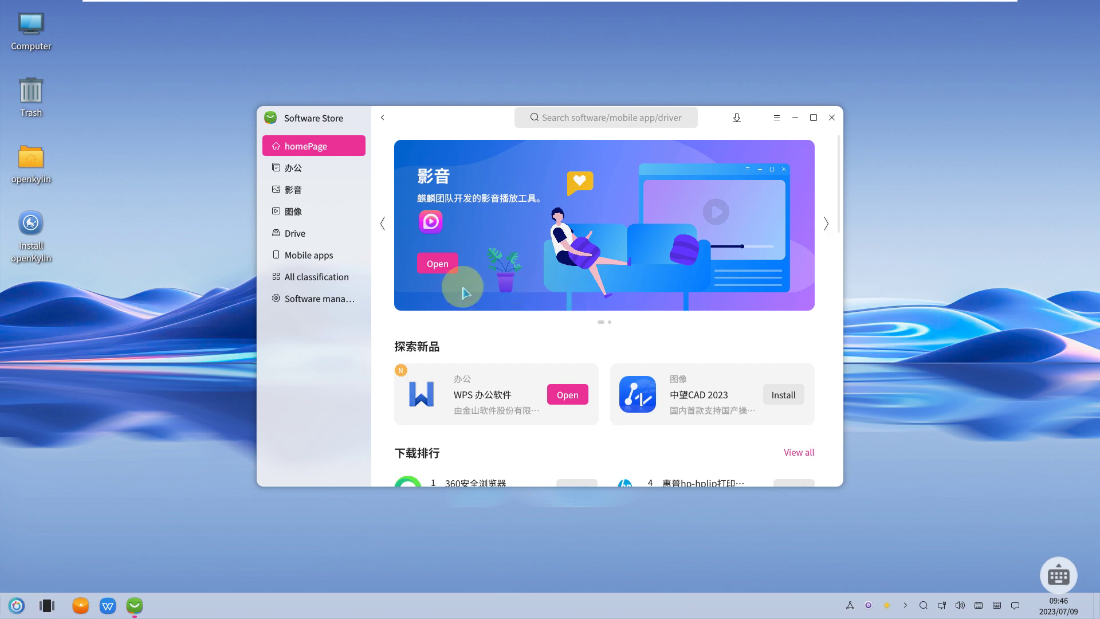
- View the Software Store's About box showing version 5.0.6.8-0k0.25 and close it
click(777, 120)
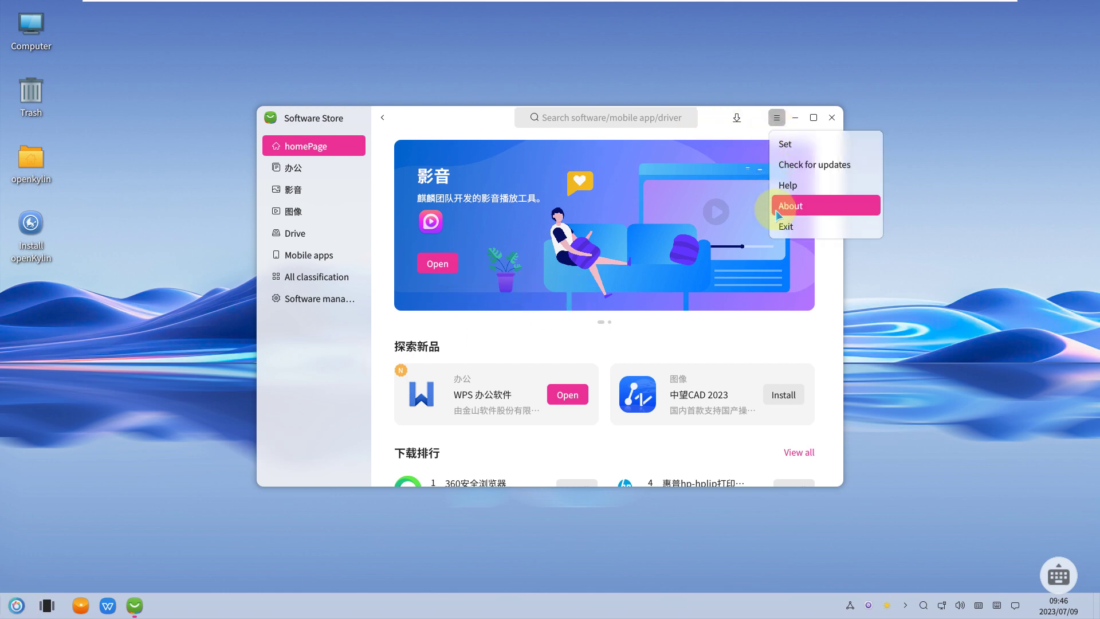
click(784, 205)
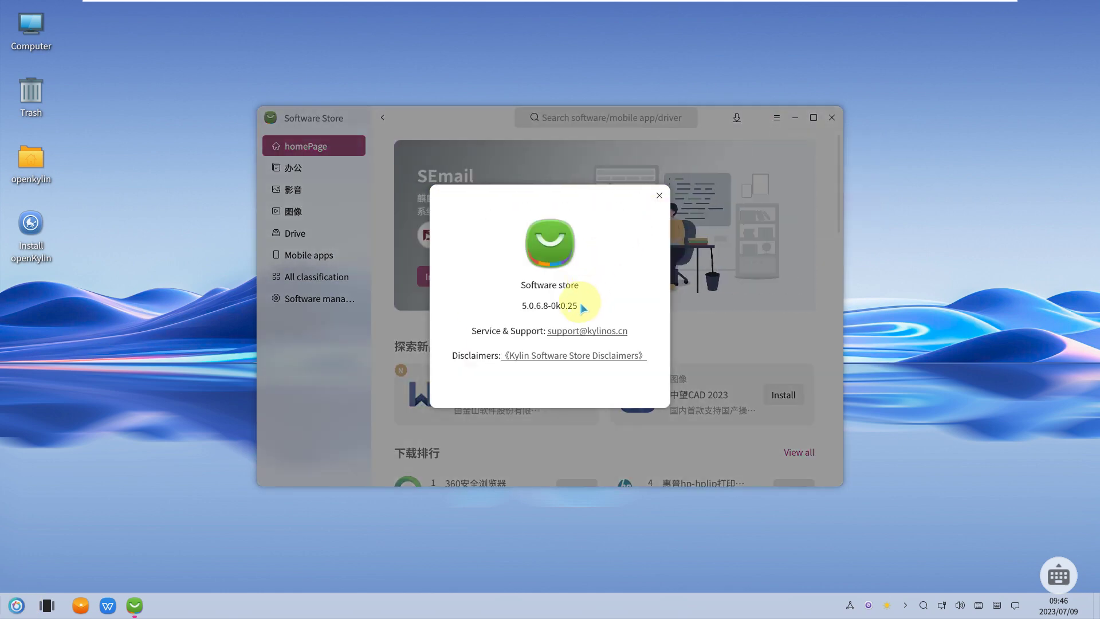
click(660, 195)
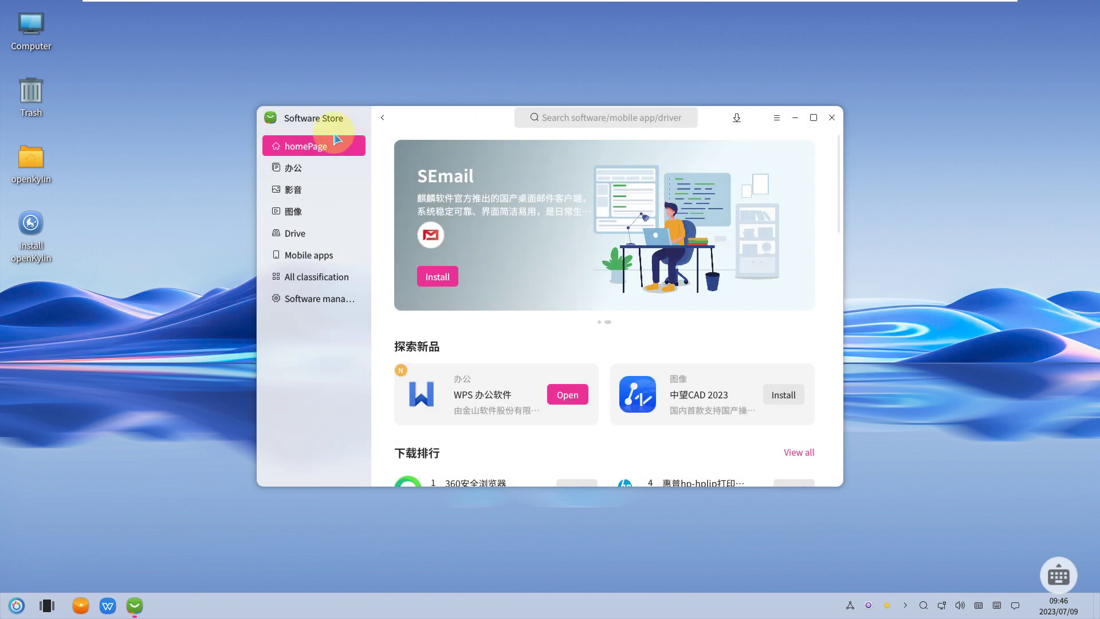
- Browse the 办公 and 影音 categories with the Software Store maximized
click(298, 172)
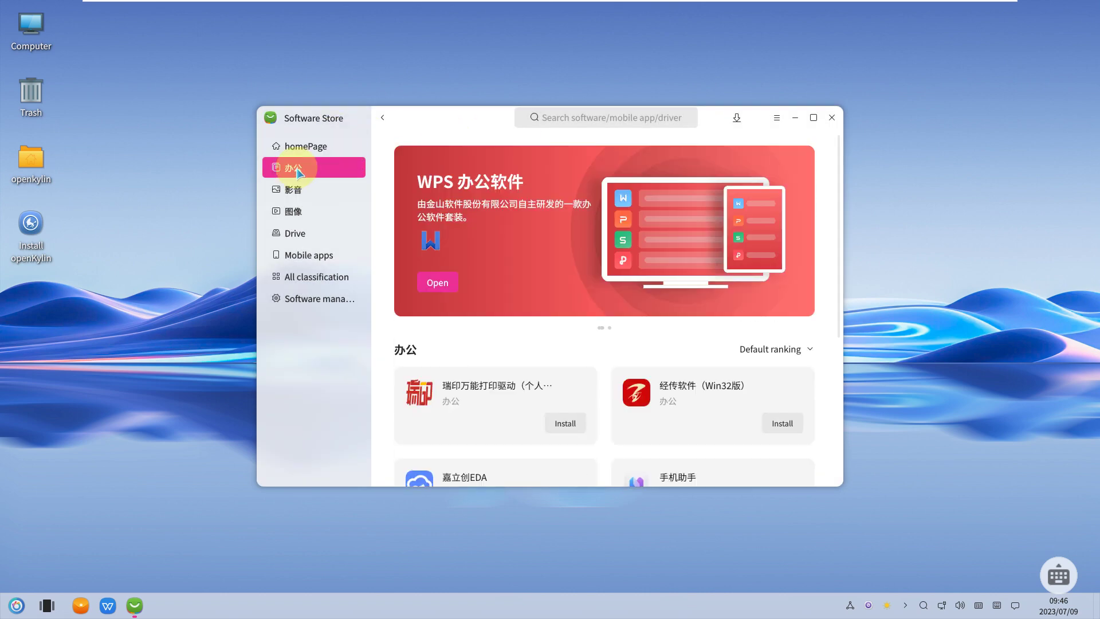
click(293, 189)
click(813, 118)
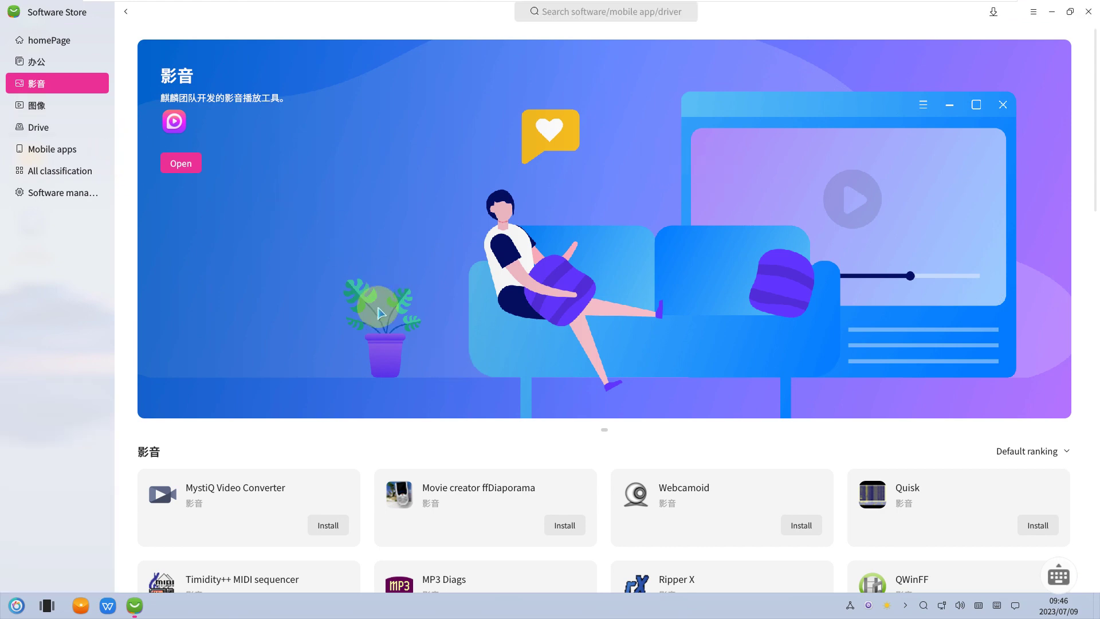
scroll(363, 351, down, 7)
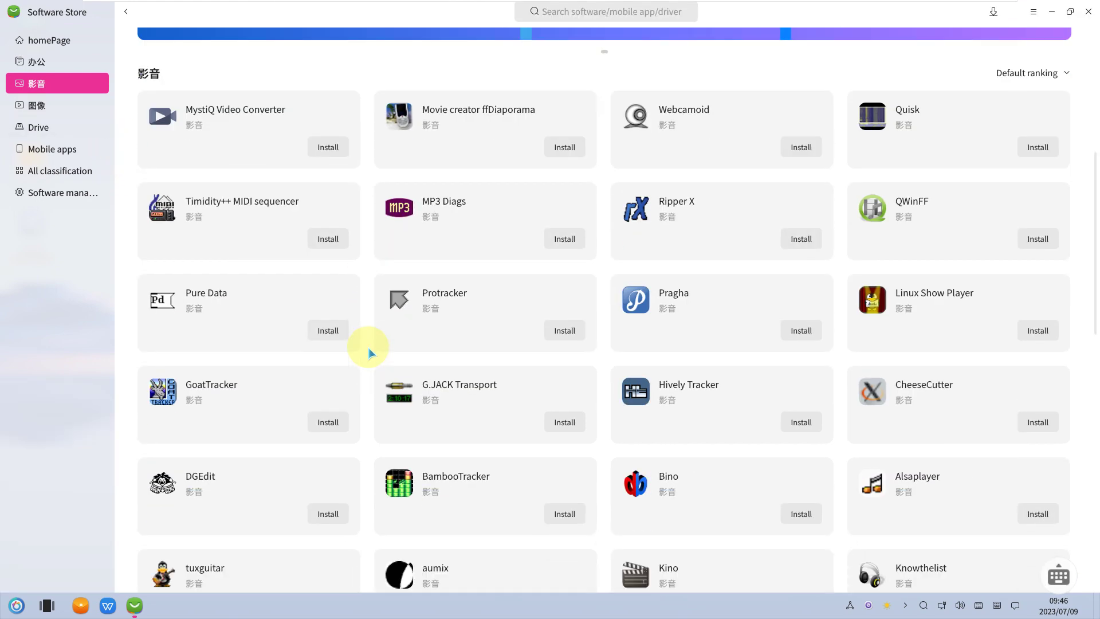
scroll(368, 351, down, 4)
- View the 图像, Drive and Mobile apps categories
click(62, 113)
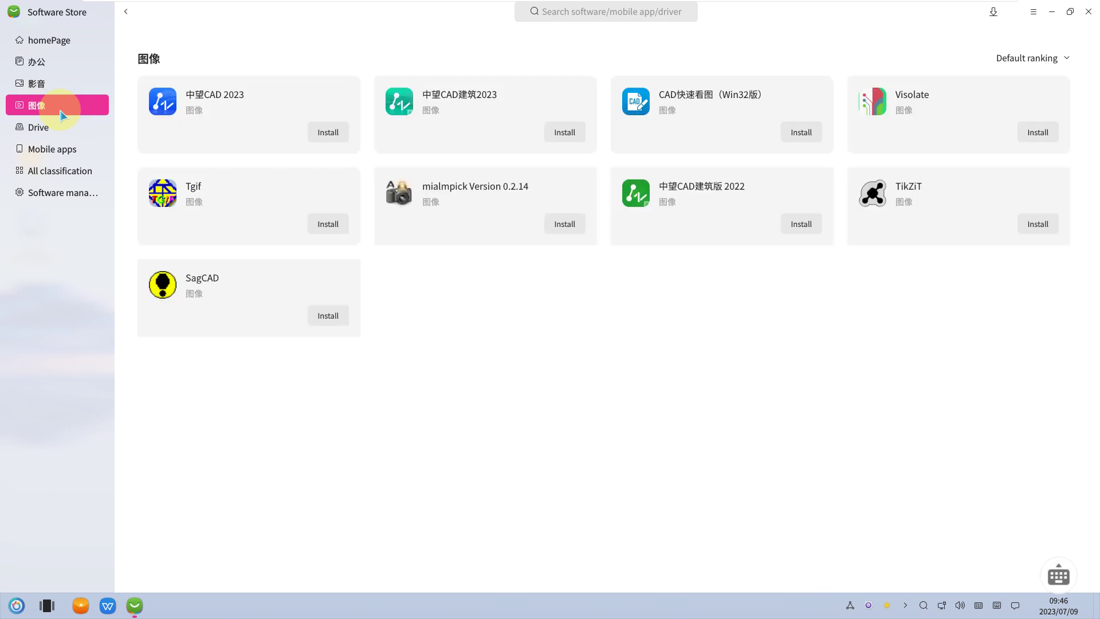
click(61, 127)
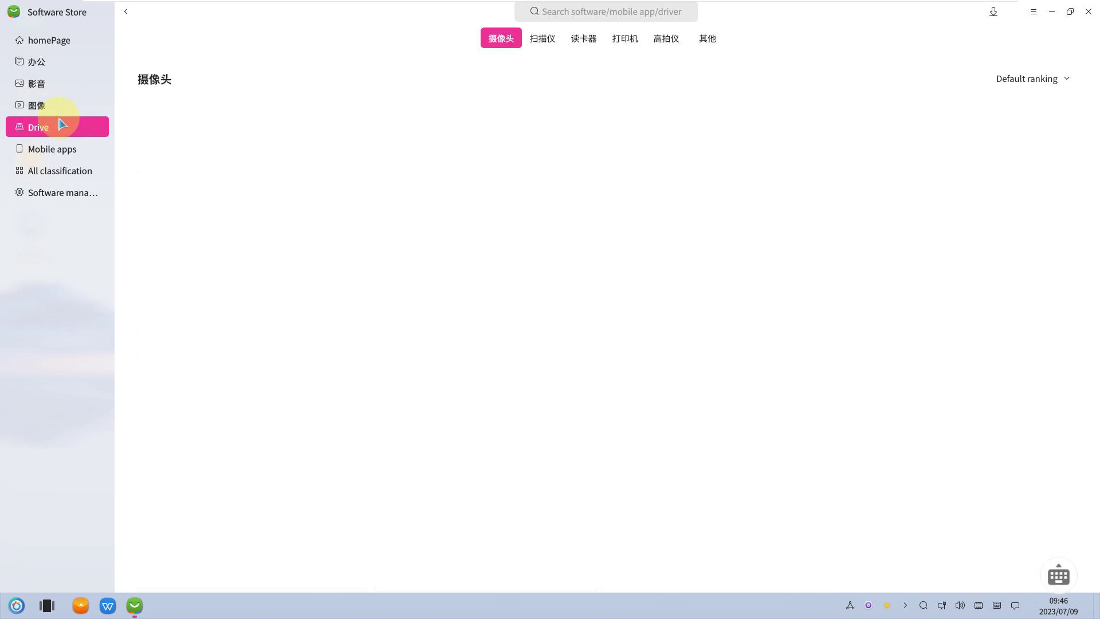
click(61, 147)
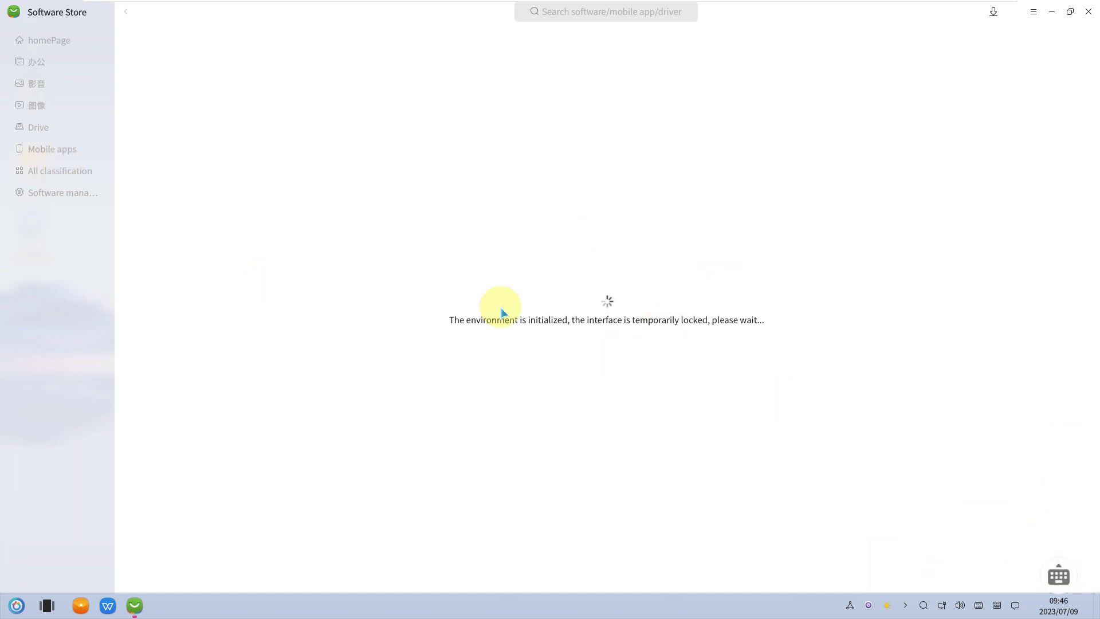
- Close the Software Store and launch the openKylin installer from its Install openKylin icon
click(1088, 11)
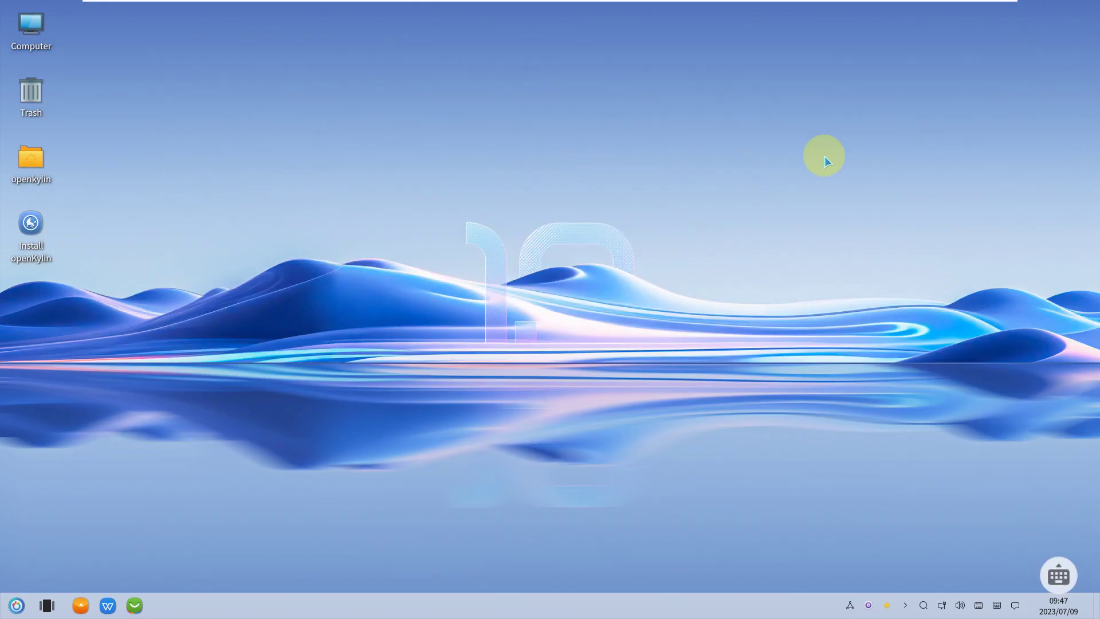
right_click(41, 217)
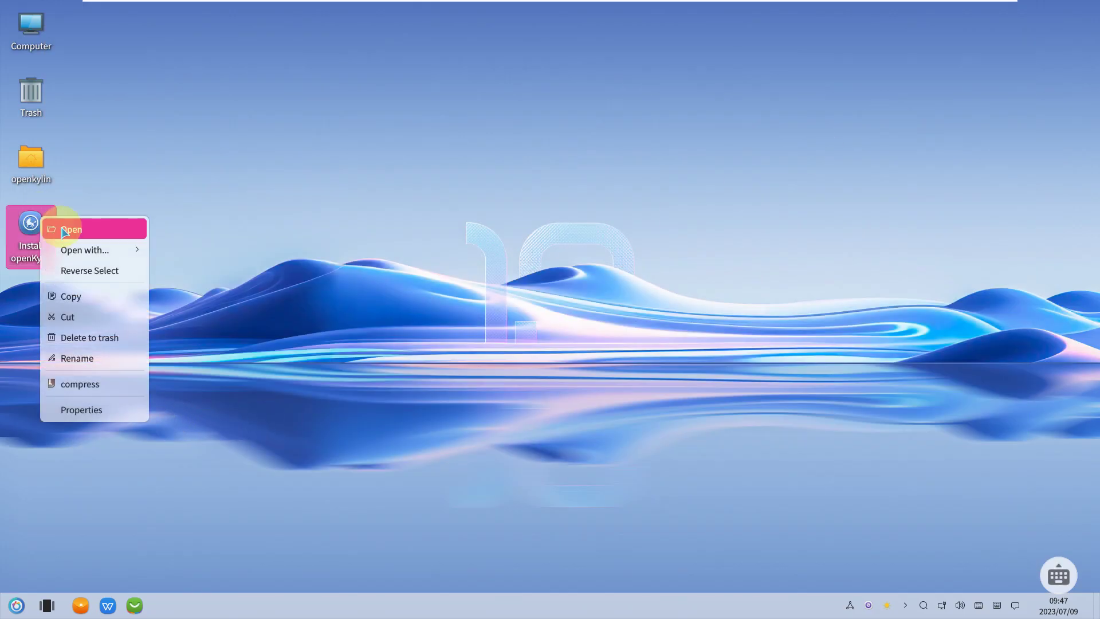
click(63, 231)
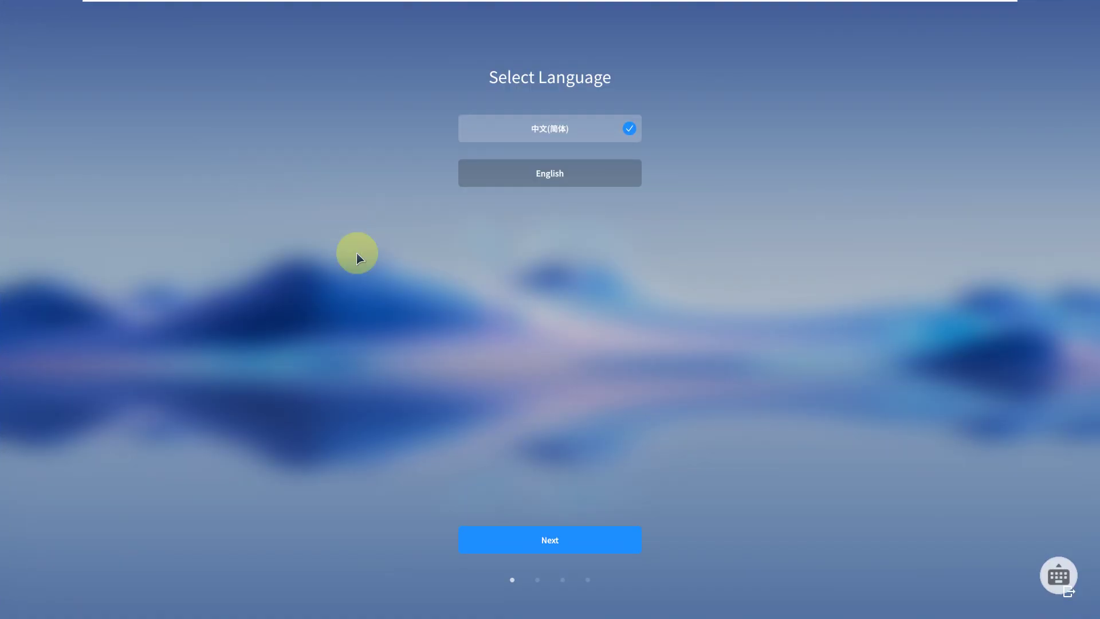
- Choose English as the installer language and click California on the timezone map to reach user creation
click(551, 176)
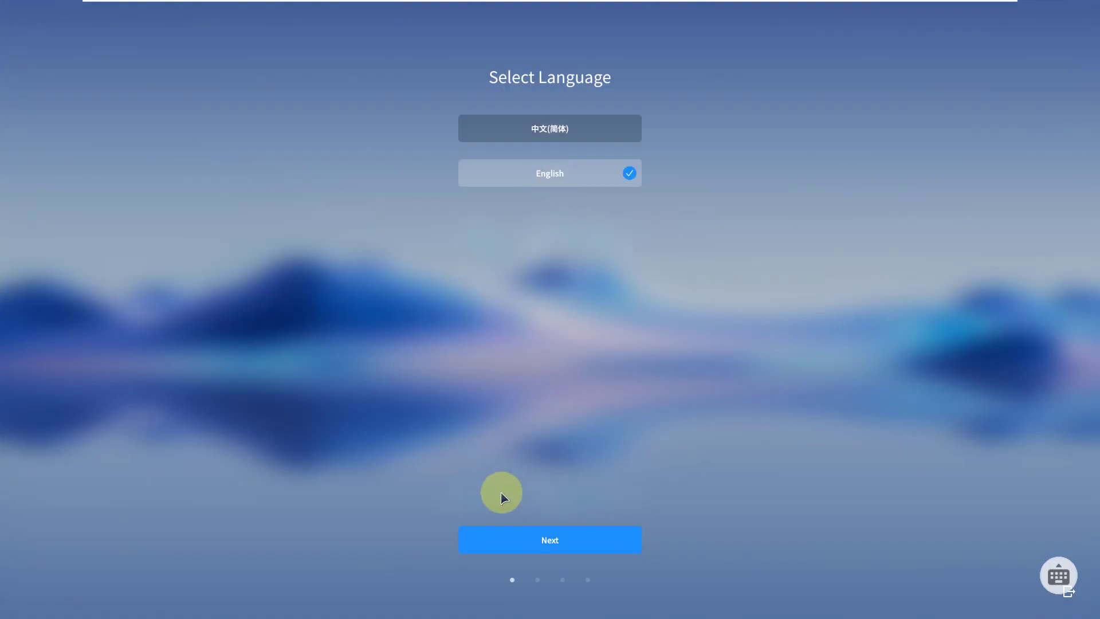
click(506, 539)
click(354, 233)
click(538, 541)
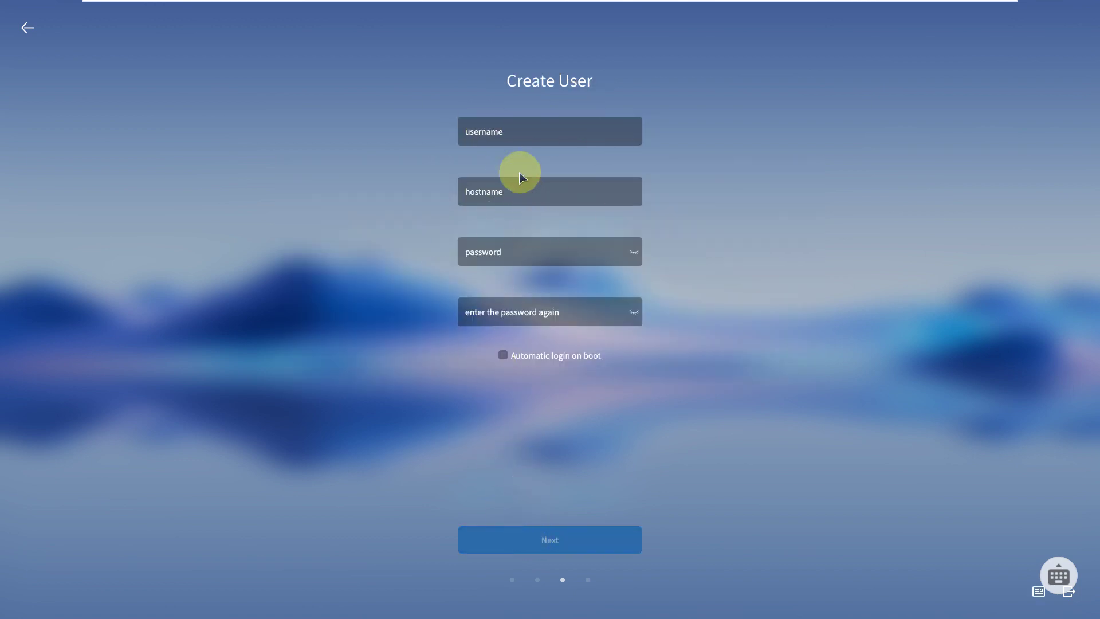
- Shorten the hostname by deleting its machine suffix so it matches the username
click(512, 132)
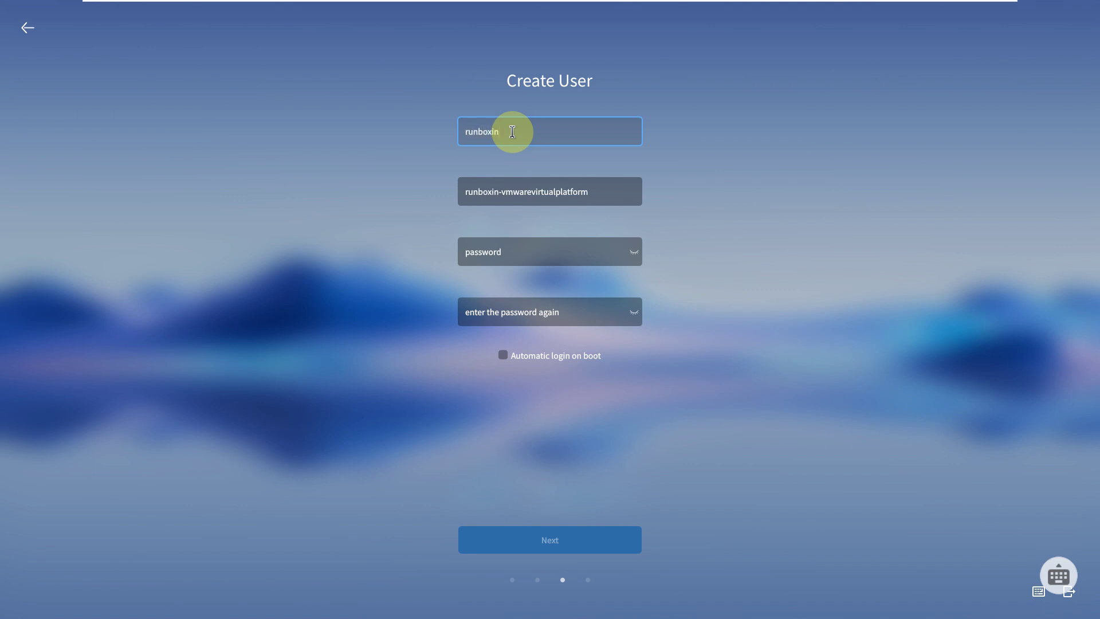
drag(503, 193, 628, 208)
key(BackSpace)
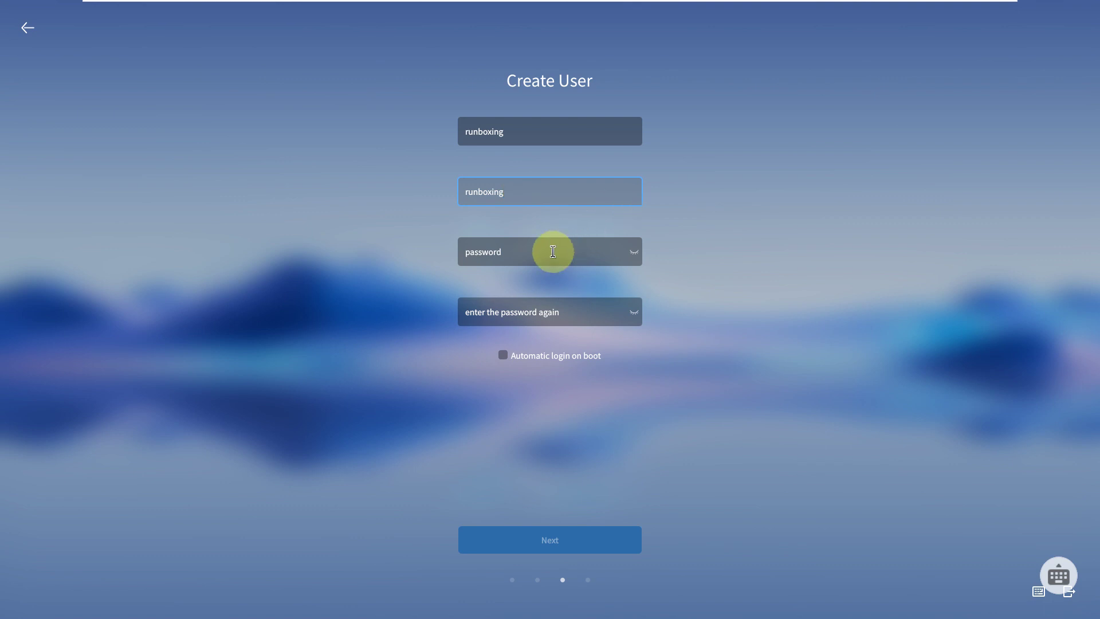
- Enter and confirm the account password, reveal it, and enable automatic login on boot
click(553, 251)
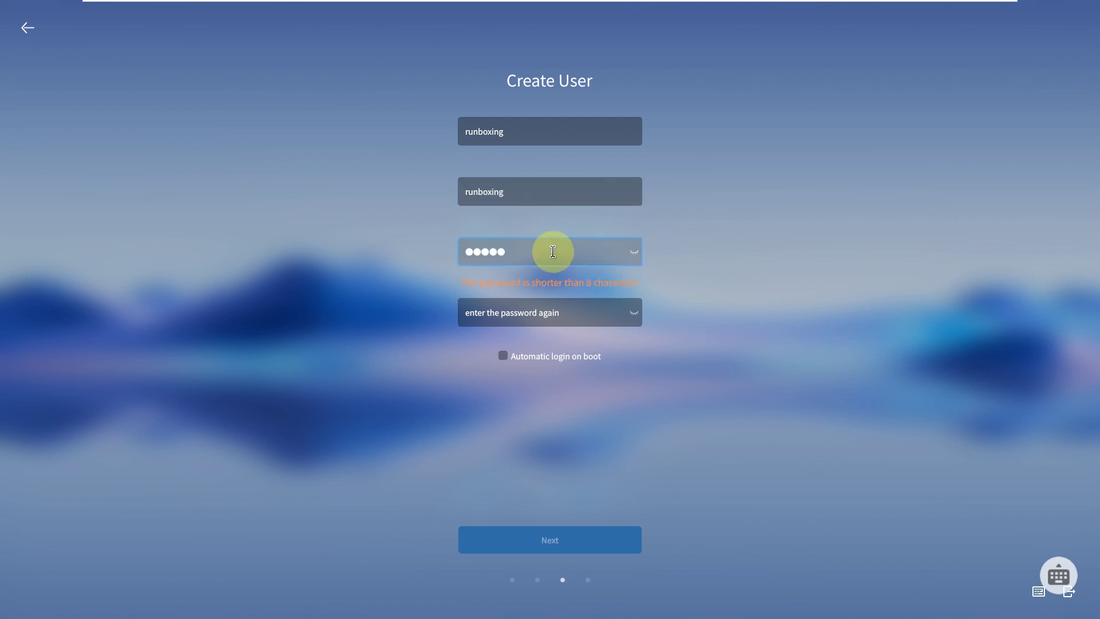
click(534, 319)
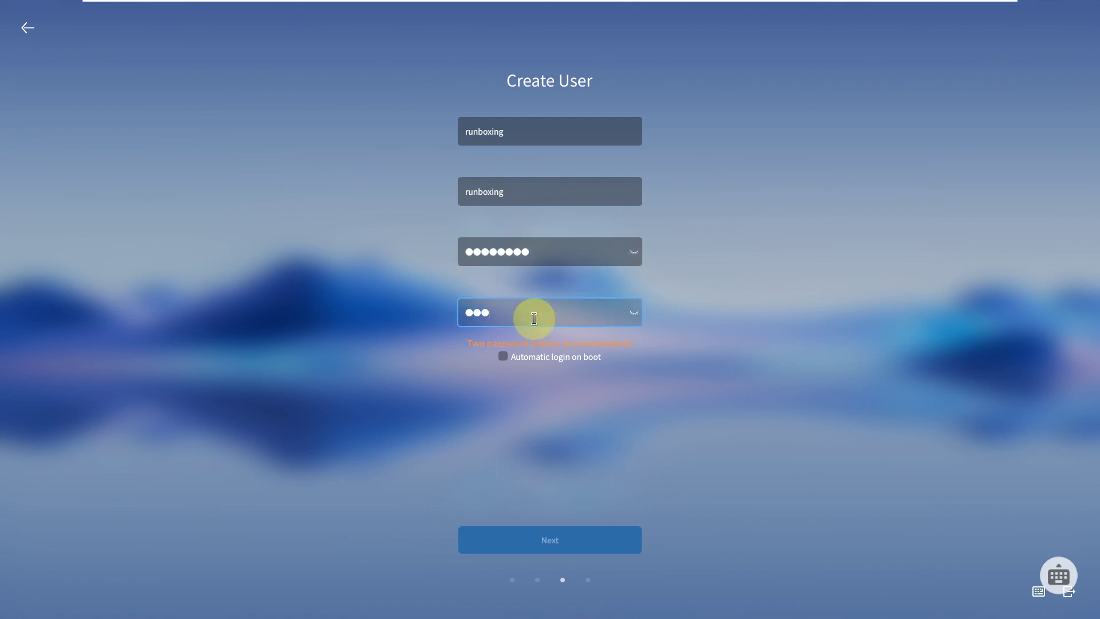
text(1)
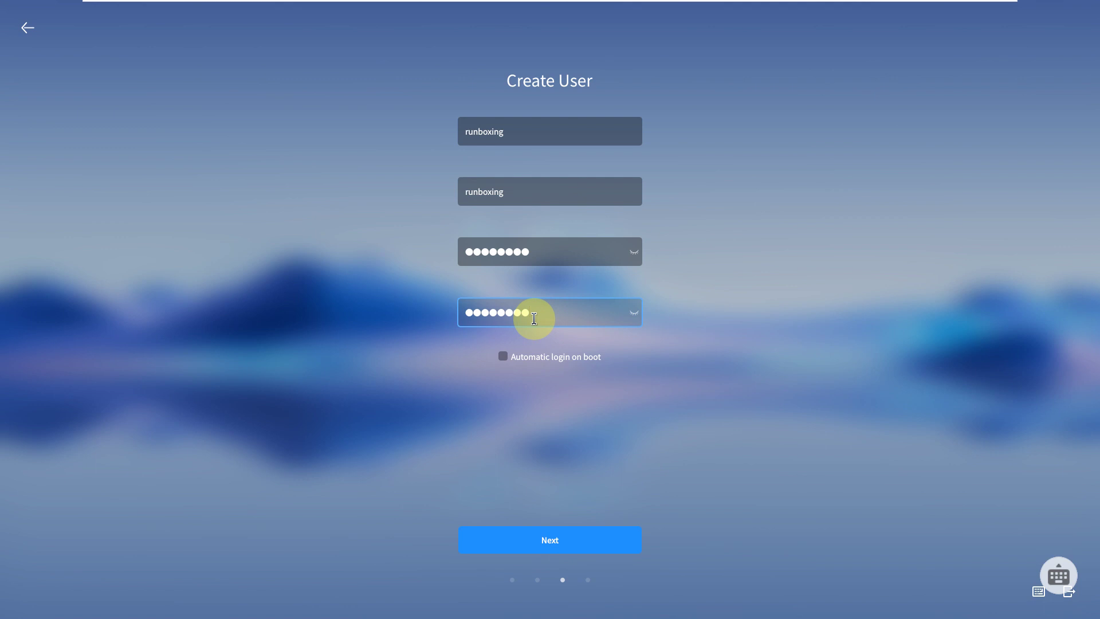
click(635, 254)
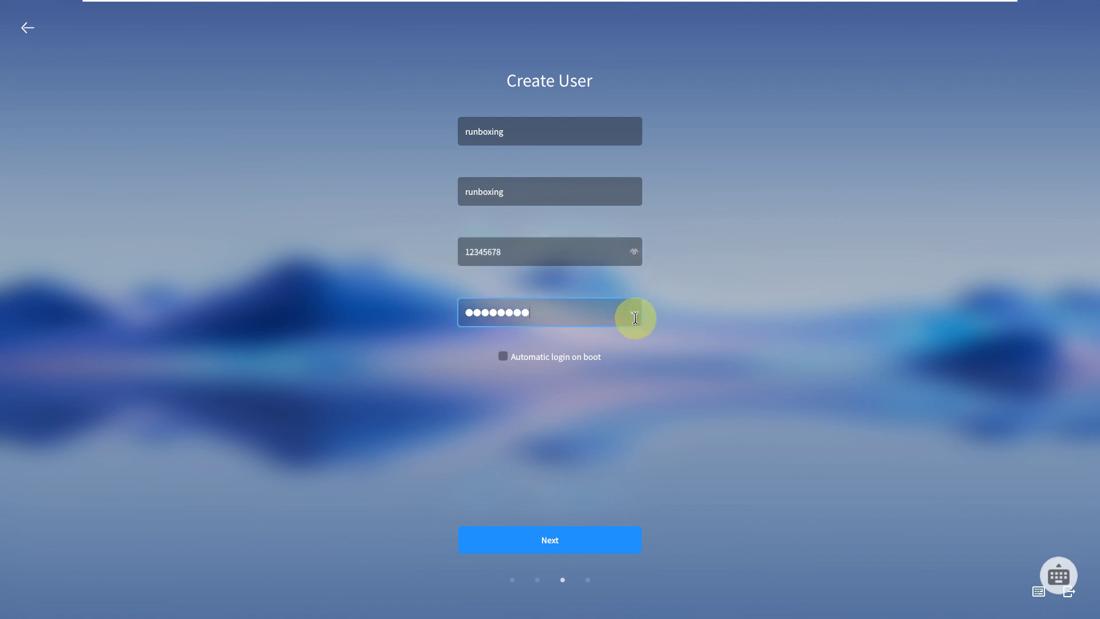
click(538, 363)
- Select Full install on /dev/sda after previewing Custom install, then exit the installer to the live desktop
click(553, 535)
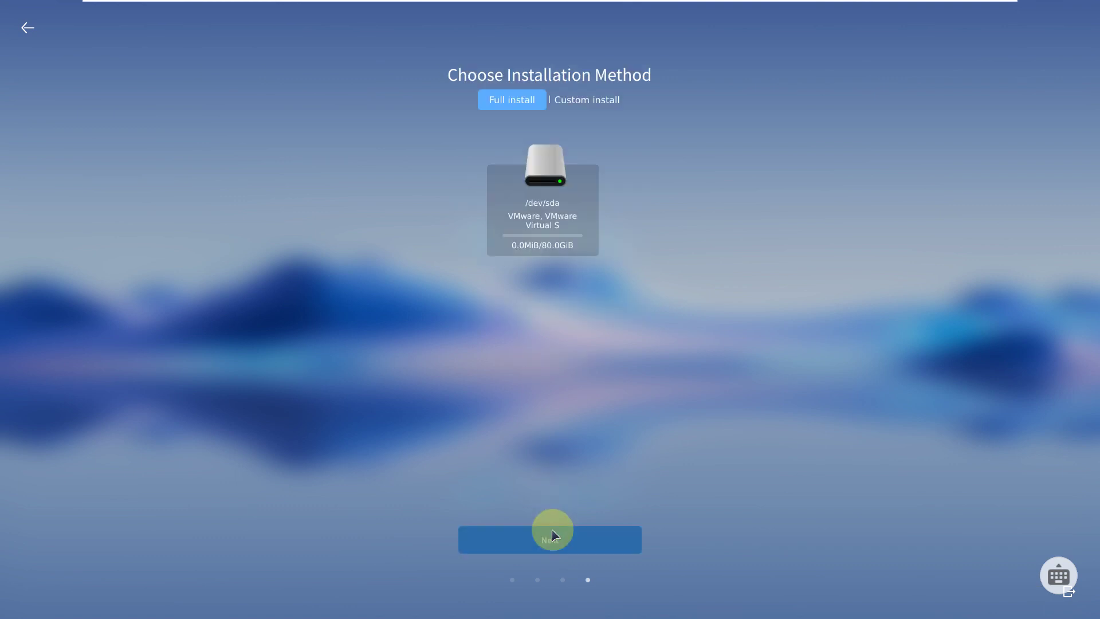
click(552, 235)
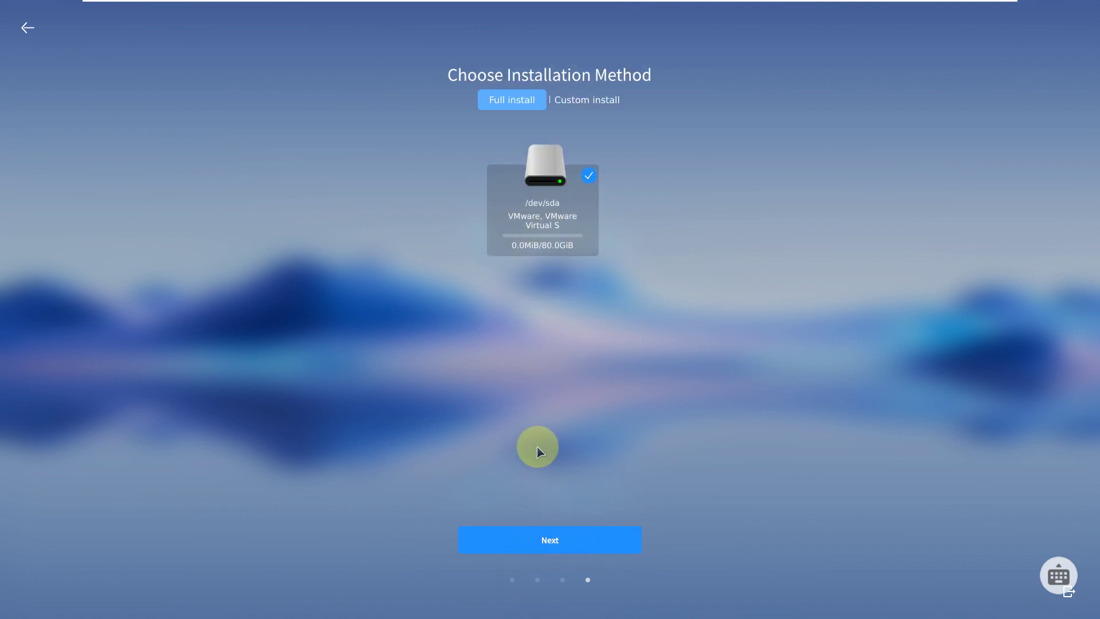
click(572, 108)
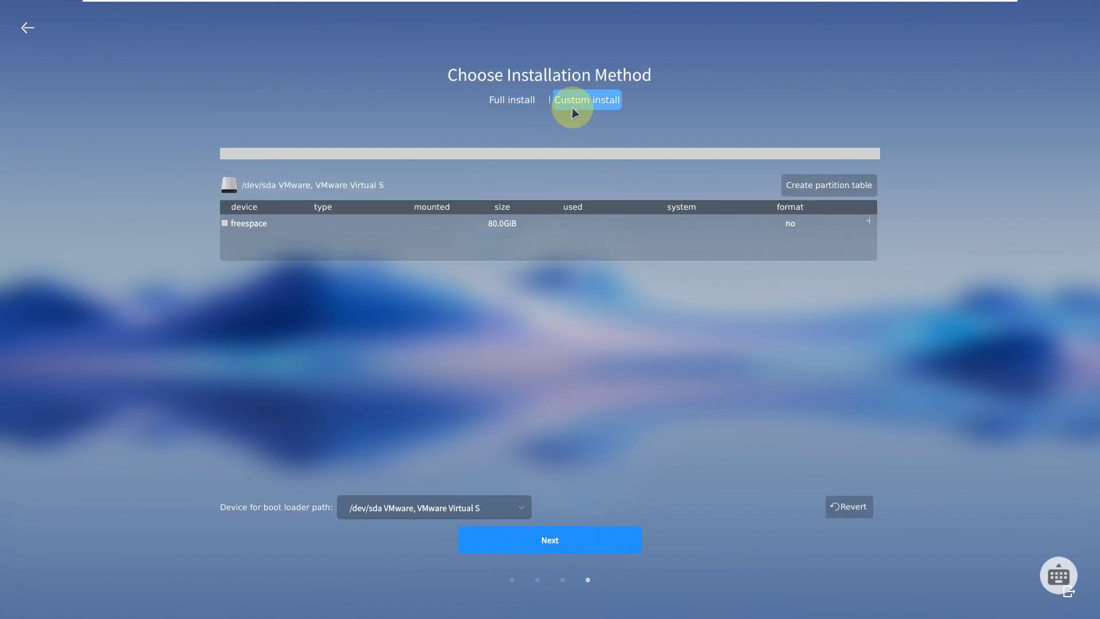
click(528, 104)
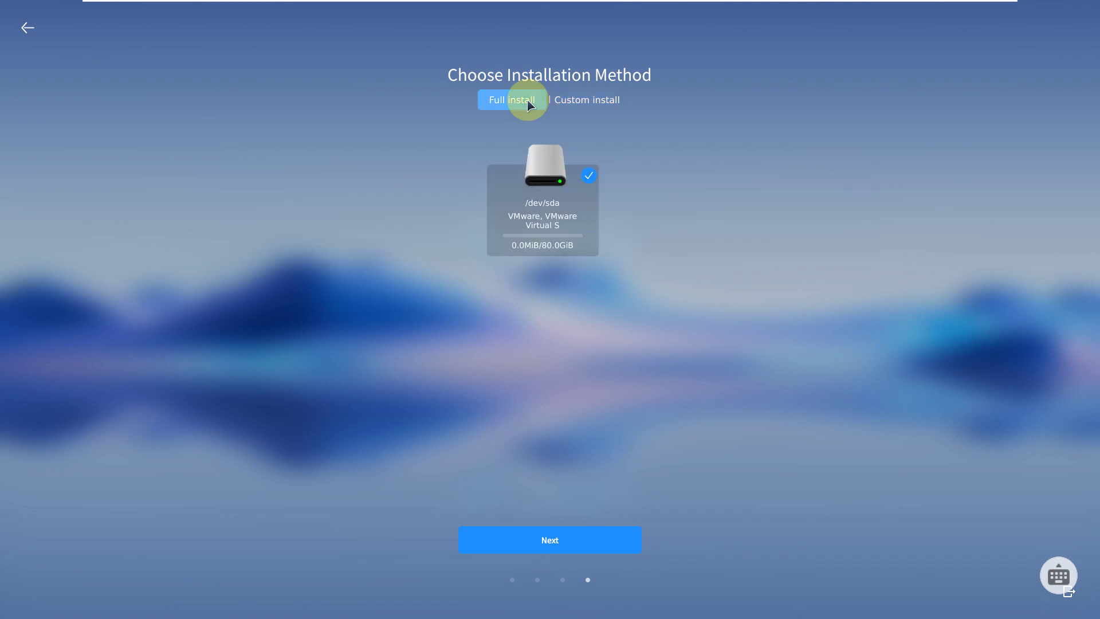
click(1065, 592)
click(669, 362)
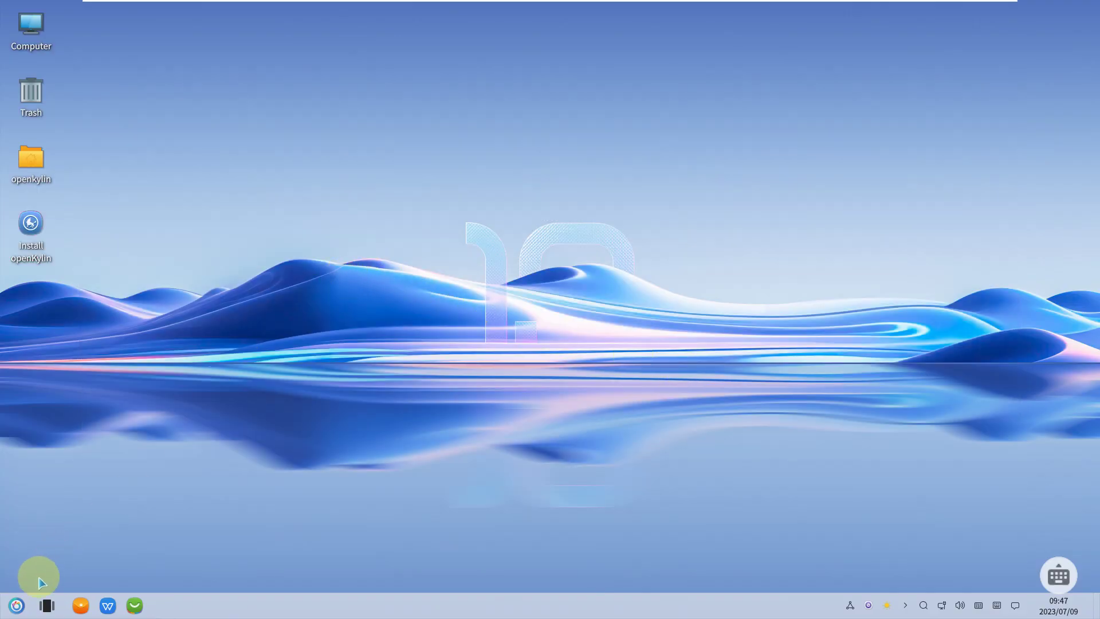
- Launch System Monitor from the S section of the app list and scroll through All Process
click(17, 604)
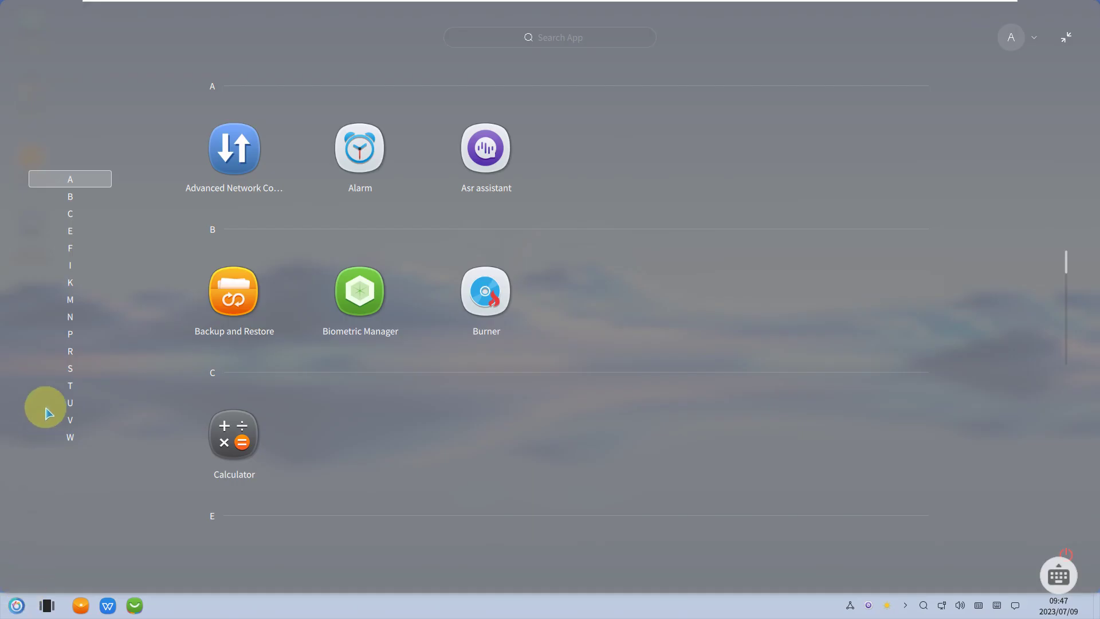
click(72, 369)
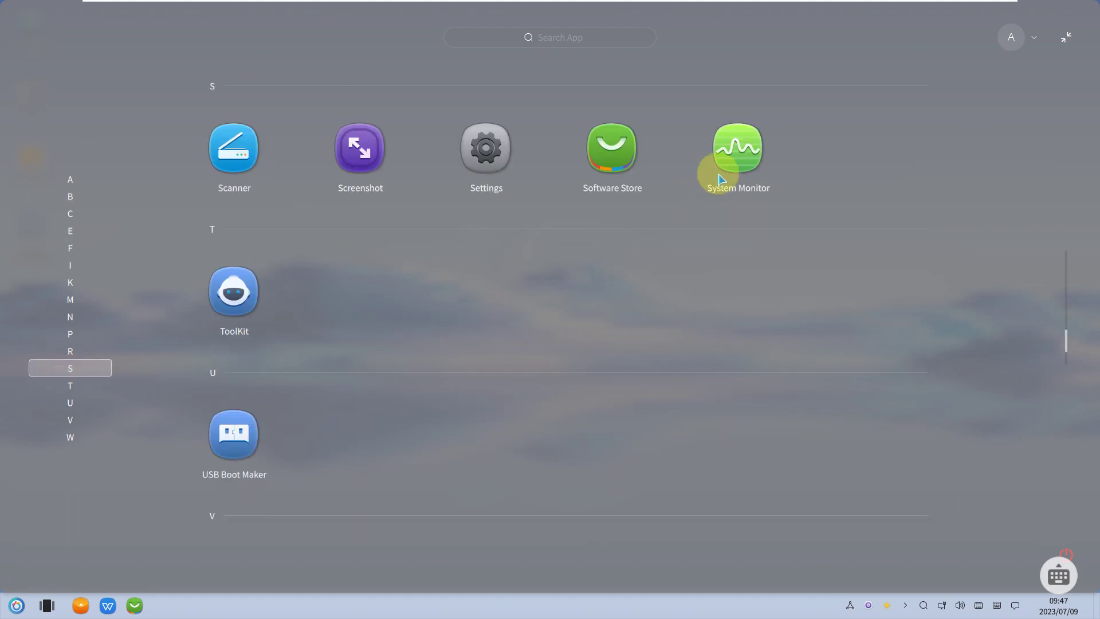
click(720, 171)
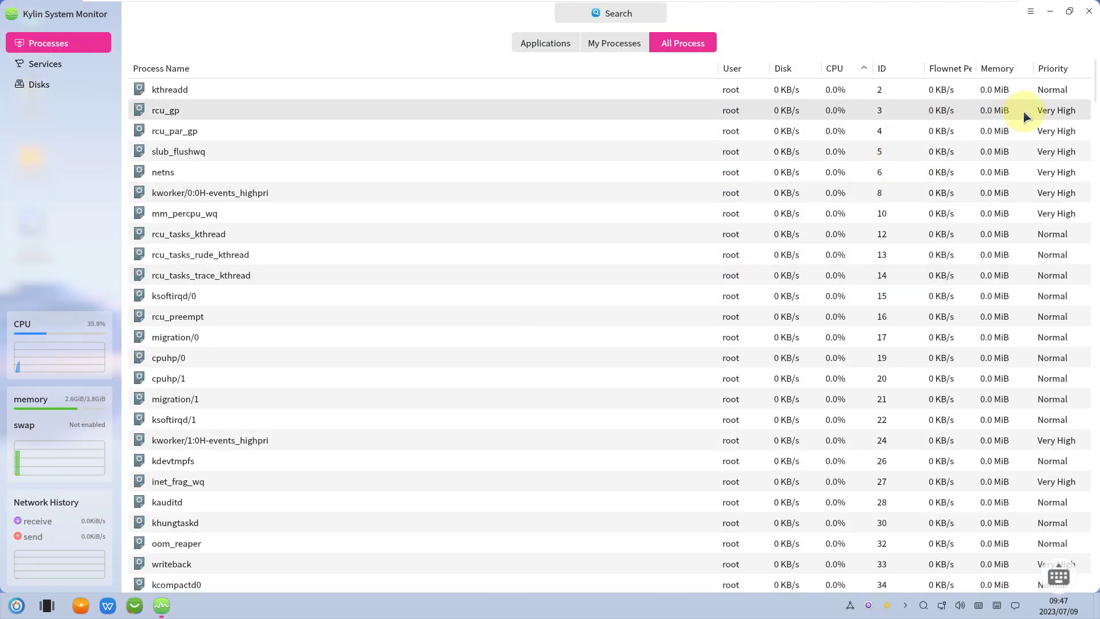
scroll(653, 191, down, 2)
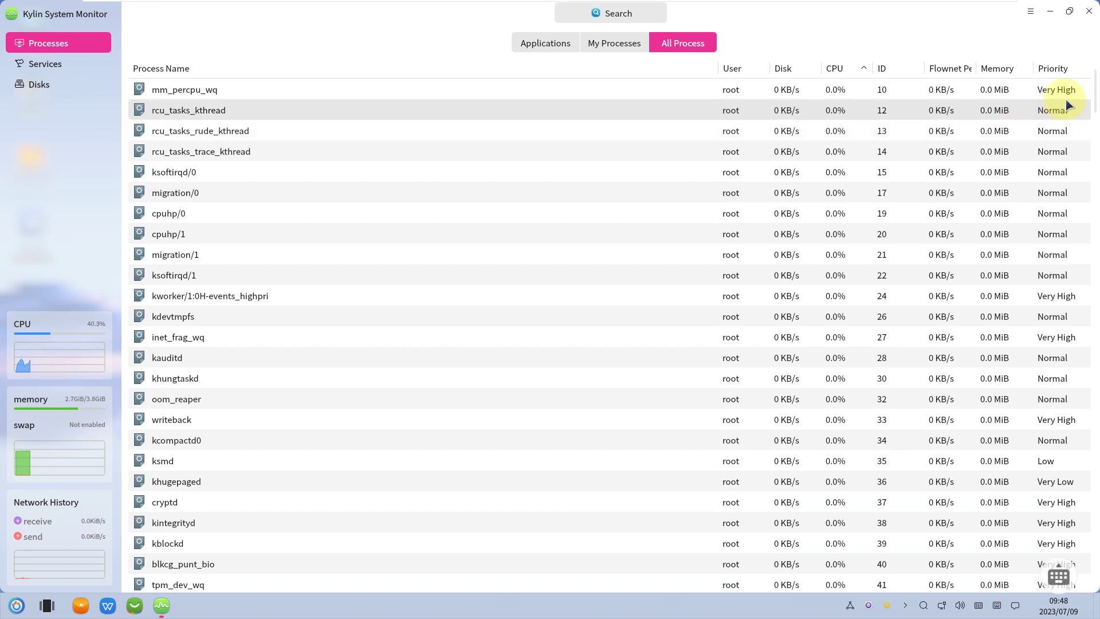
drag(1094, 102, 1092, 578)
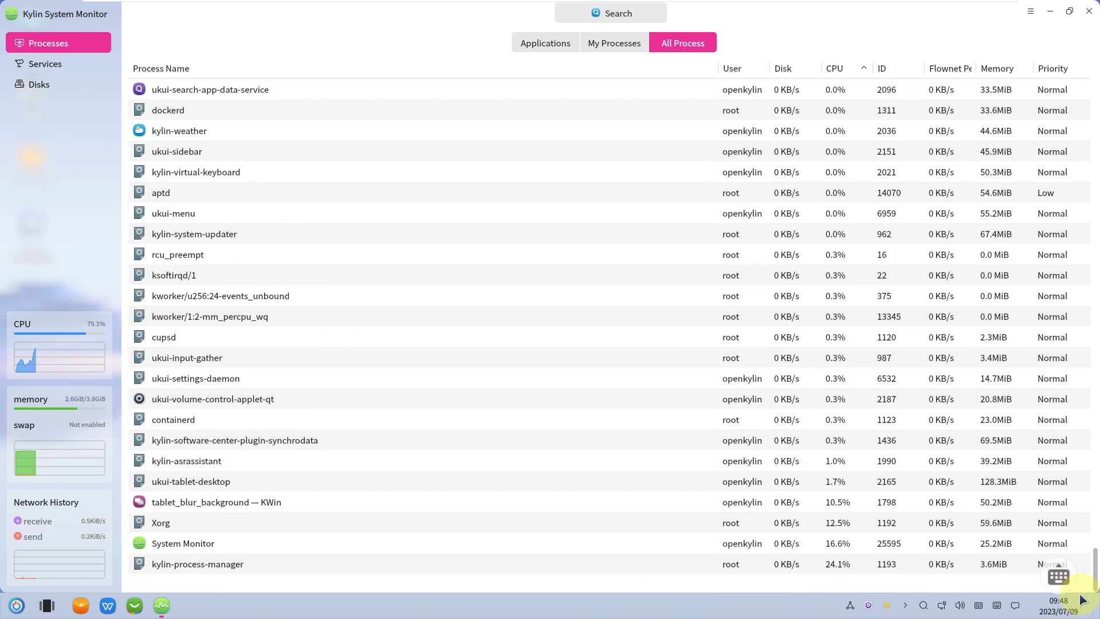
- Filter the process list to My Processes, then to Applications only, and open Services
click(605, 43)
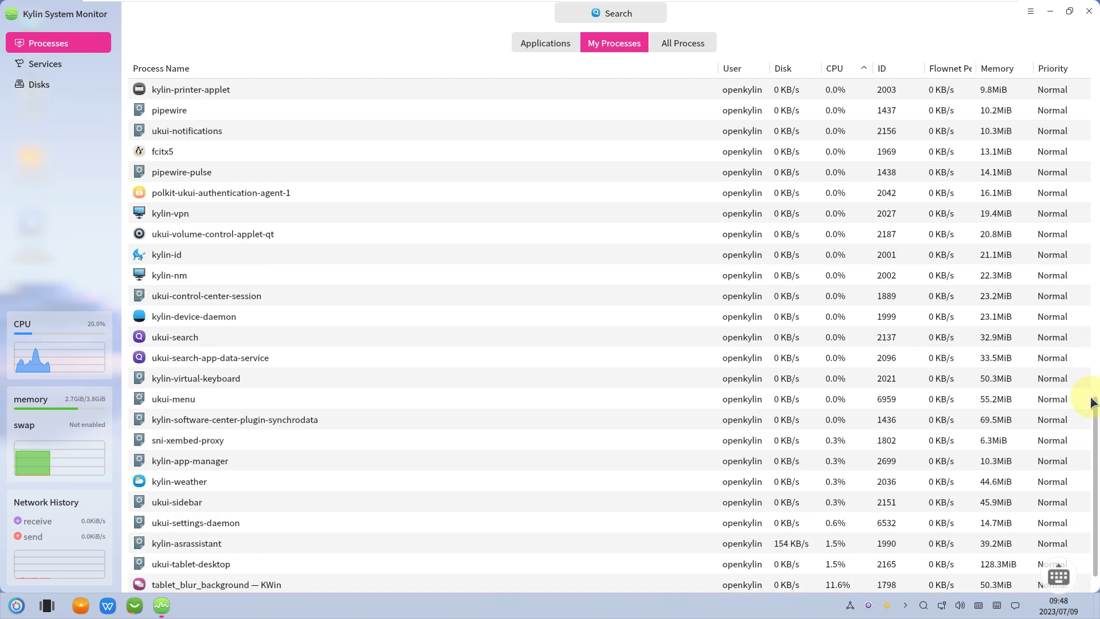
drag(1095, 407, 1096, 318)
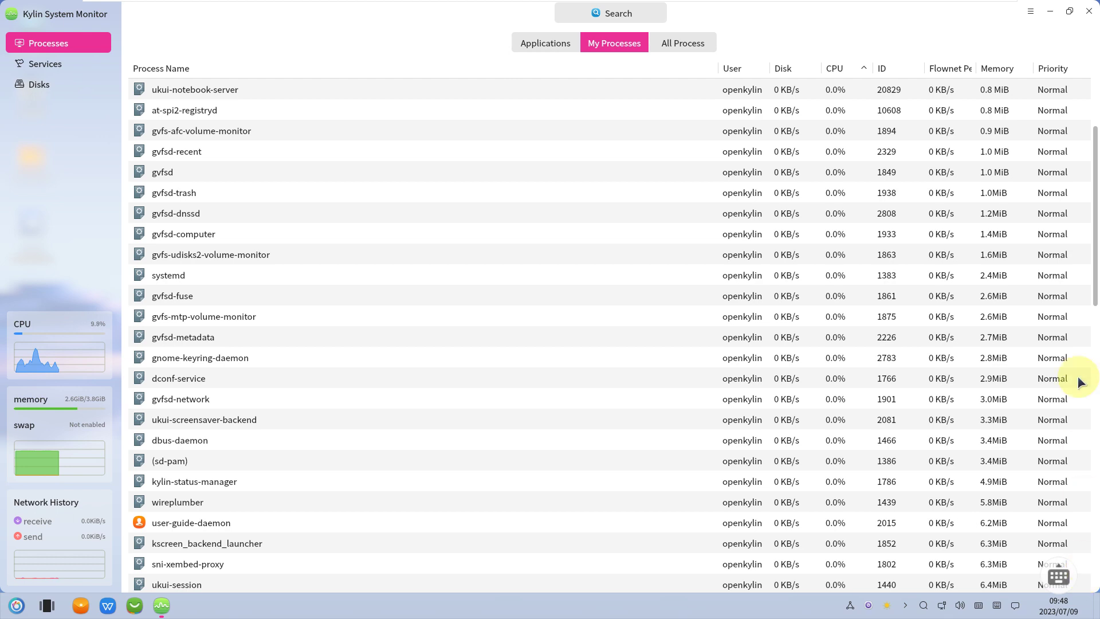
scroll(1096, 285, down, 2)
drag(1095, 246, 1087, 567)
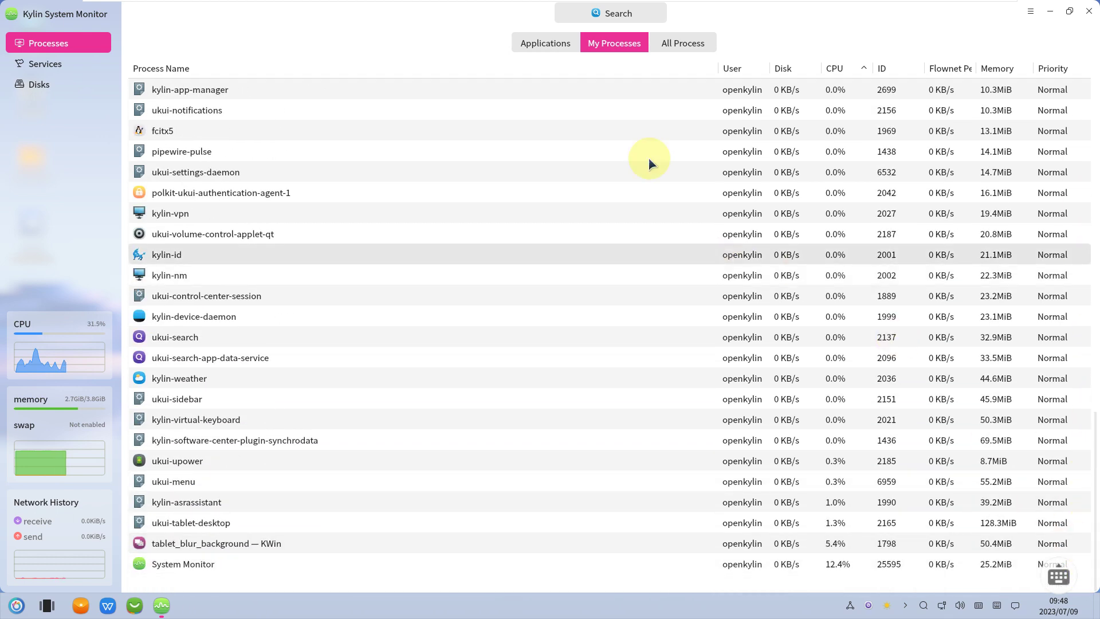
click(544, 45)
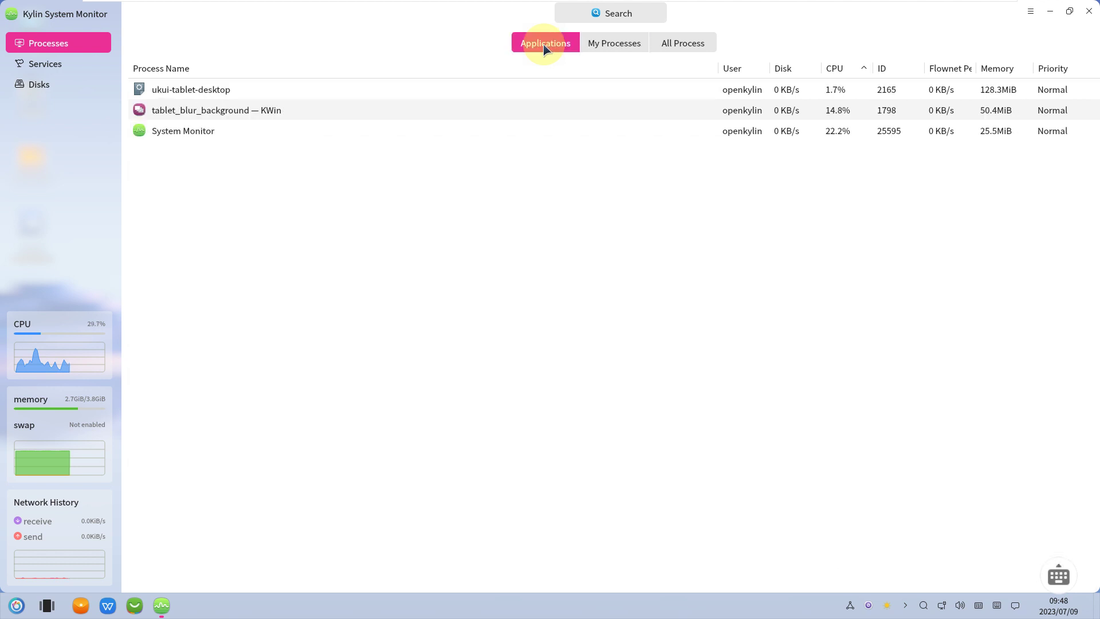
click(81, 66)
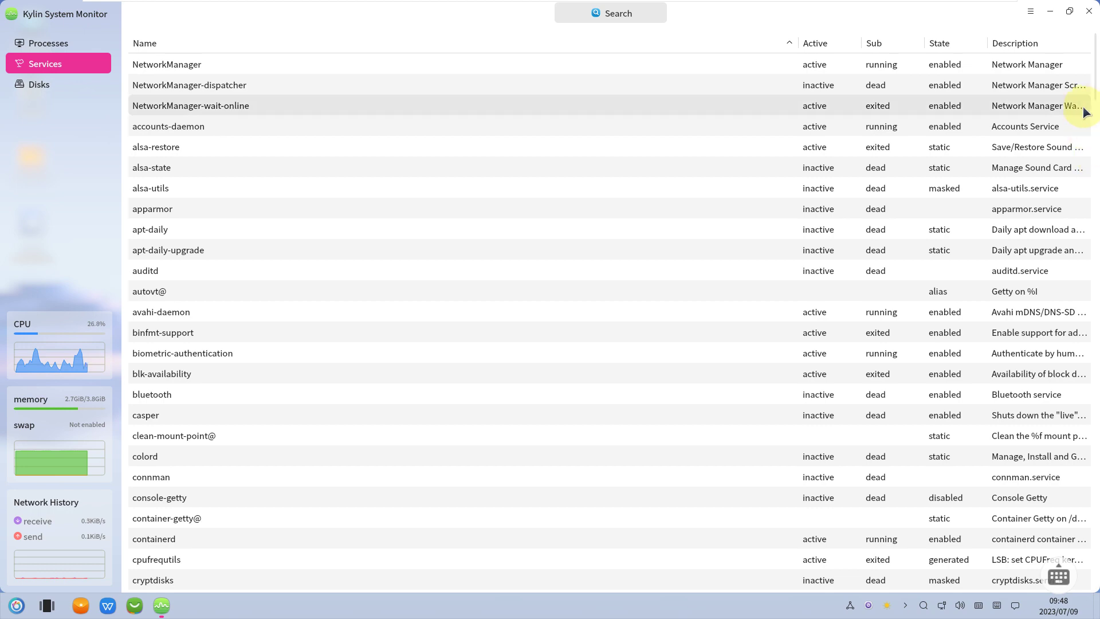
- Scroll through the services table, then show the Disks page with per-device usage
scroll(1088, 69, down, 6)
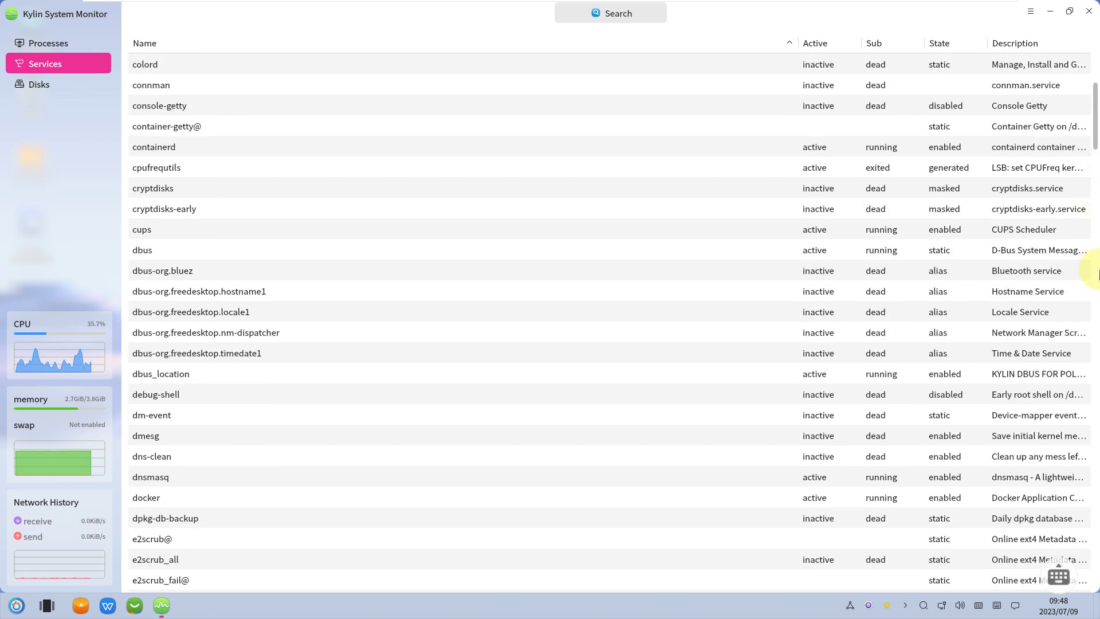
drag(1094, 136, 1085, 570)
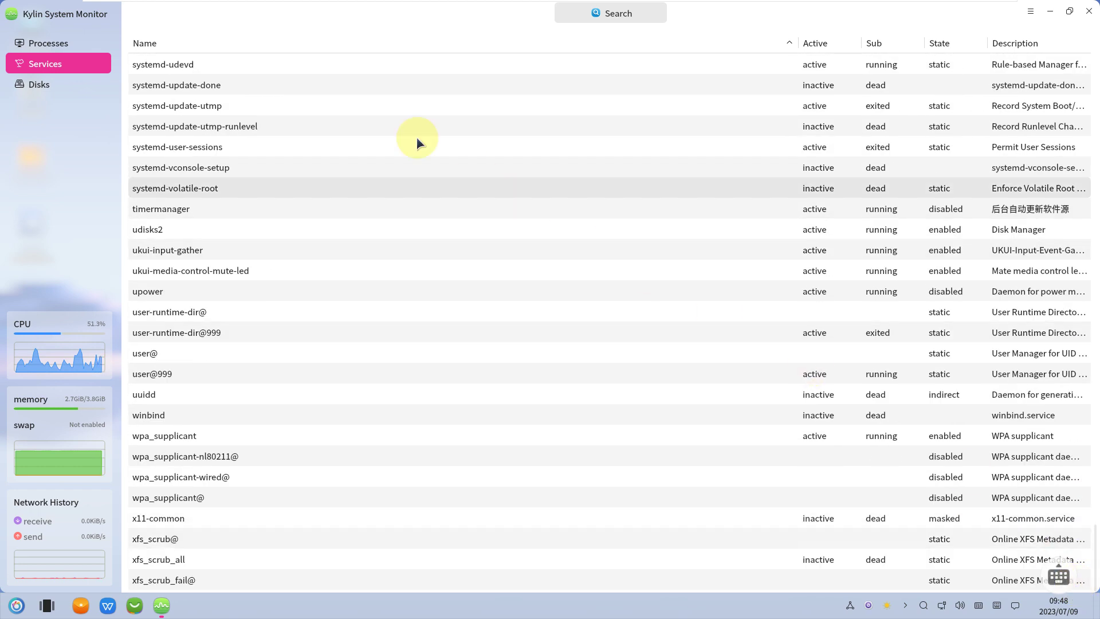
click(76, 75)
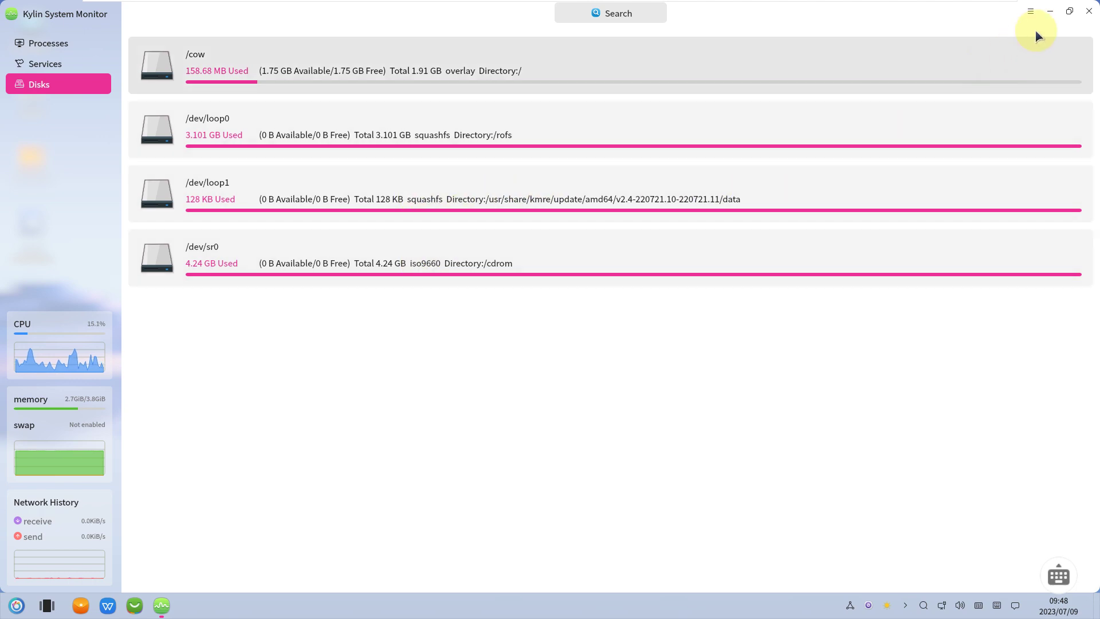
- Close System Monitor, switch the Start menu to compact mode, and bring up the power options
click(1088, 12)
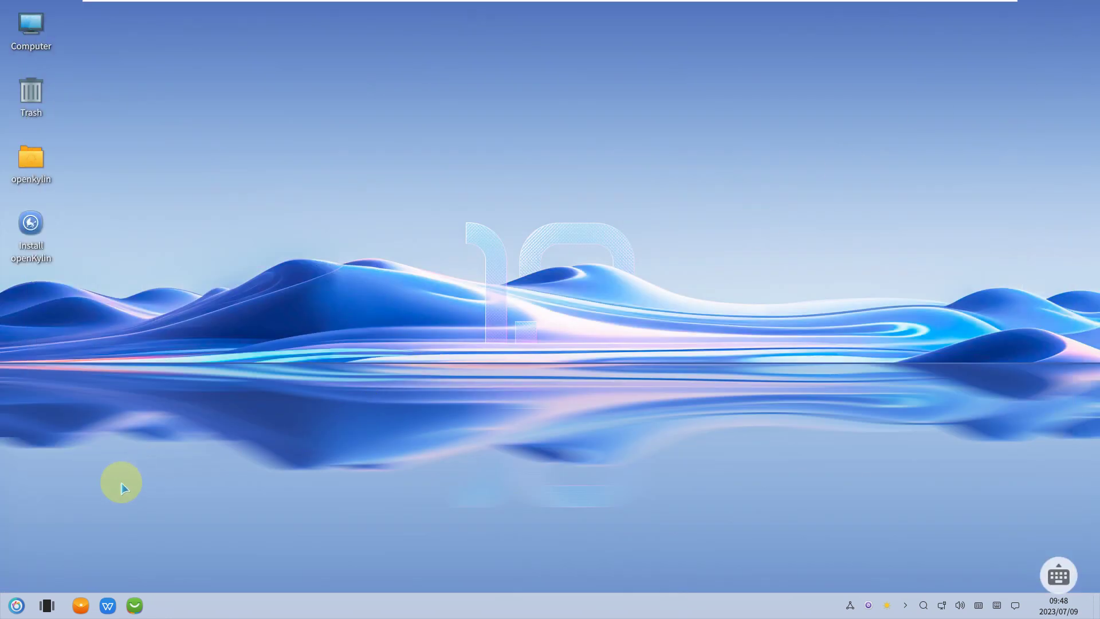
click(16, 605)
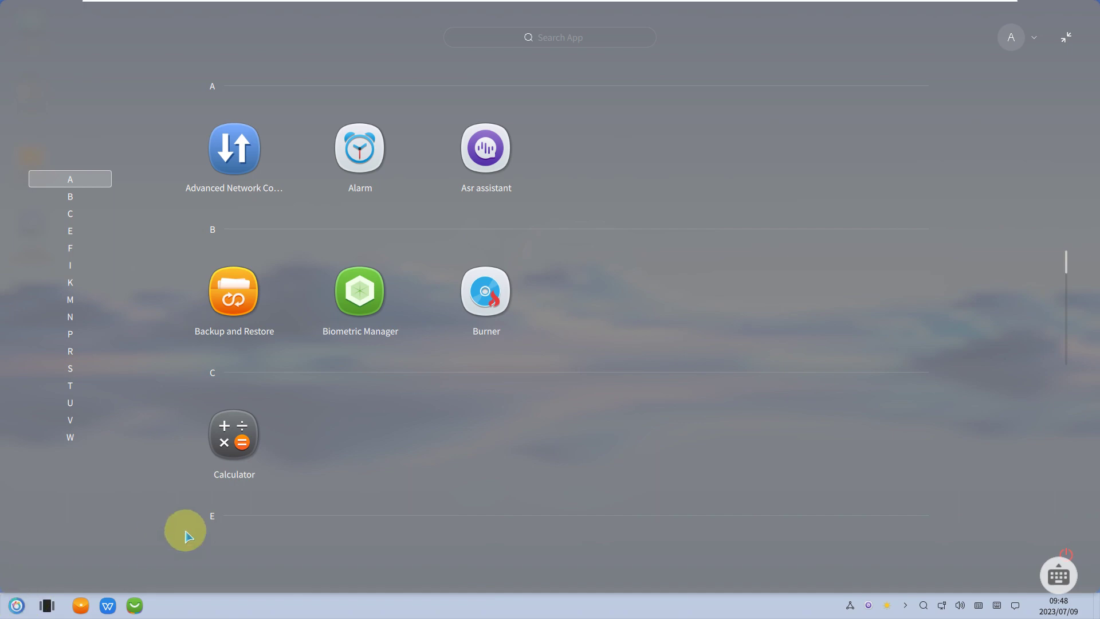
click(1068, 39)
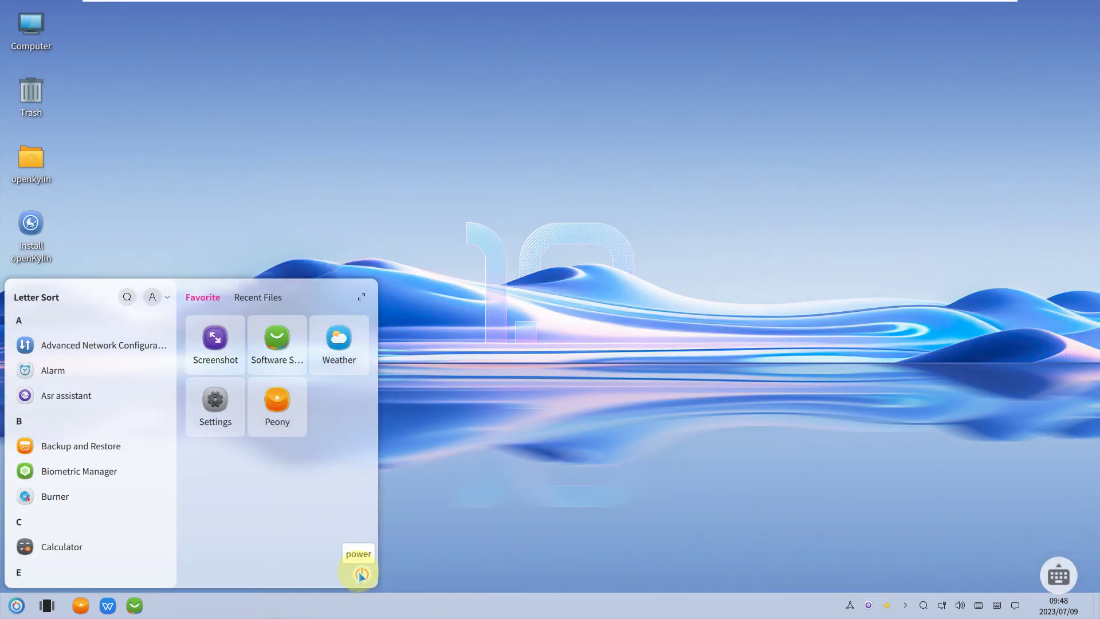
click(362, 575)
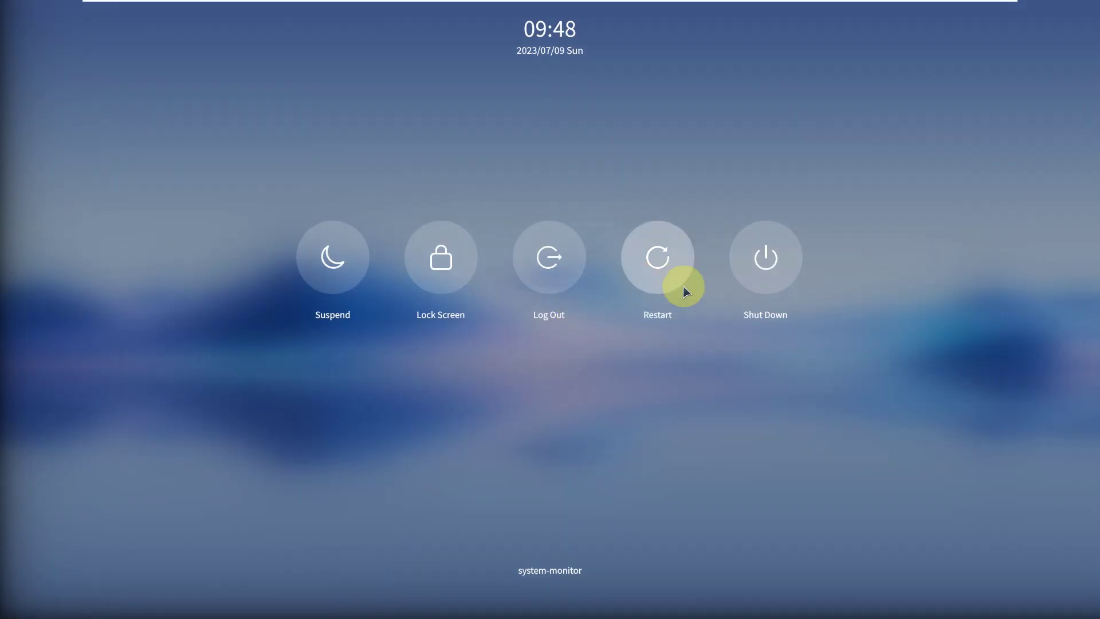
- Choose Restart and confirm with Enter at the remove-installation-medium prompt
click(768, 267)
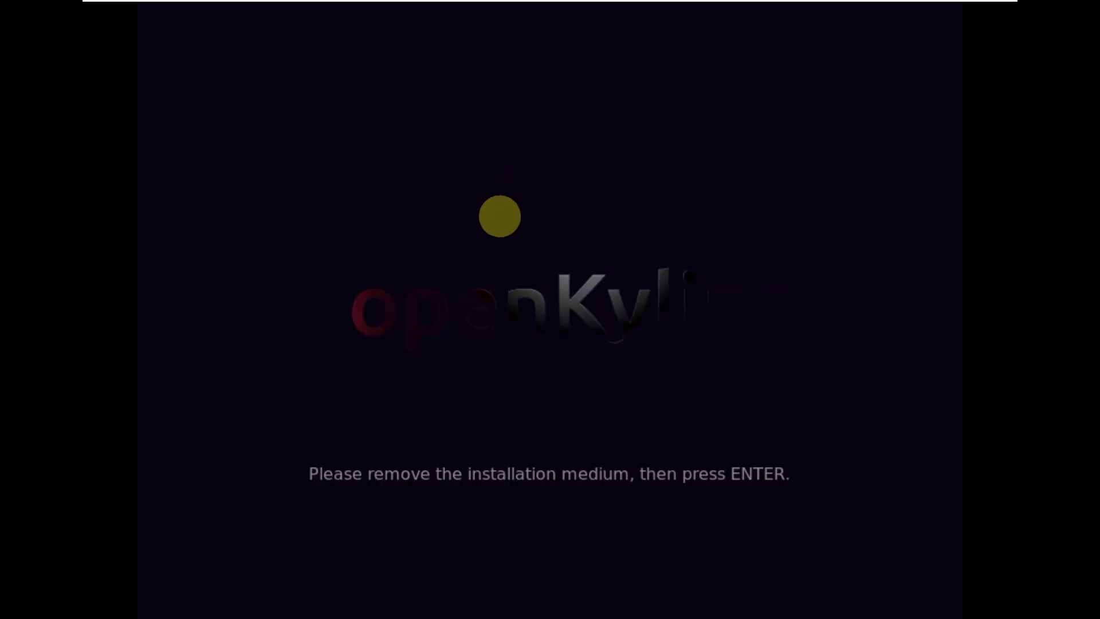
key(Return)
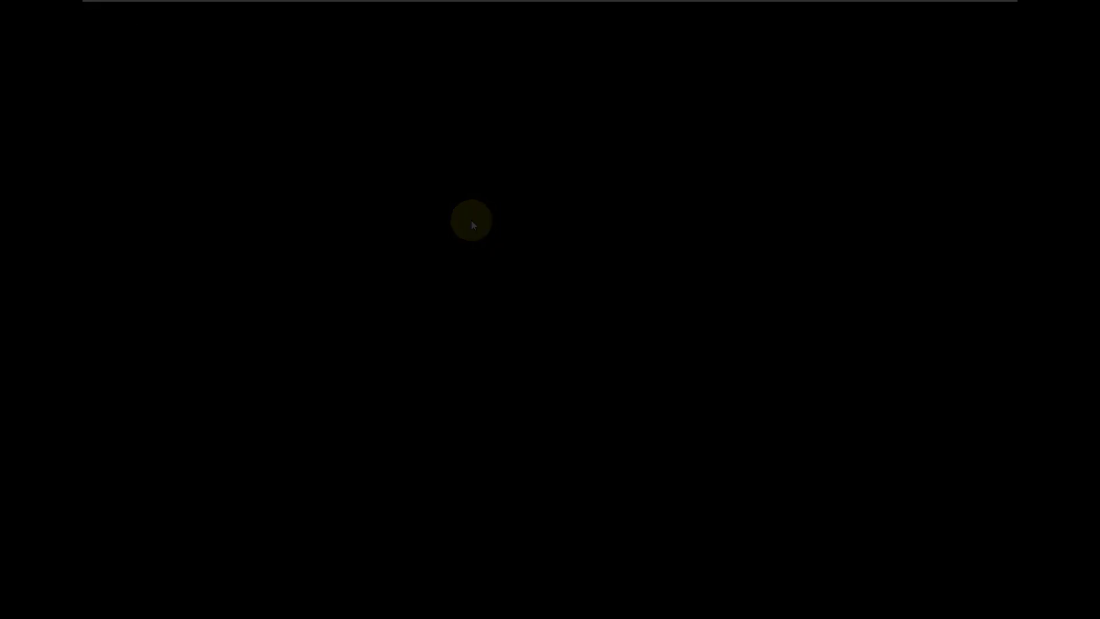